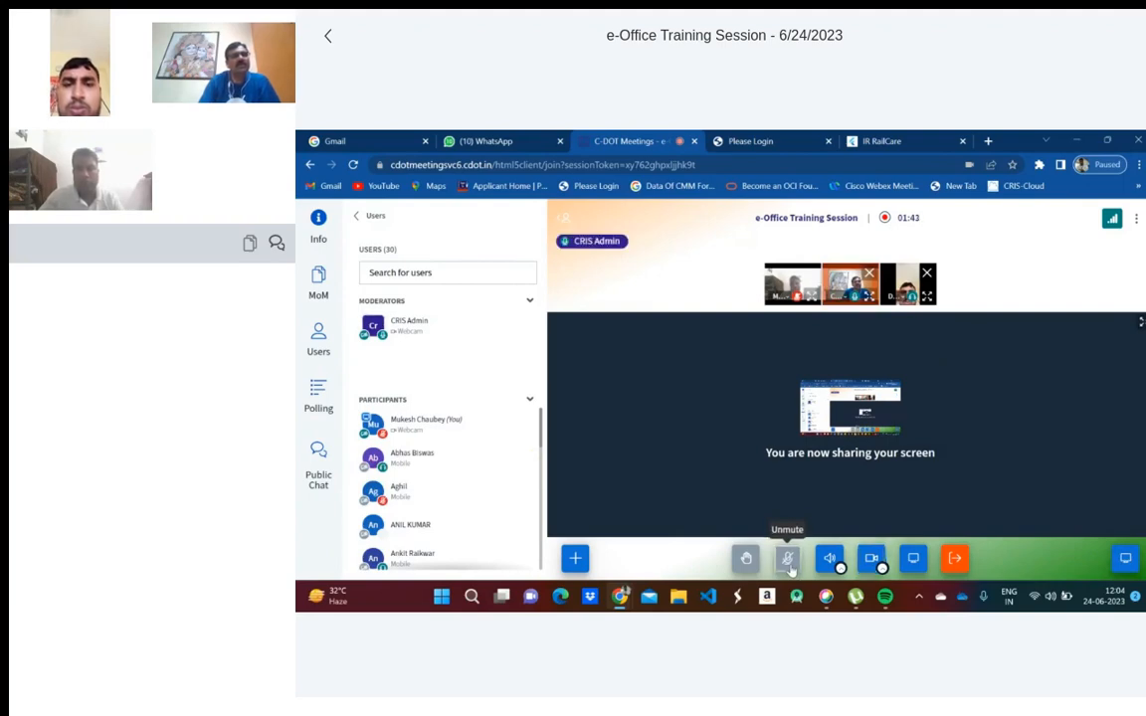
- Unmute the microphone in the C-DOT e-Office Training Session while the screen share stays on
click(789, 563)
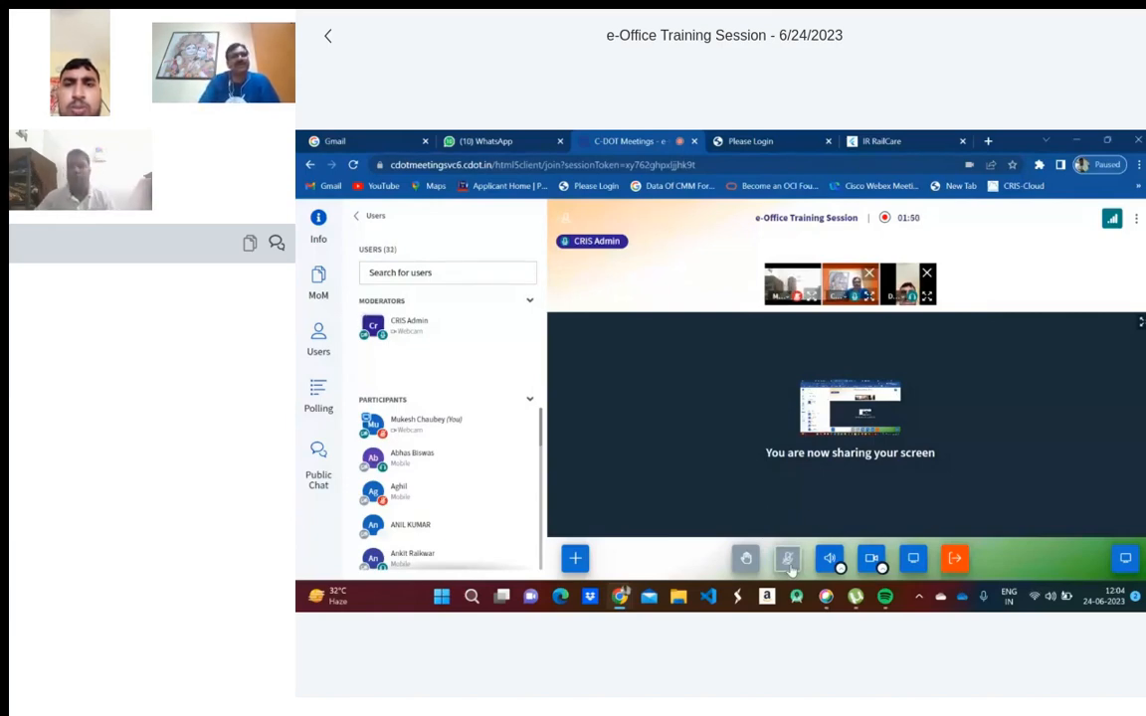
click(787, 559)
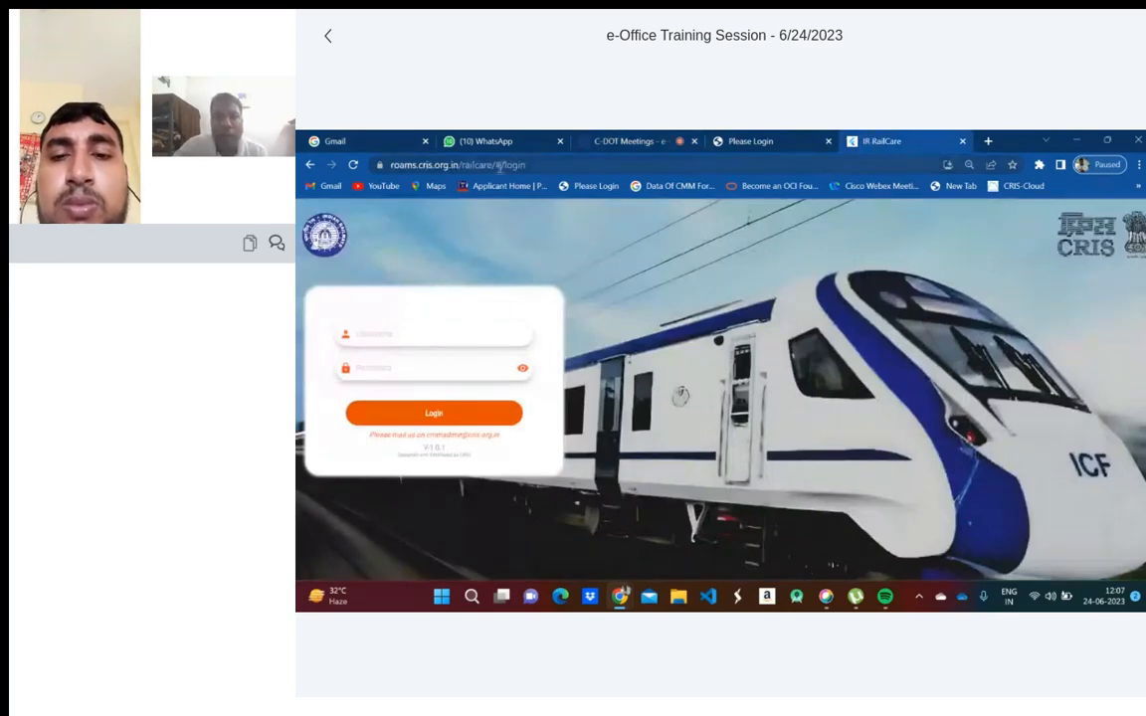
- Load roams.cris.org.in/railcare/ in Chrome and bring the ROAMS login page to the front
click(542, 164)
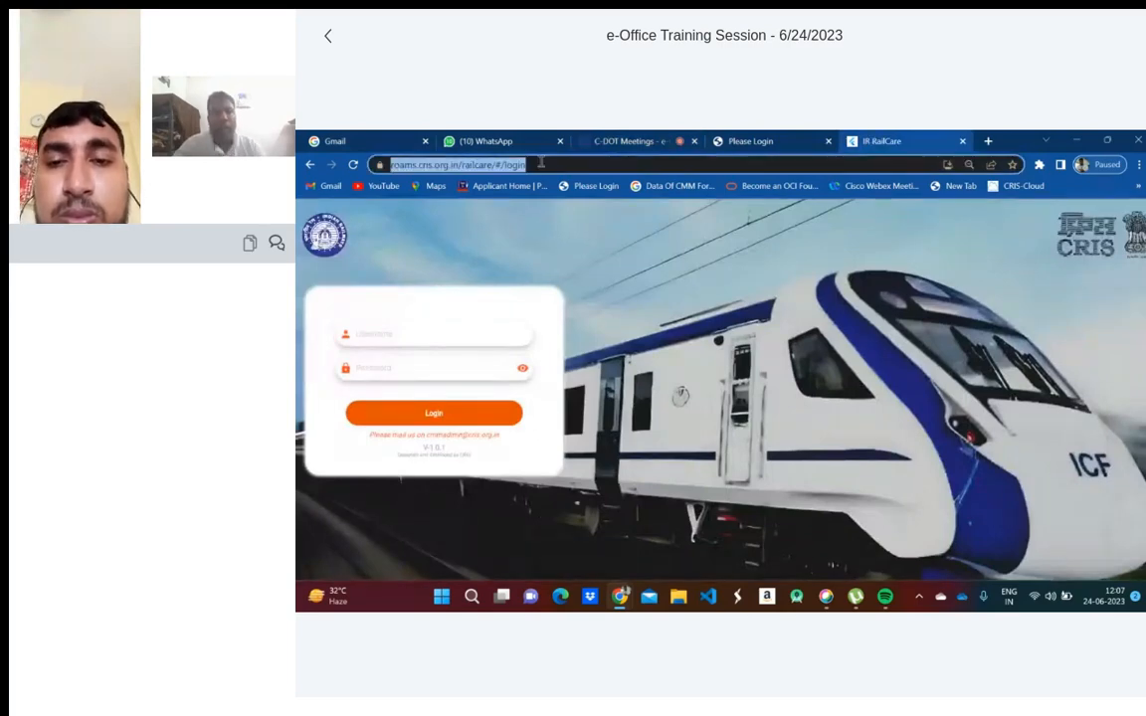
text(rao)
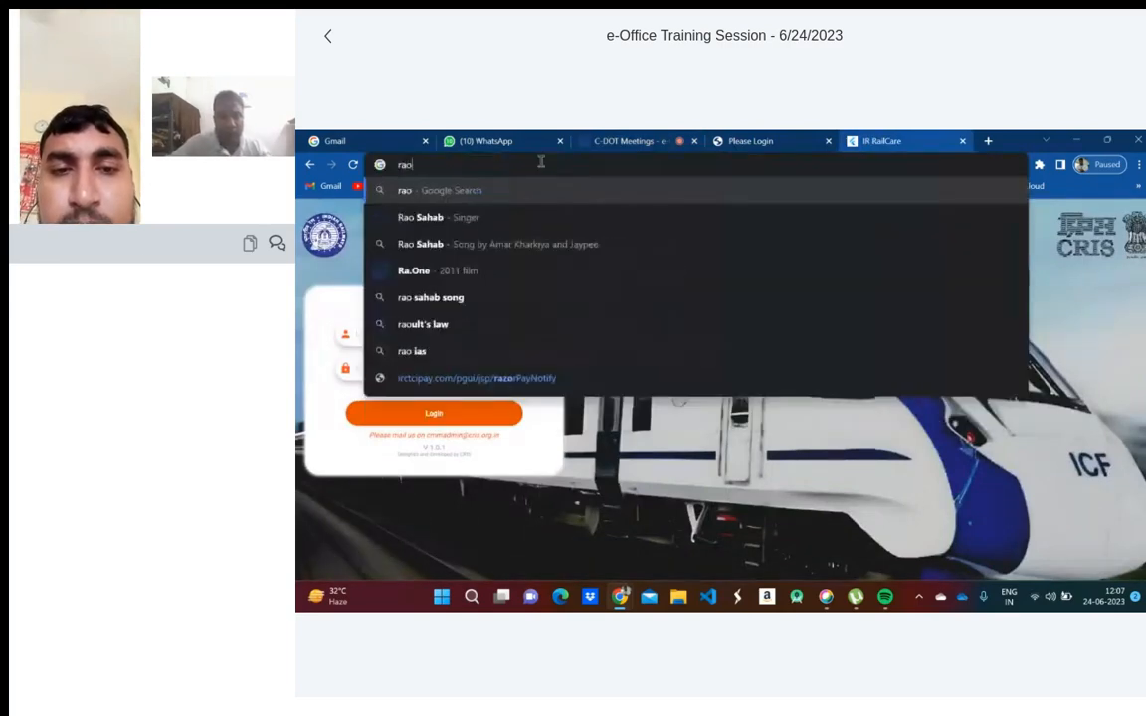
text(m)
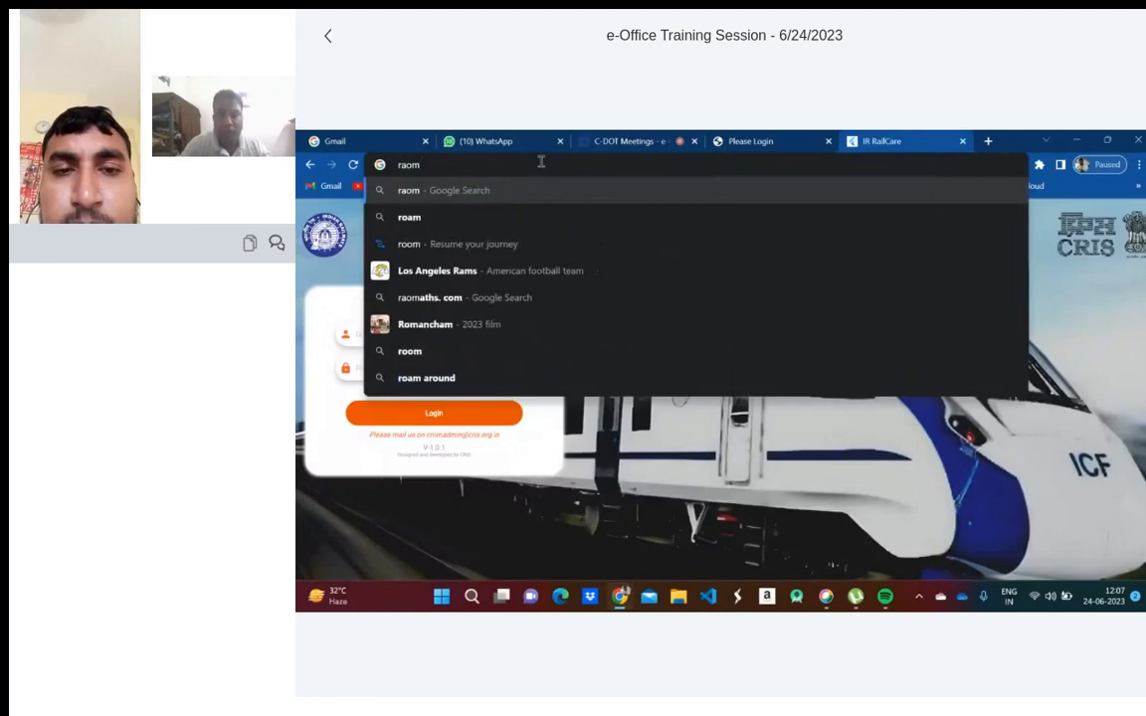
key(BackSpace)
key(BackSpace)
key(BackSpace)
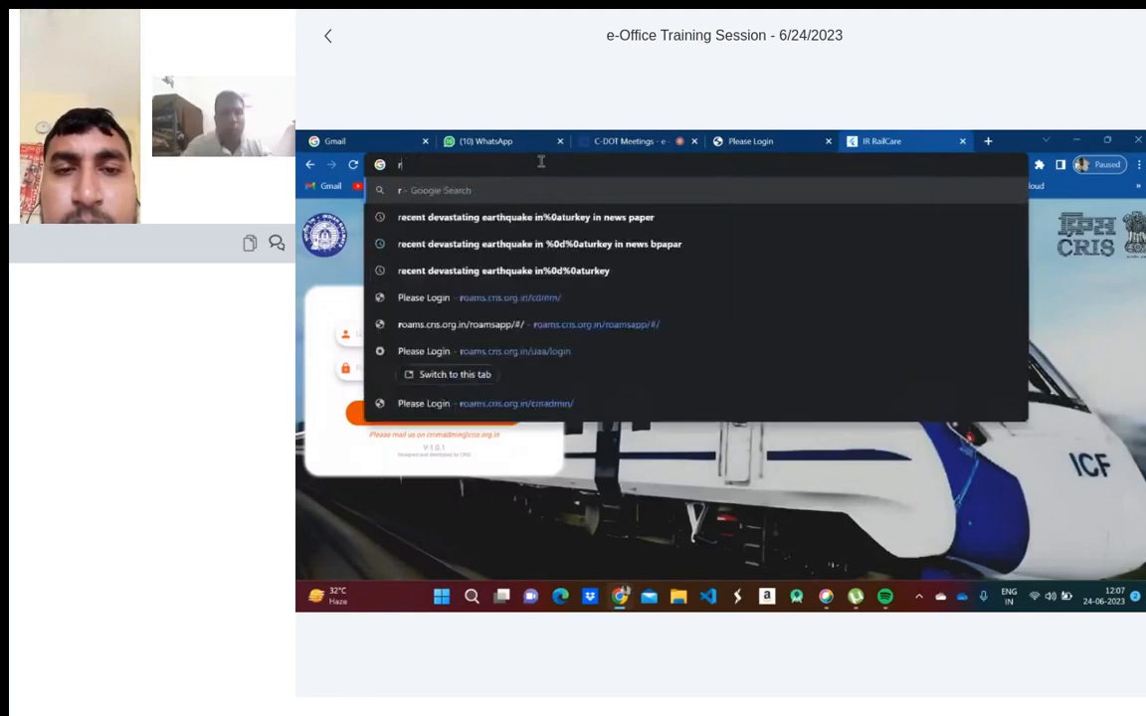
text(o)
key(BackSpace)
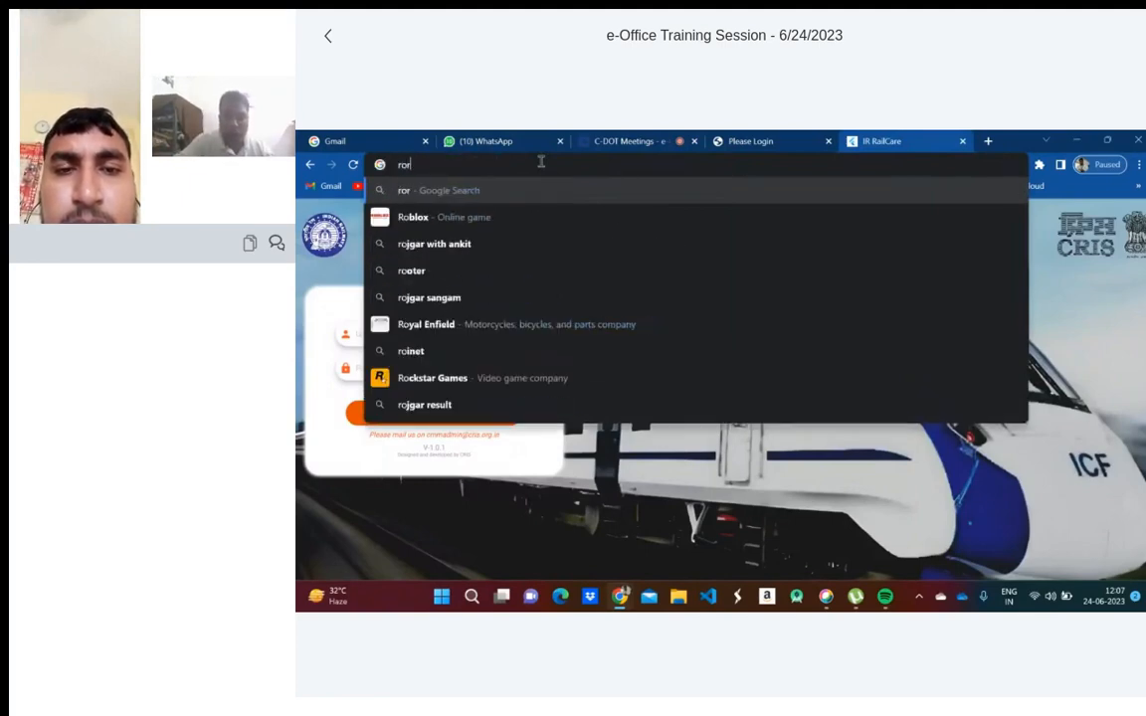
text(ro)
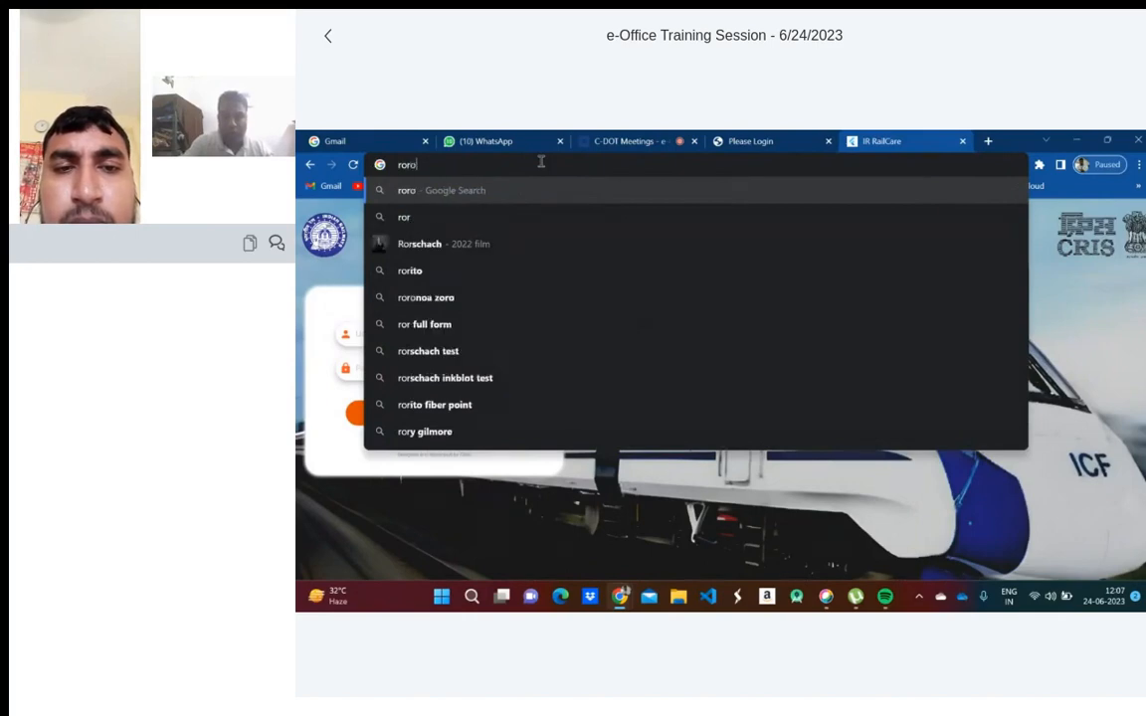
text(ams.cris.org.i)
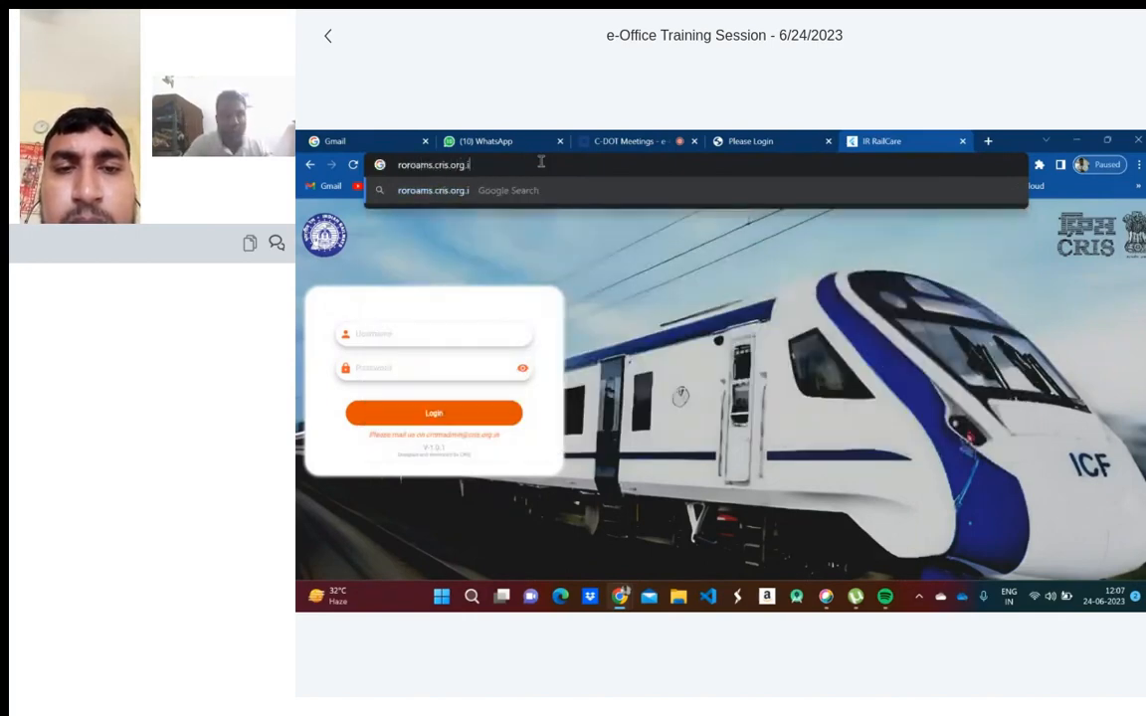
text(n/railcare)
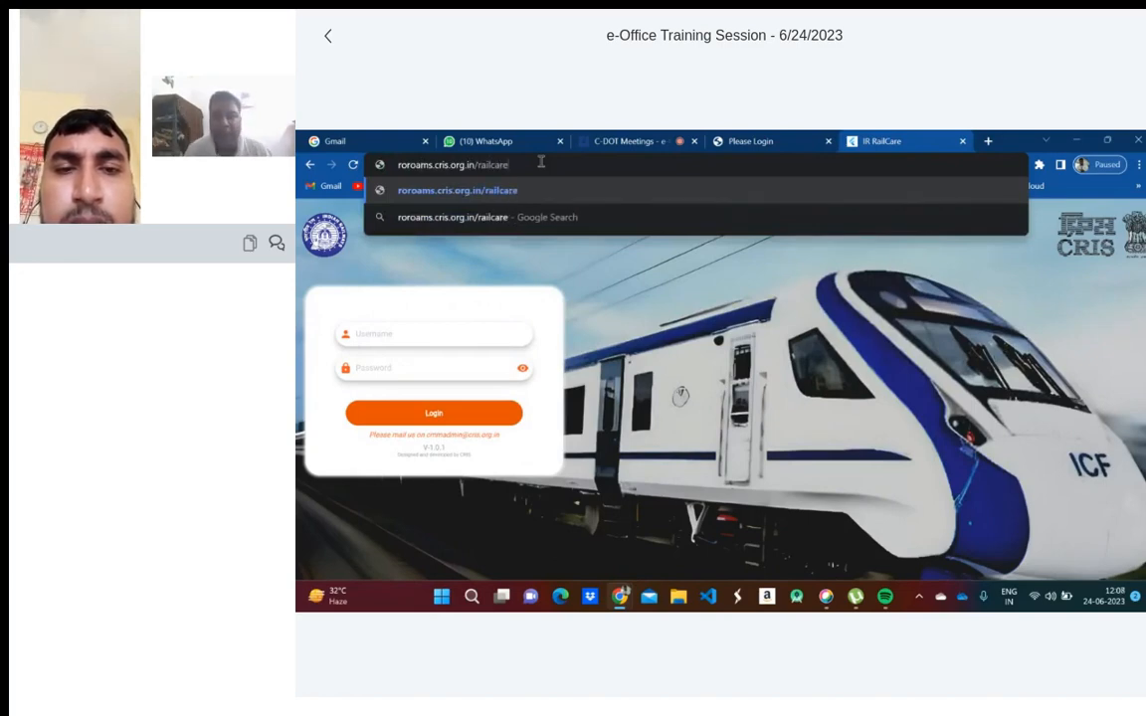
text(/)
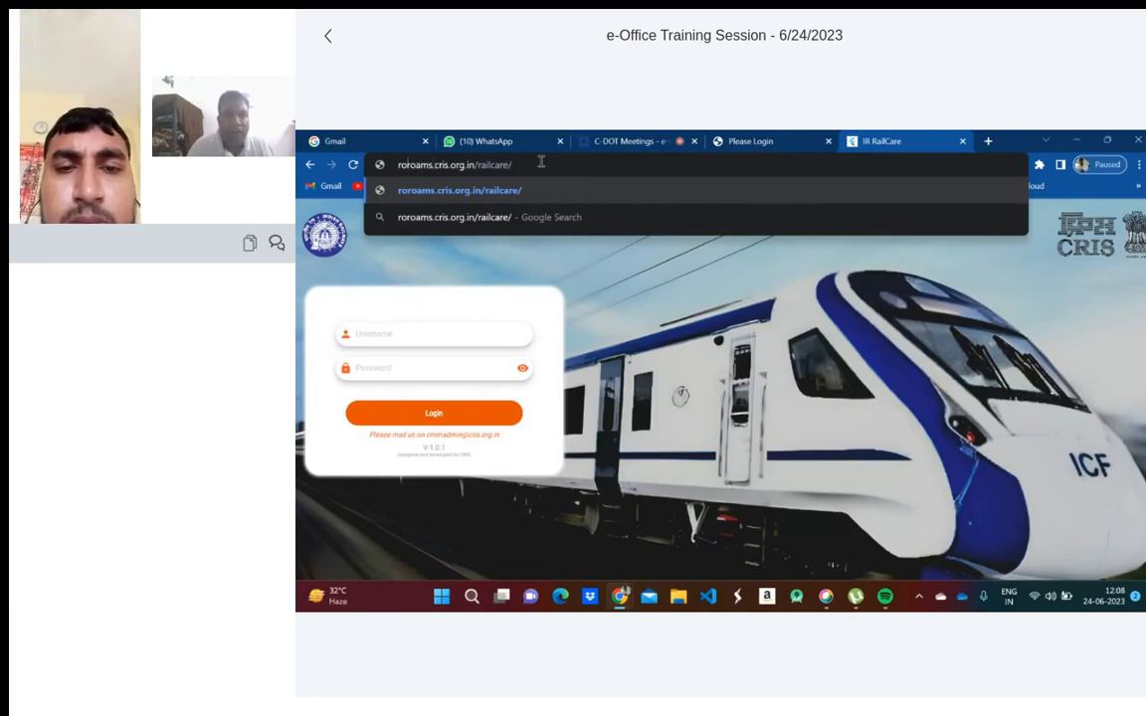
key(Home)
key(Delete)
key(Delete)
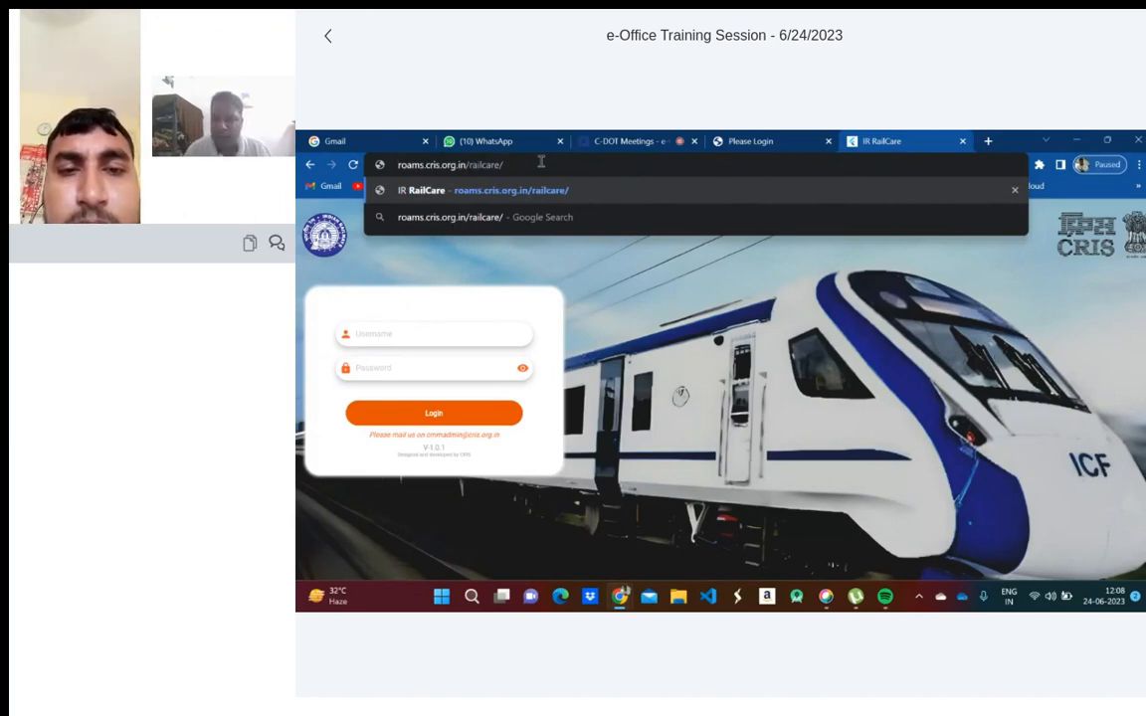
key(Return)
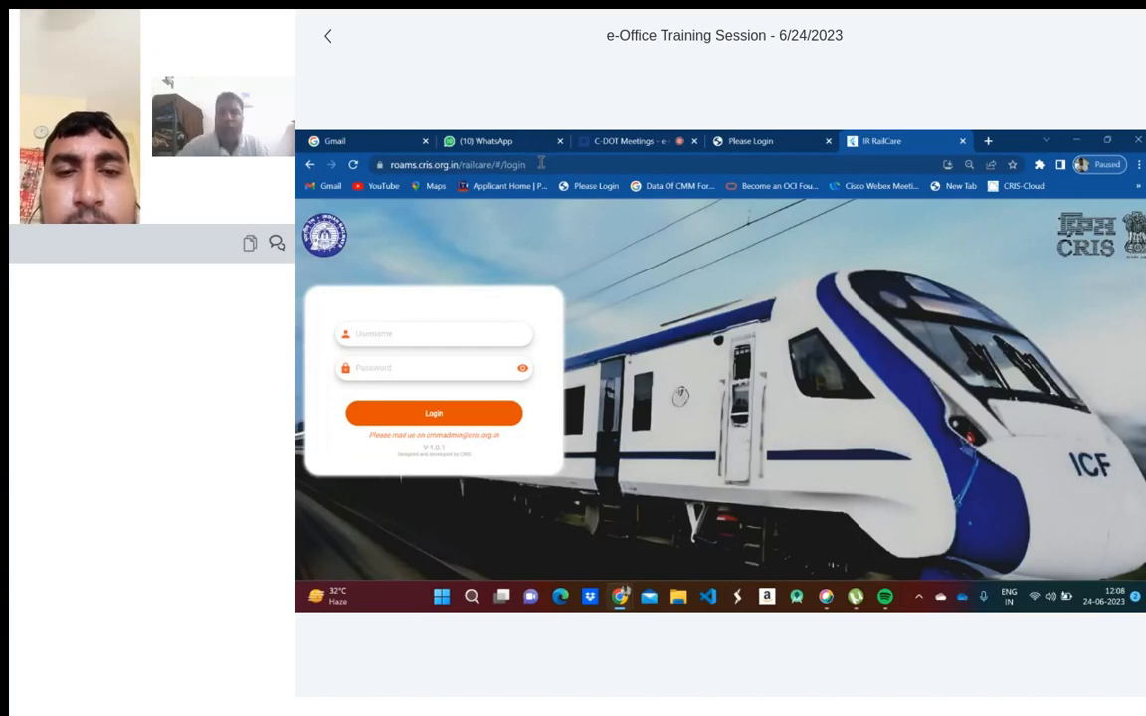
click(737, 143)
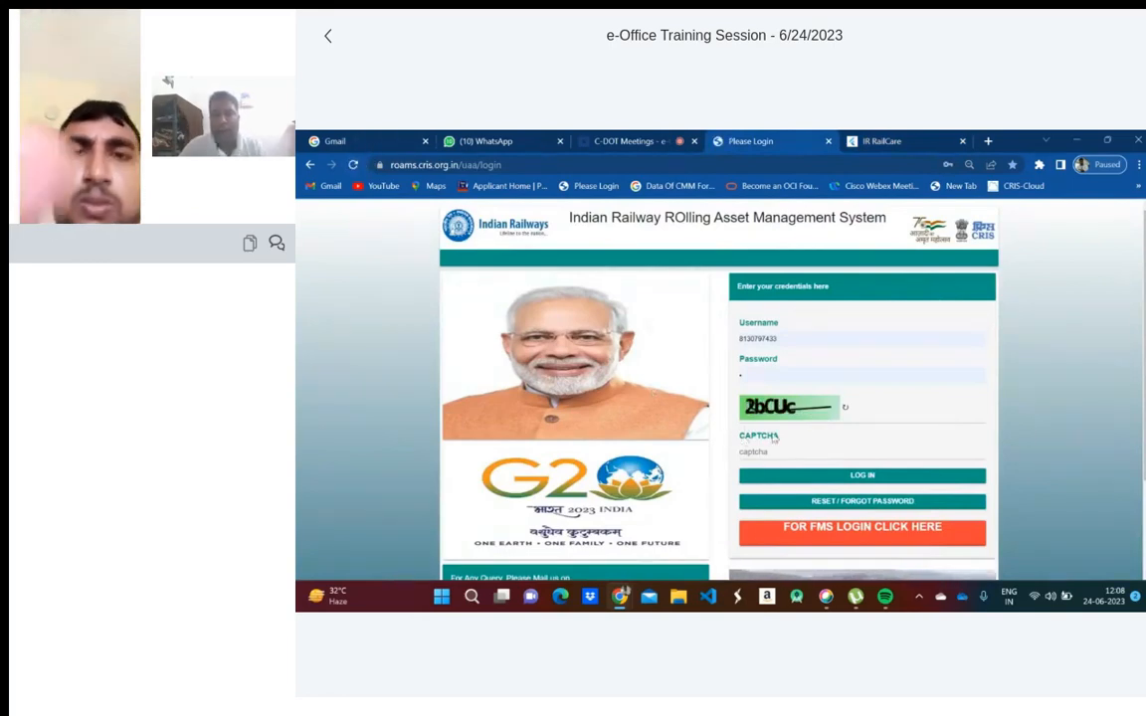
- Enter the CAPTCHA code shown in the image and log in to ROAMS
click(762, 451)
text(2b)
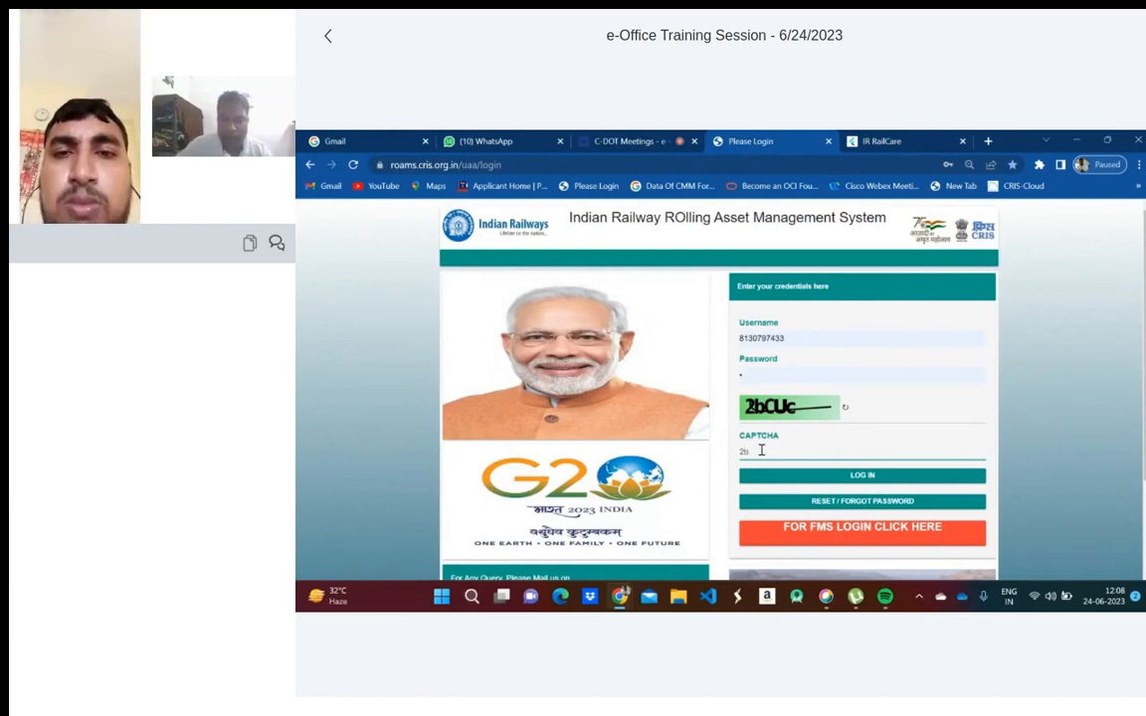
text(cu)
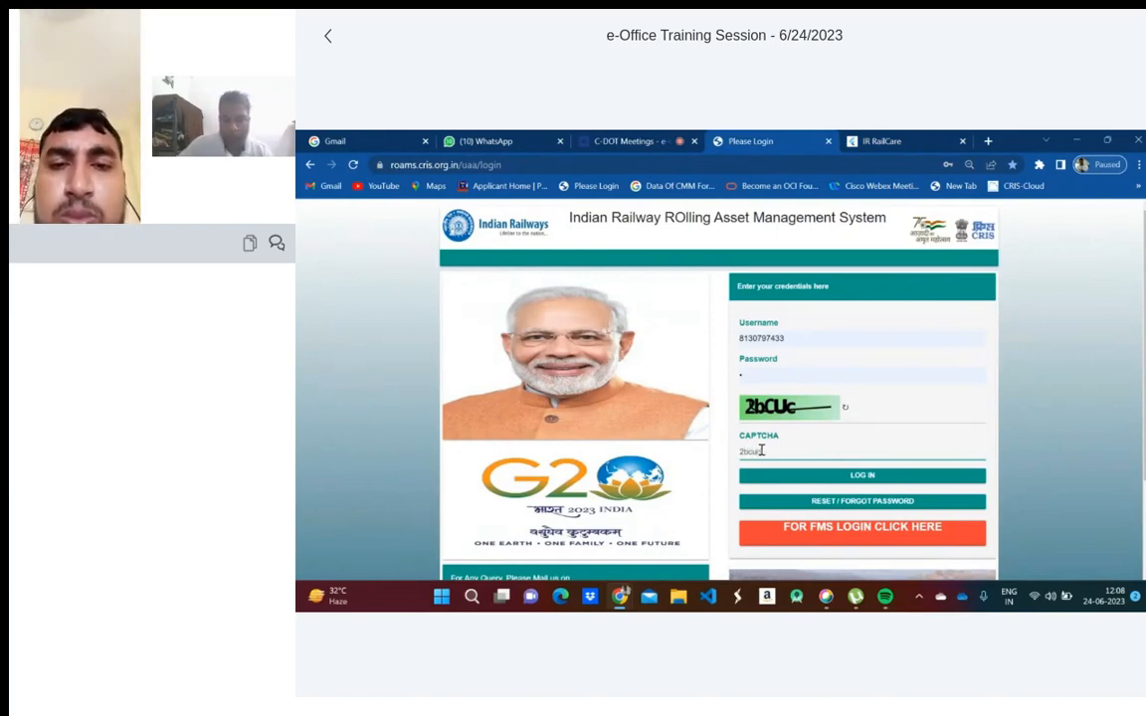
text(c)
click(827, 478)
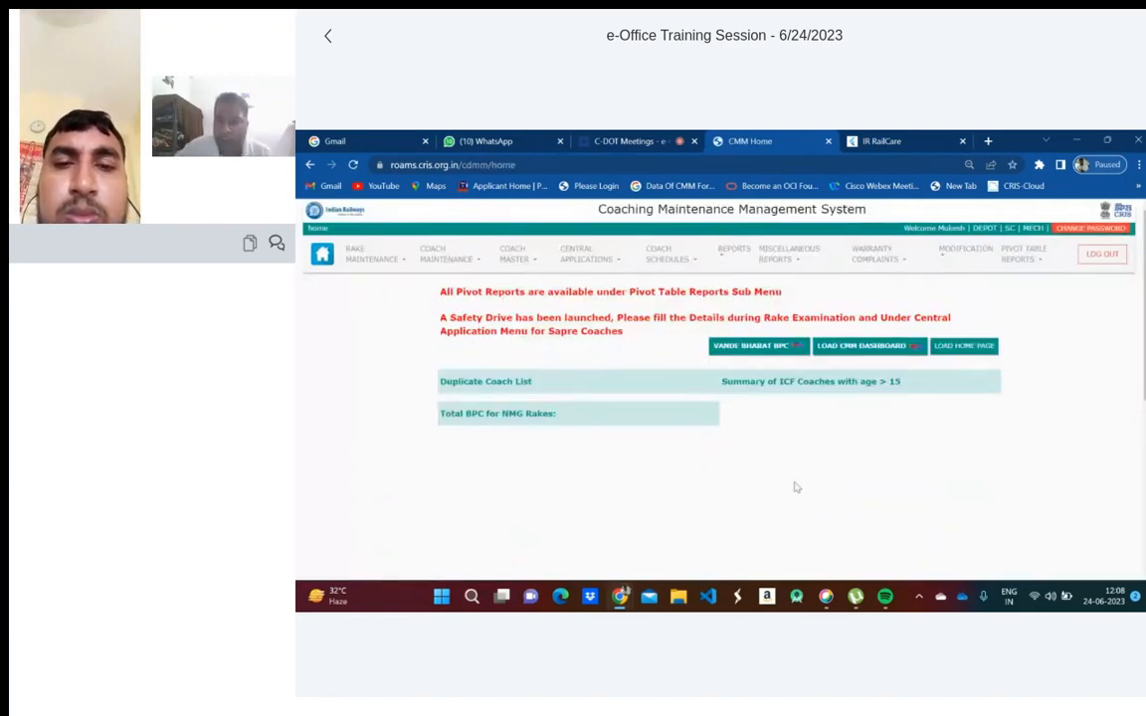
- Open Vande Bharat BPC in RailCare and close the extra RailCare page, keeping Rake Arrival
click(749, 353)
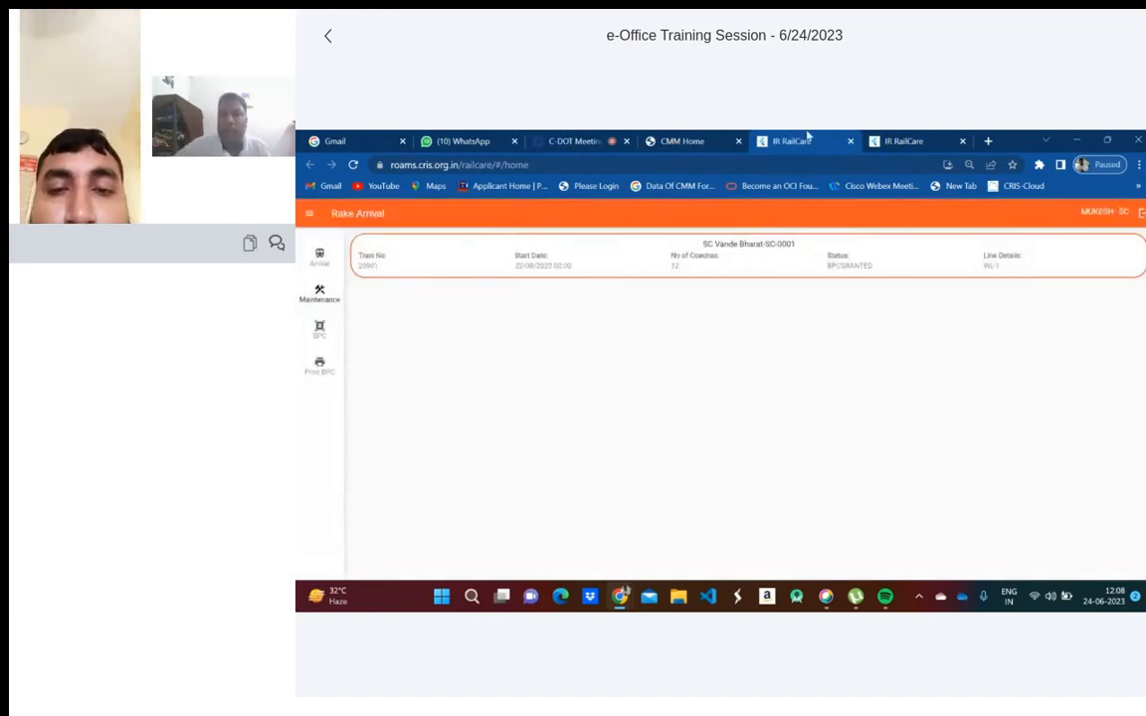
click(911, 141)
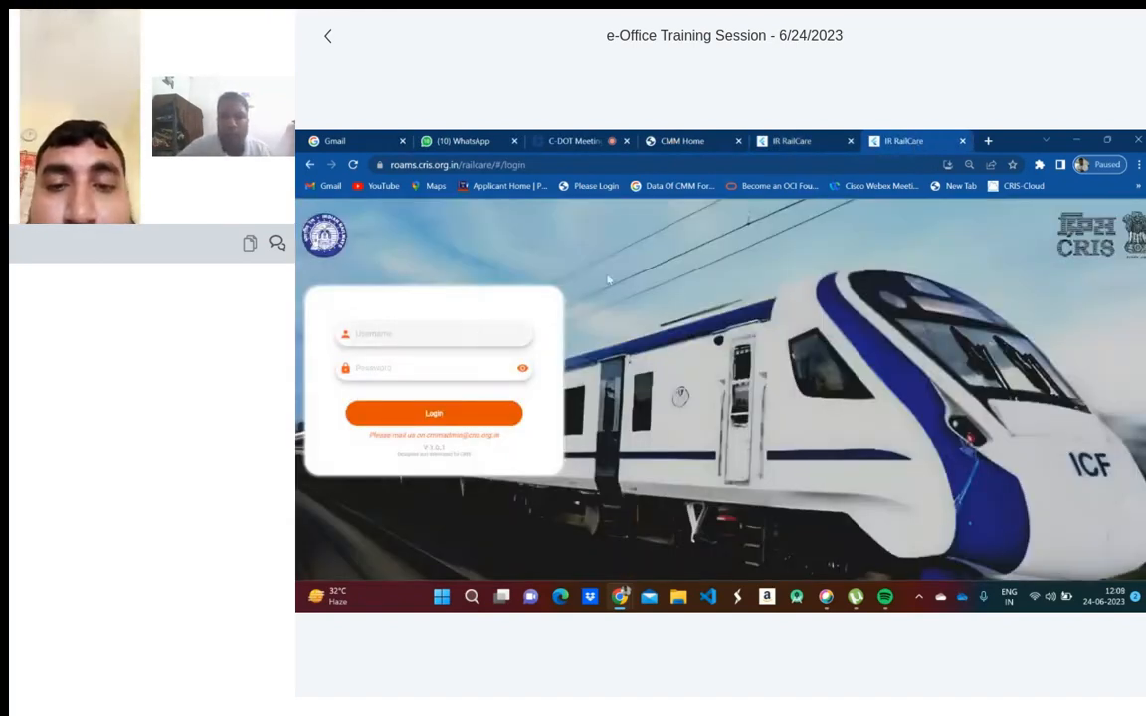
click(801, 145)
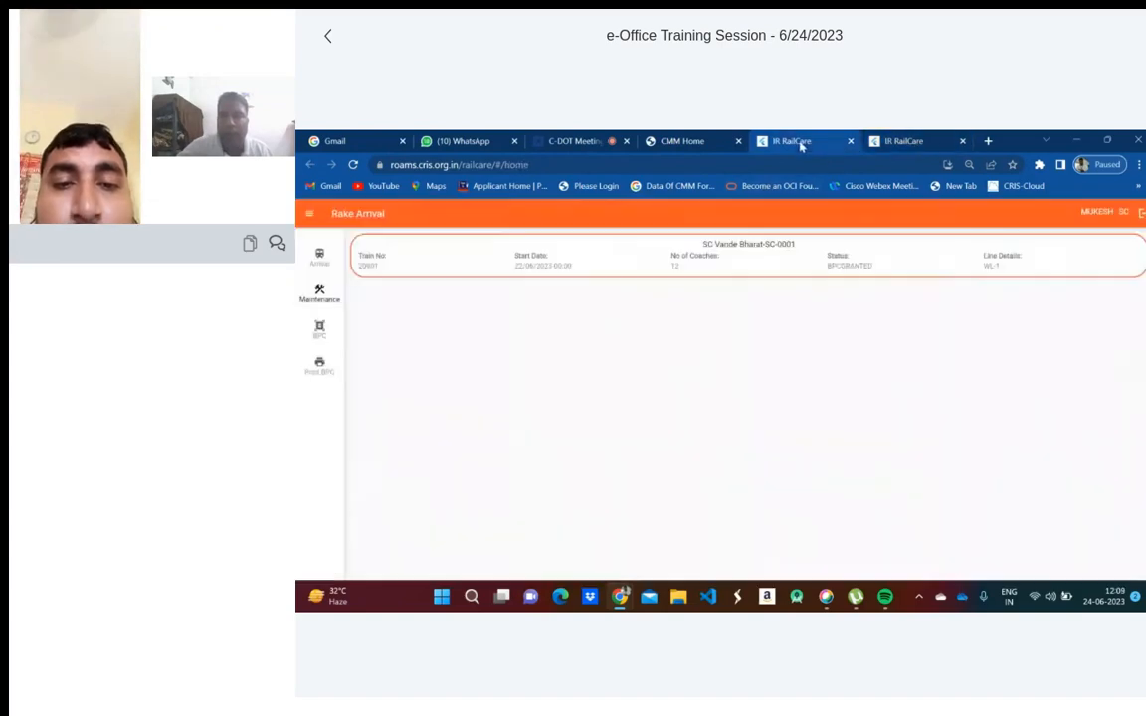
click(851, 141)
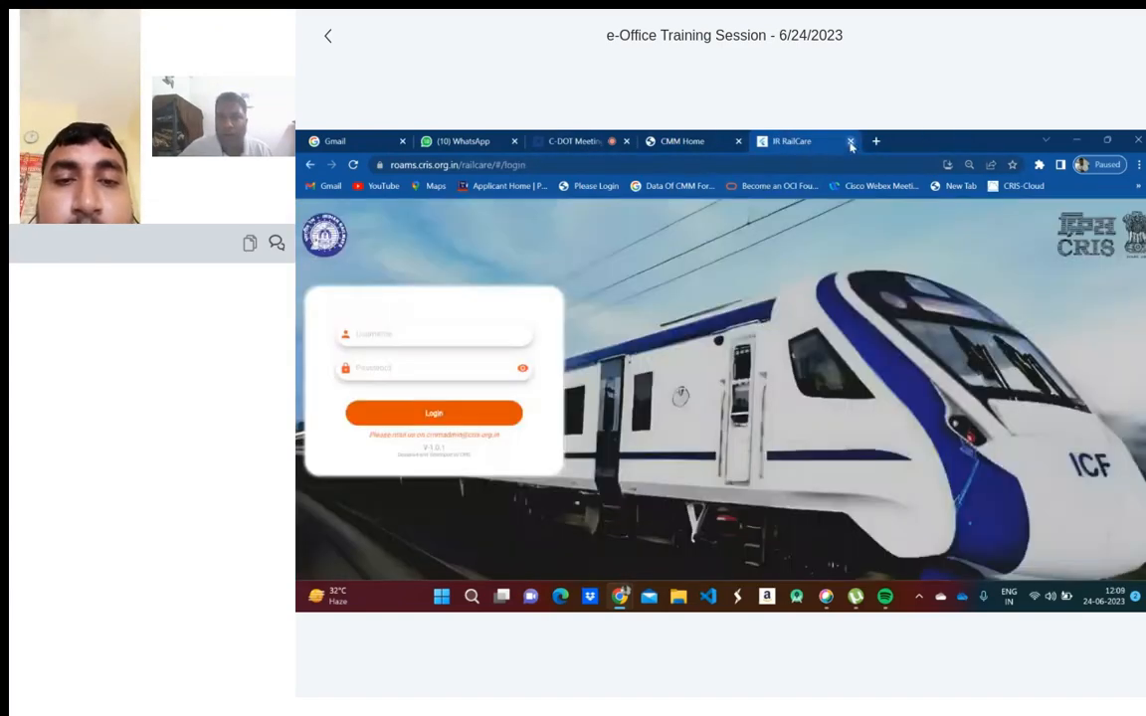
- Log in to IR RailCare with the username and account password
click(446, 330)
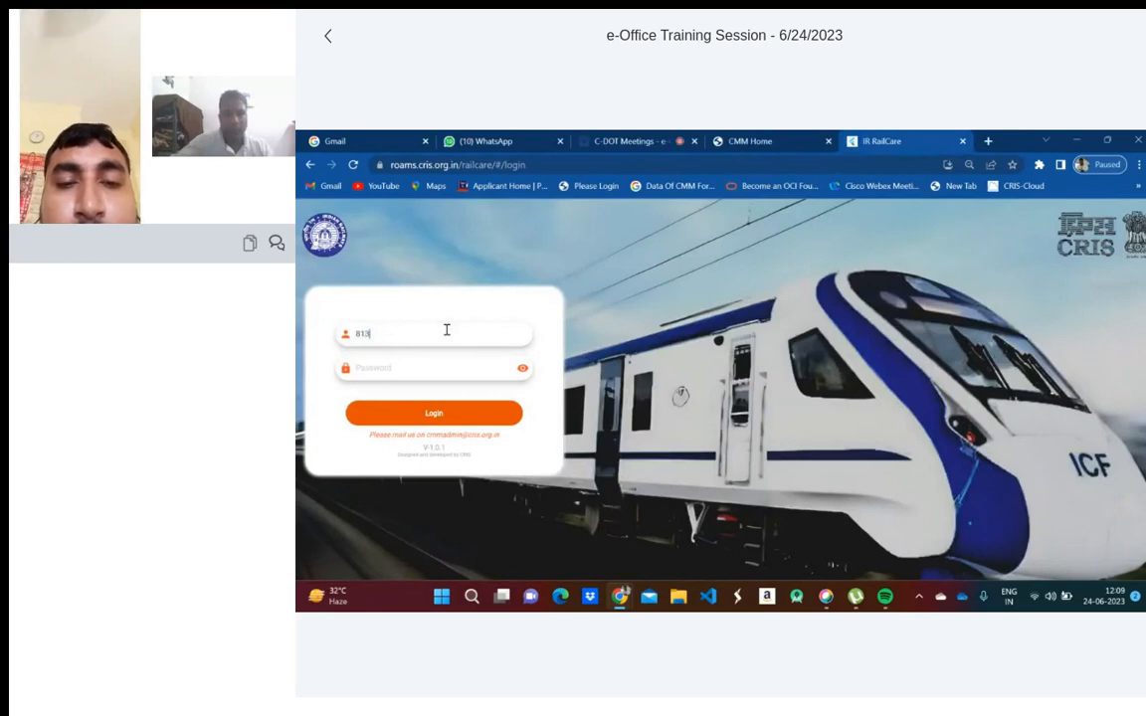
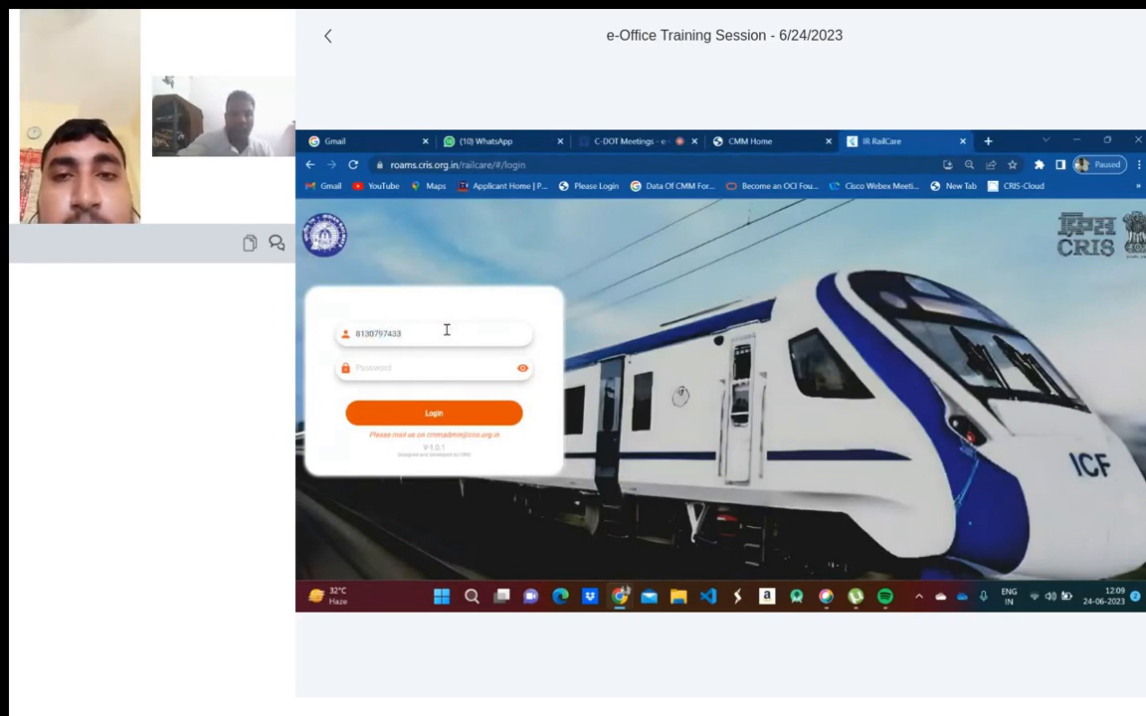
key(Tab)
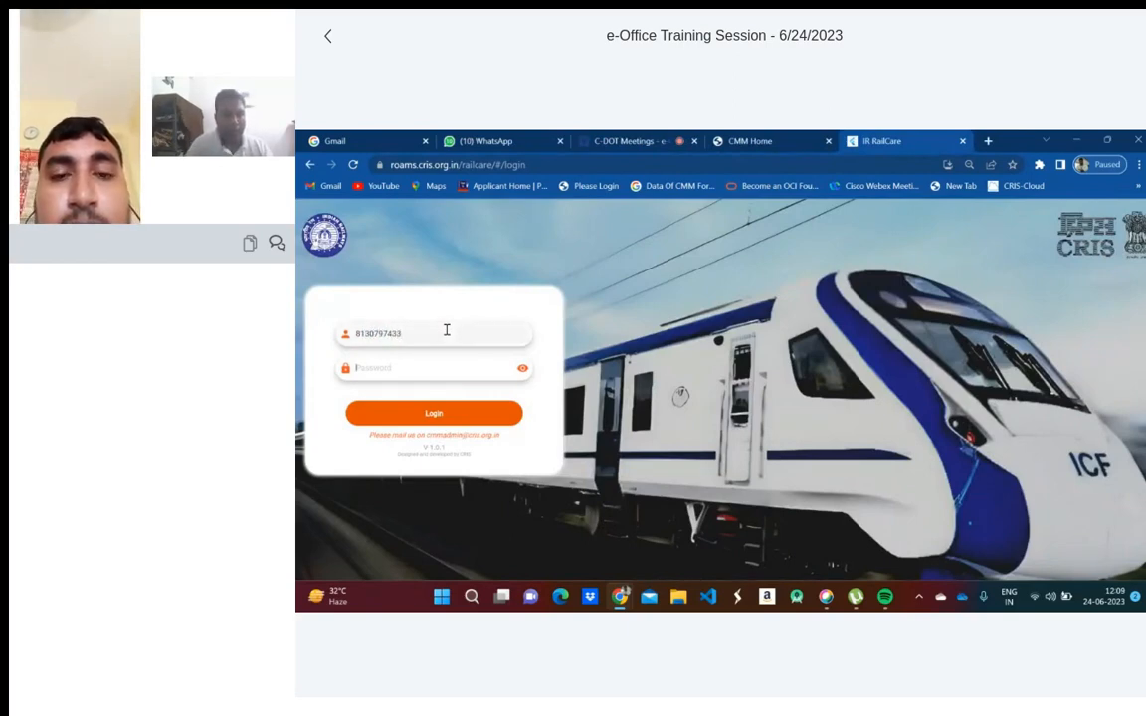
text(•)
click(422, 415)
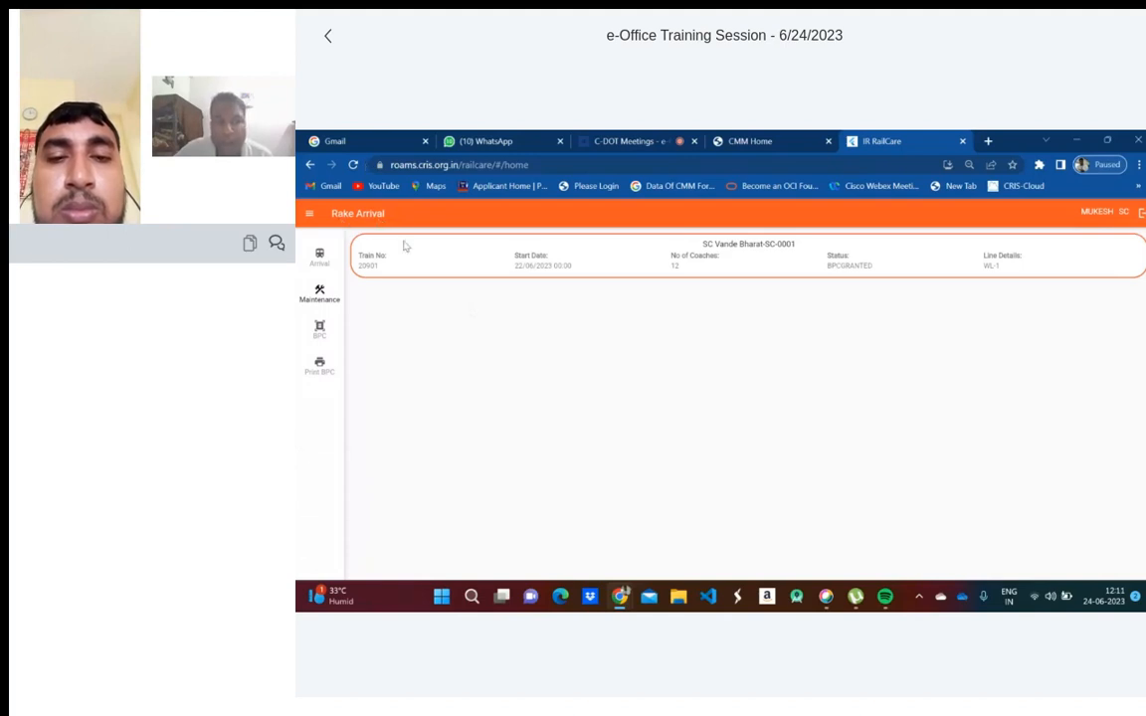
- Open ADMIN > Create Rake from the side menu and expand the Rake Type list
click(310, 215)
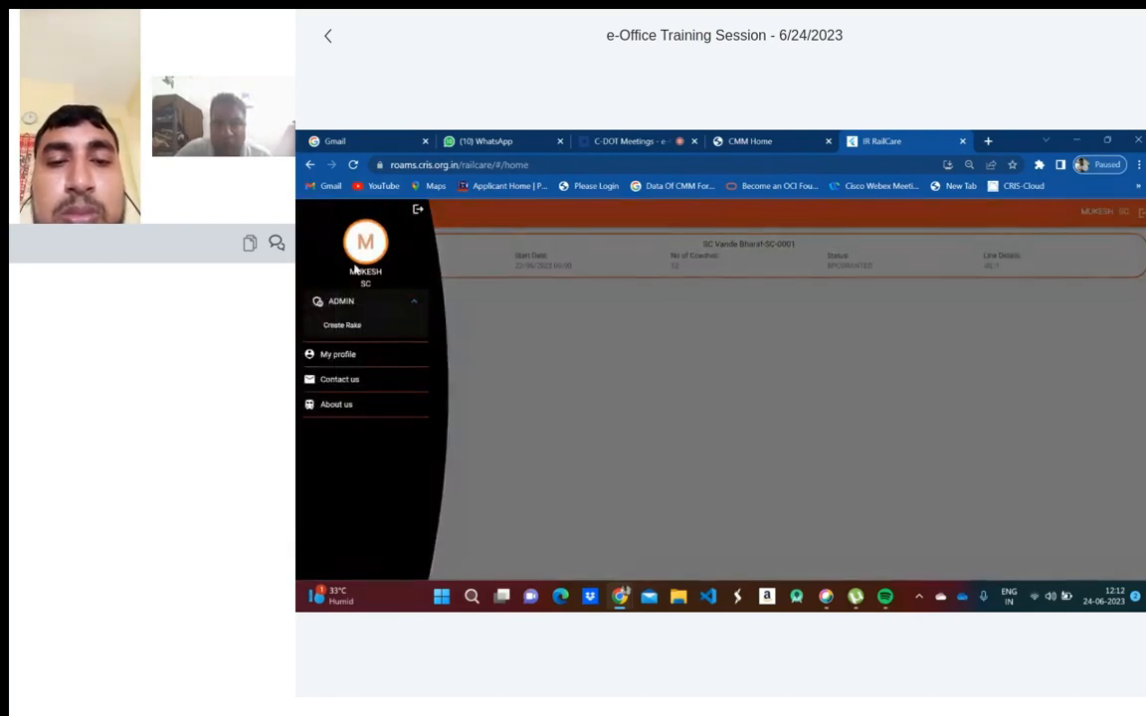
click(353, 326)
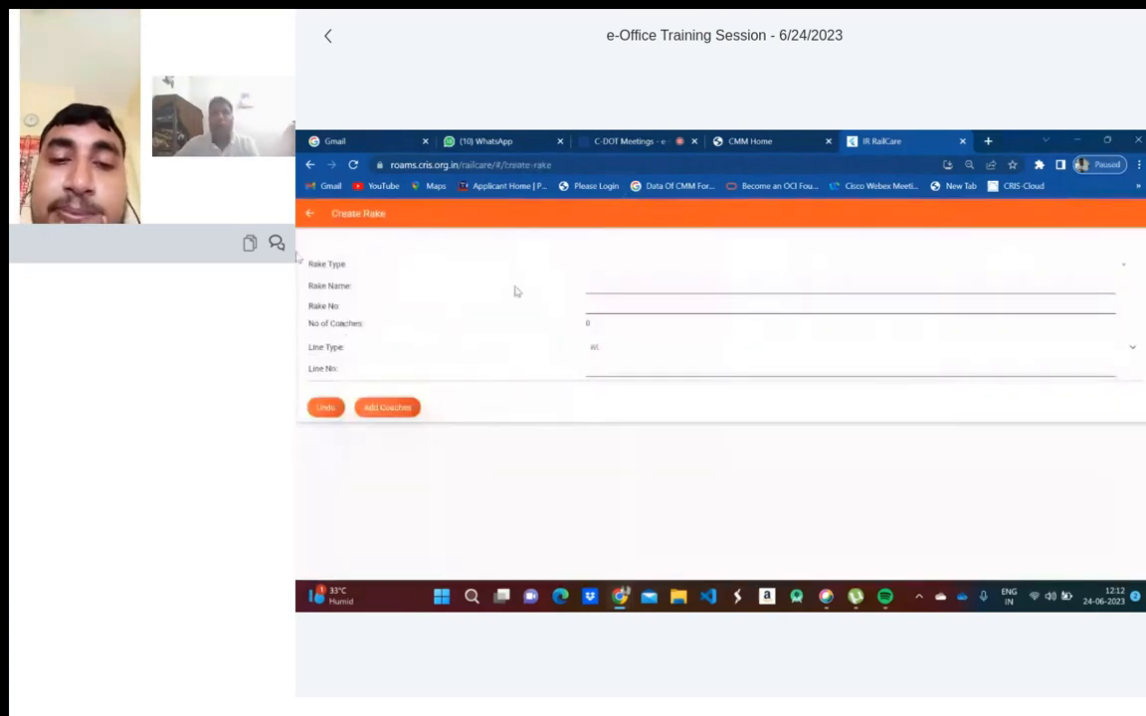
click(635, 272)
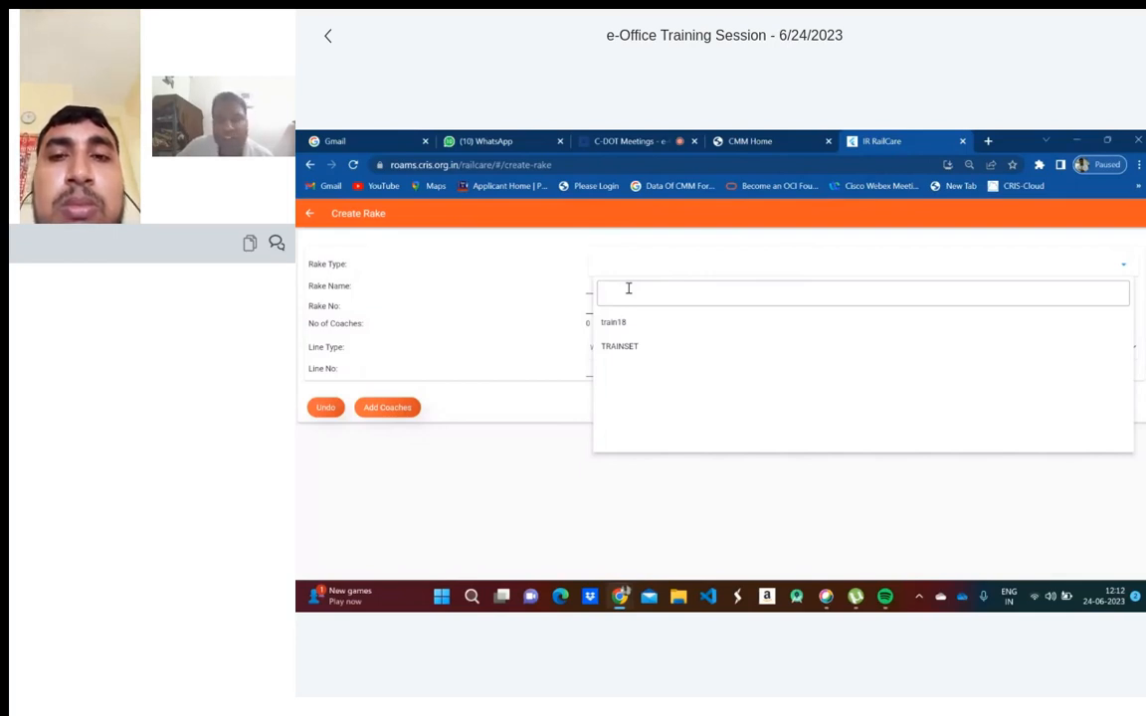
- Set the rake type to TRAINSET and name the rake SC-VandeBharat2
click(621, 346)
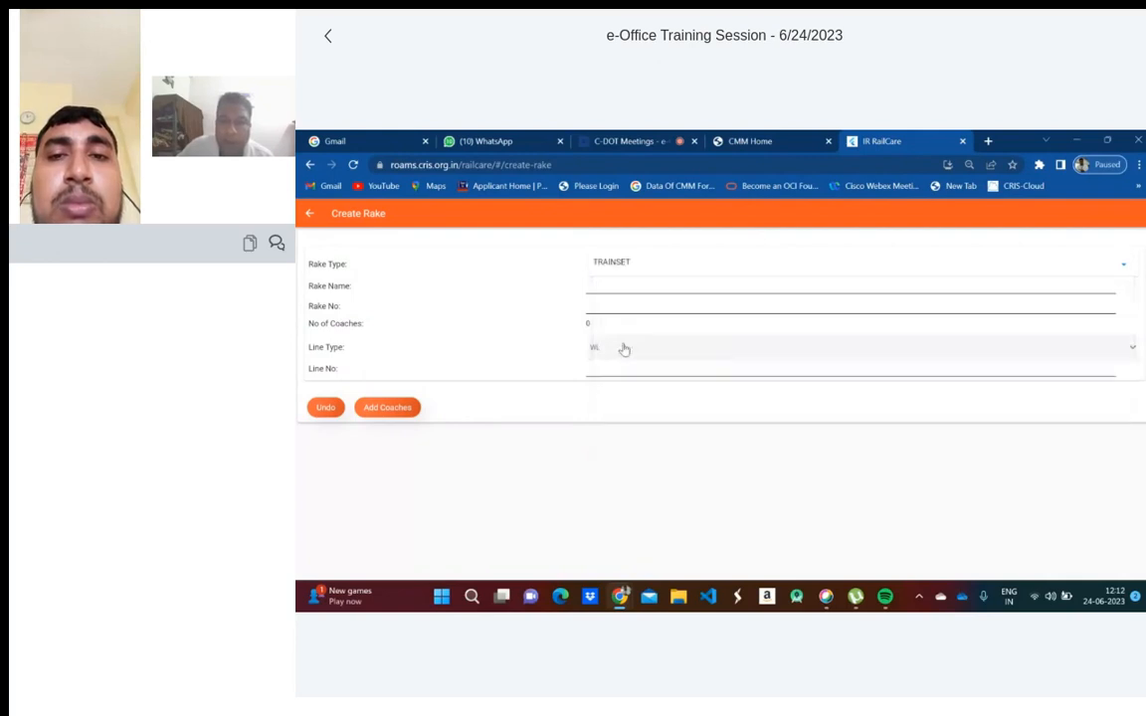
click(610, 286)
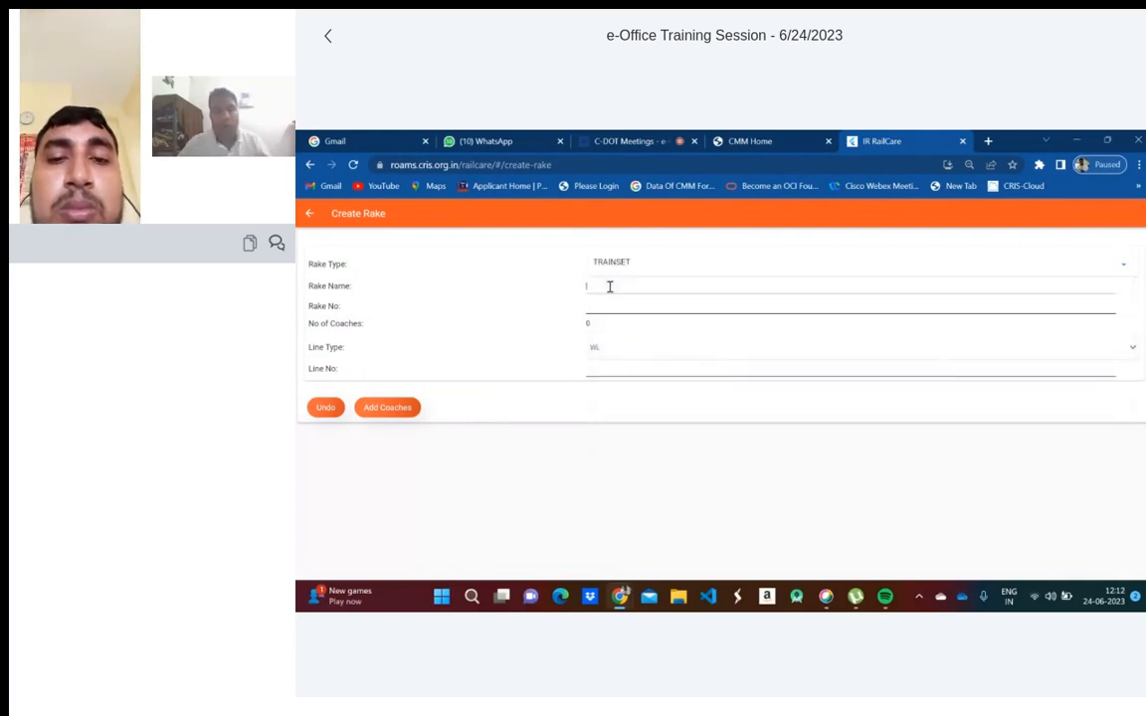
text(sc)
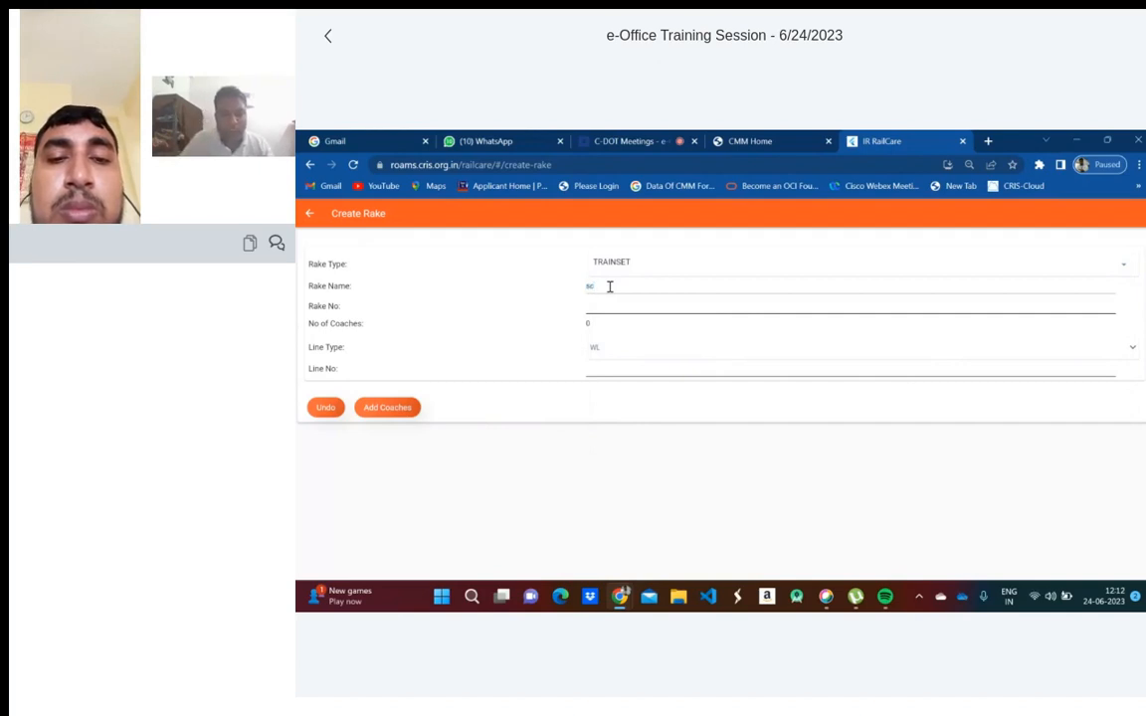
key(BackSpace)
key(BackSpace)
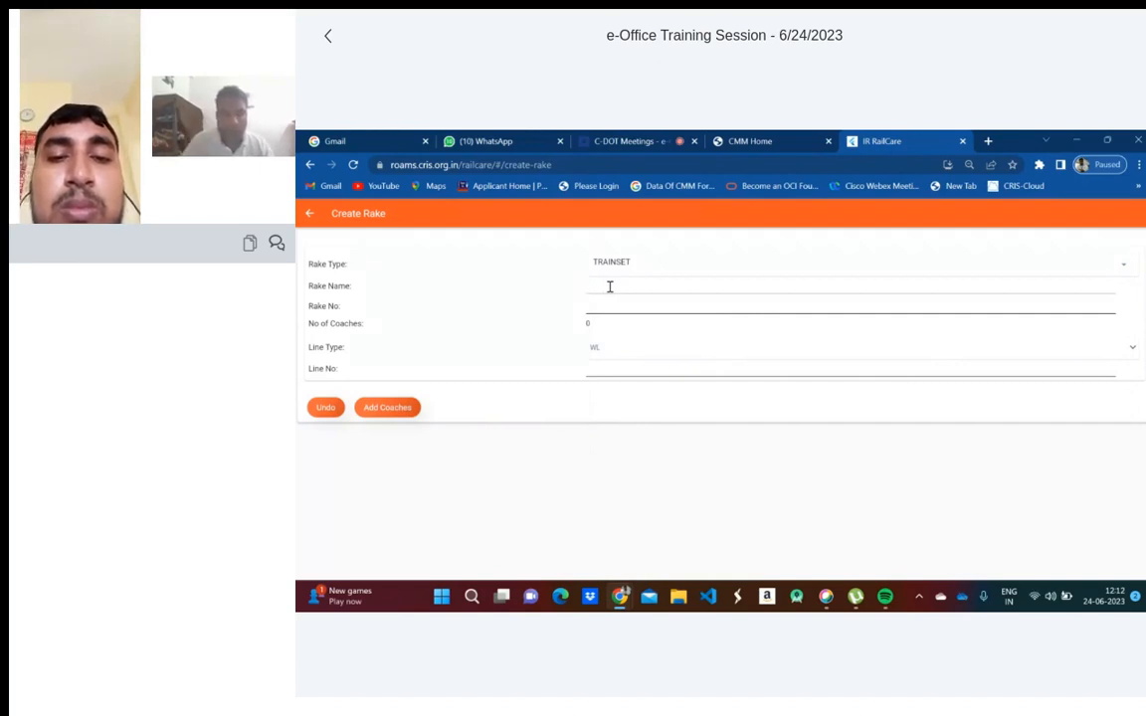
text(SC)
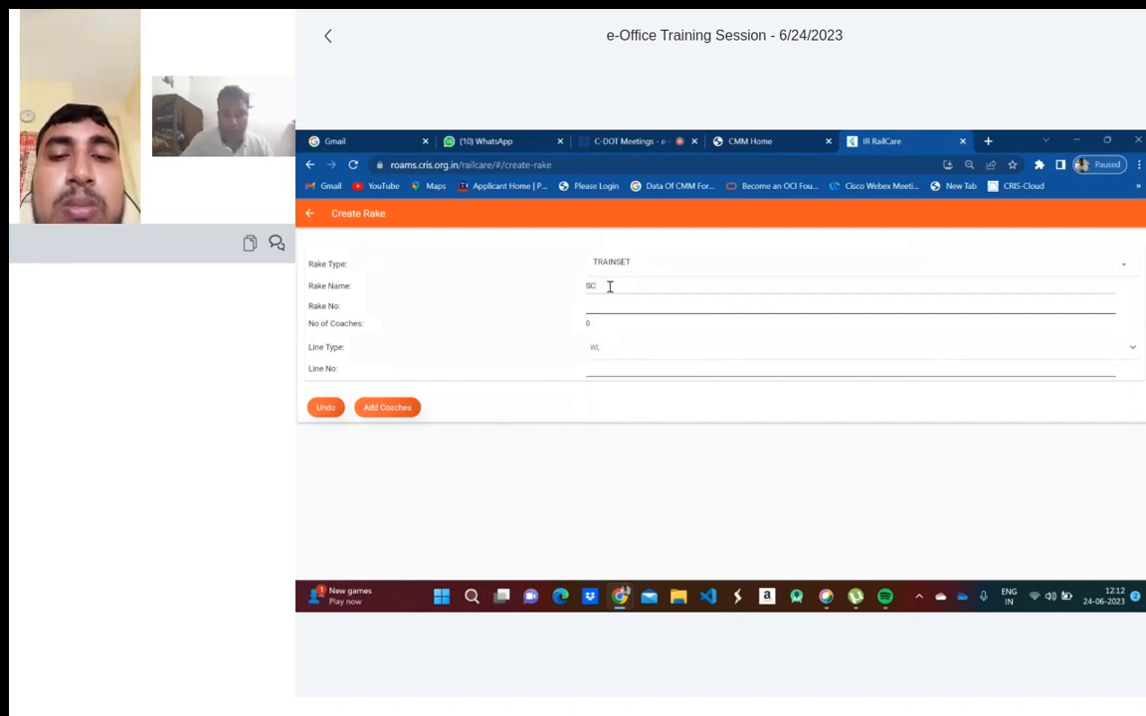
text(-vande)
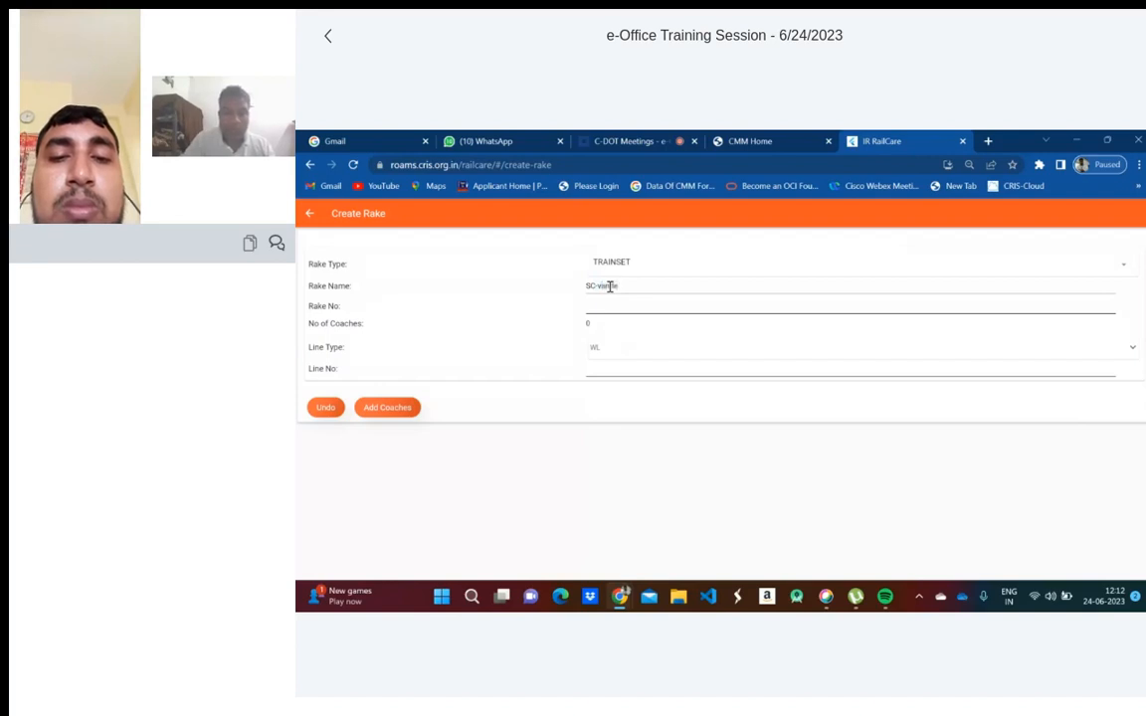
key(BackSpace)
key(BackSpace)
key(BackSpace)
key(BackSpace)
key(BackSpace)
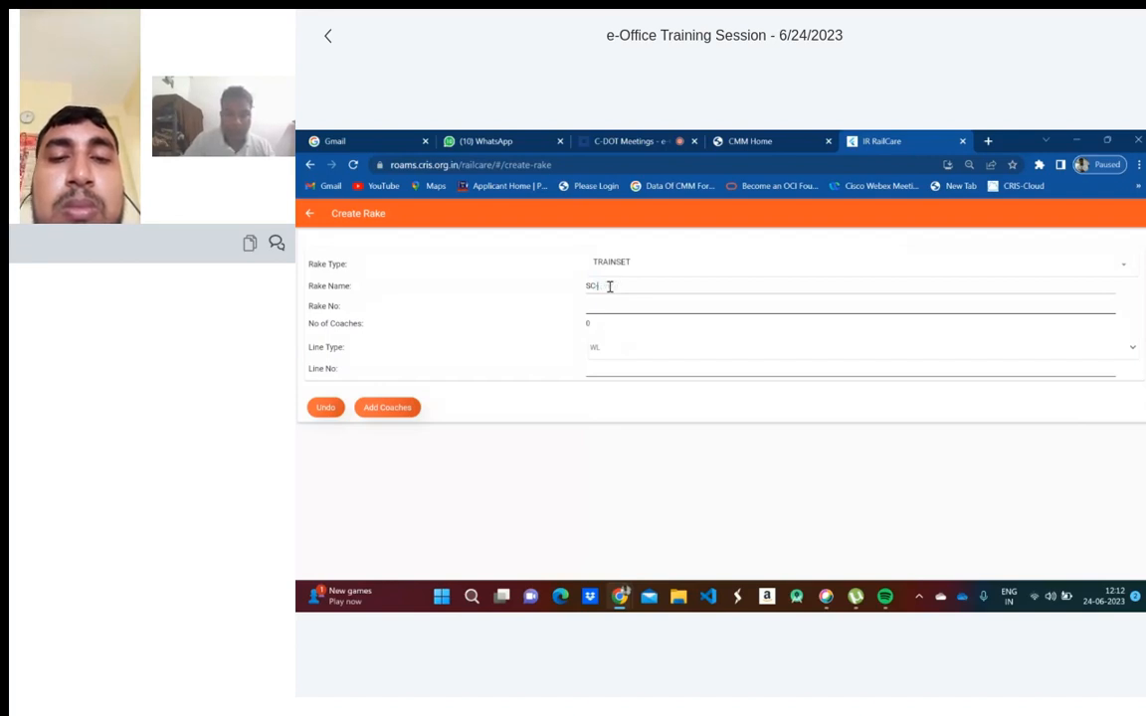
text(VandeBharat)
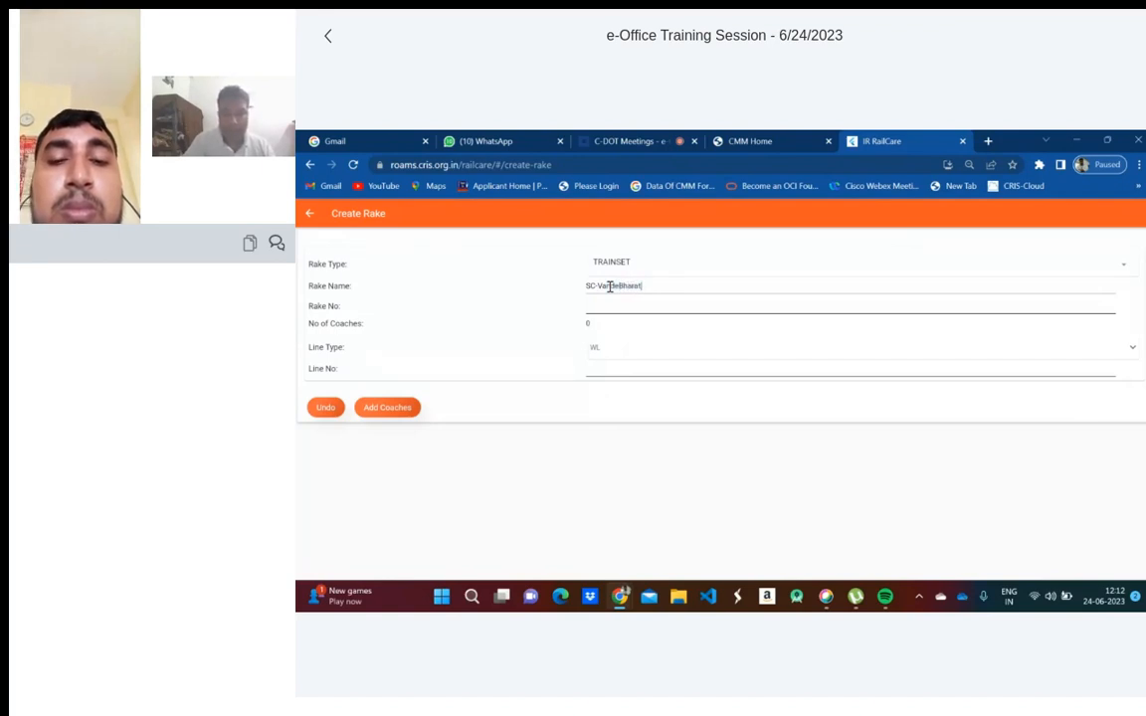
text(2)
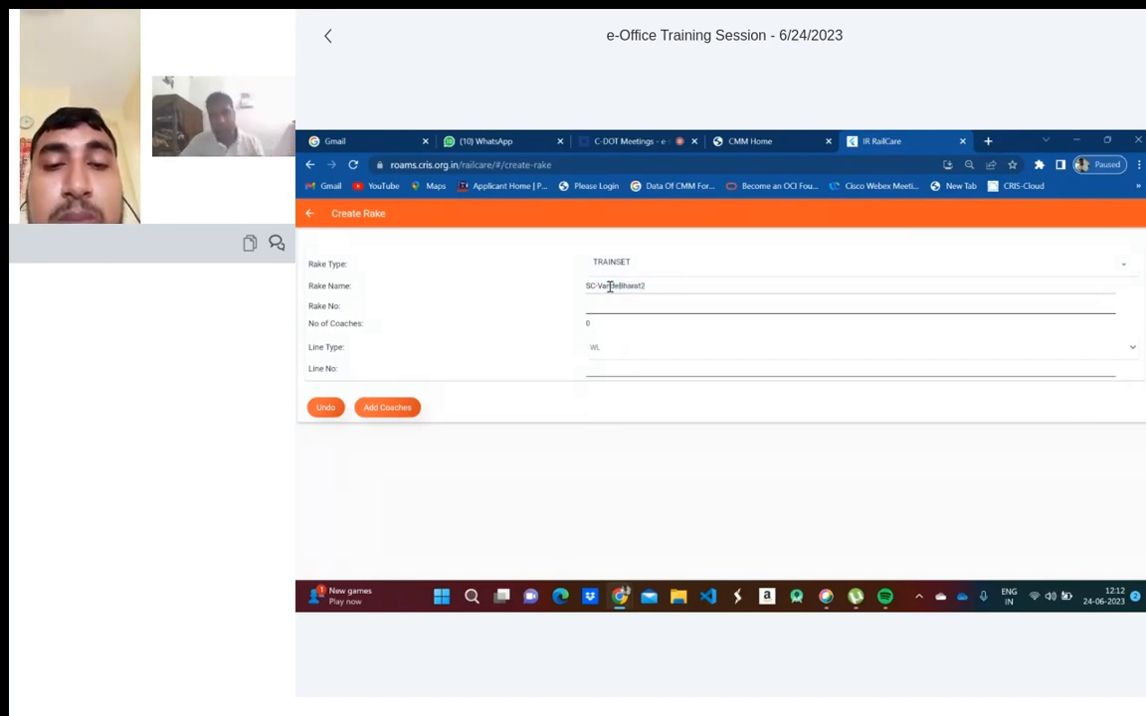
click(761, 139)
- Share the IR RailCare tab in the C-DOT meeting, then return to IR RailCare
click(638, 145)
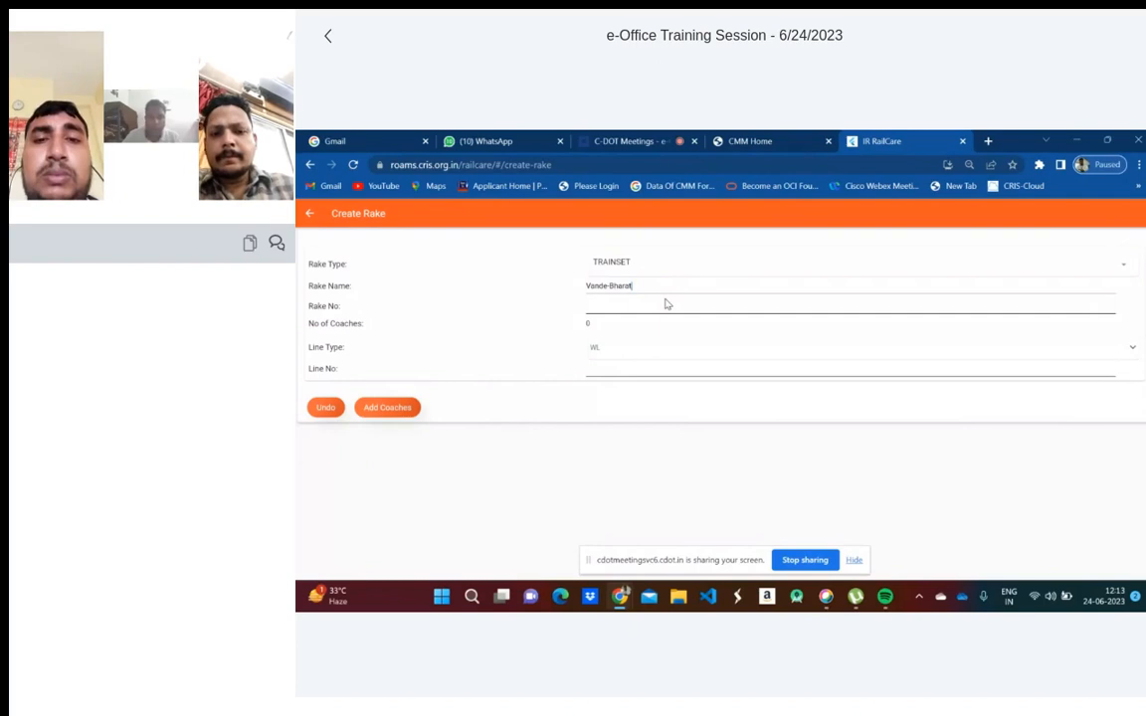
click(600, 140)
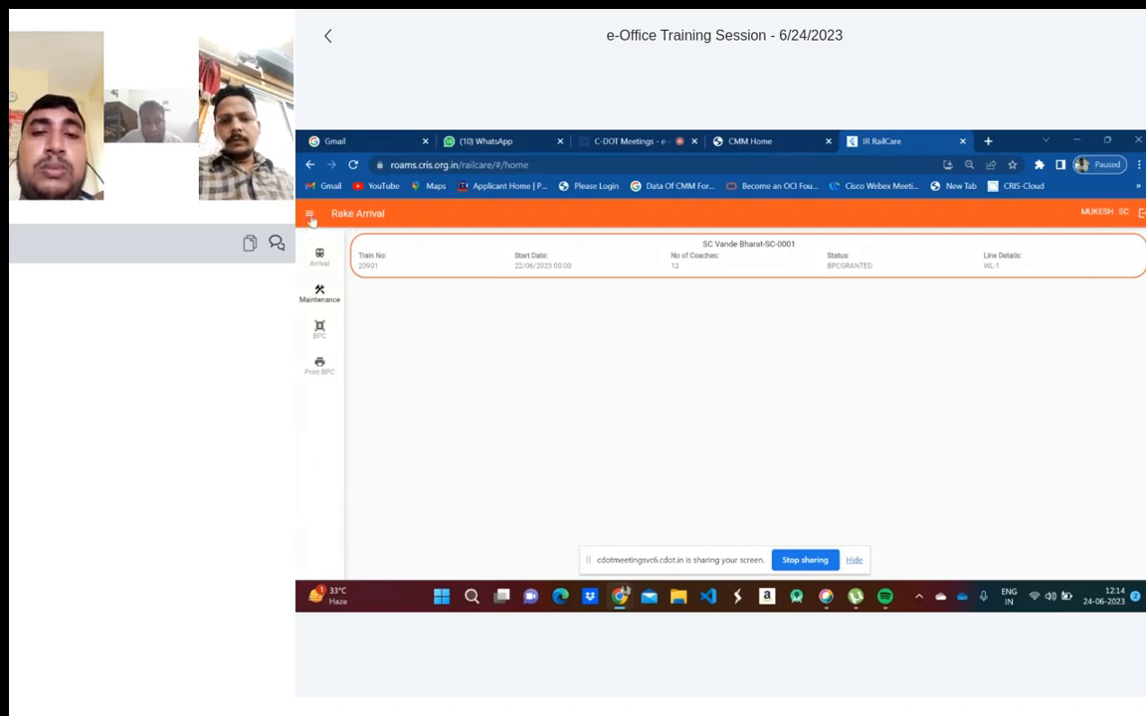
- Open the side navigation drawer from the Rake Arrival page
click(311, 216)
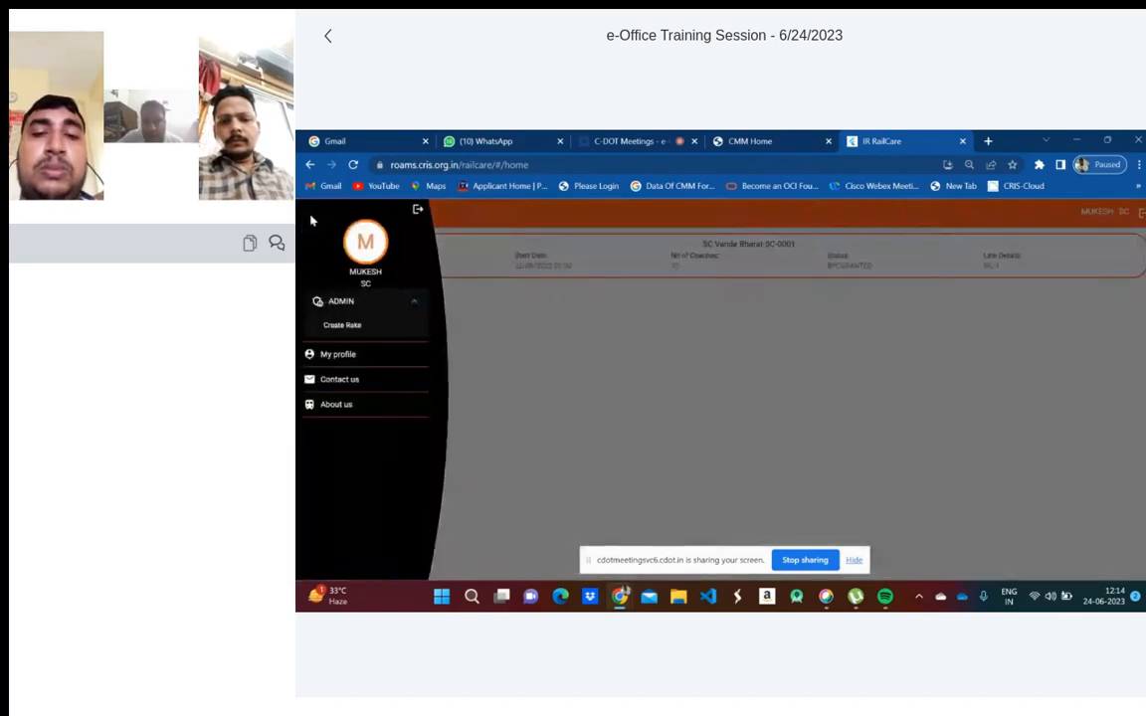
- Fill in Create Rake: TRAINSET type, name Vandebharat-Sc, rake number 2, line type WL
click(343, 327)
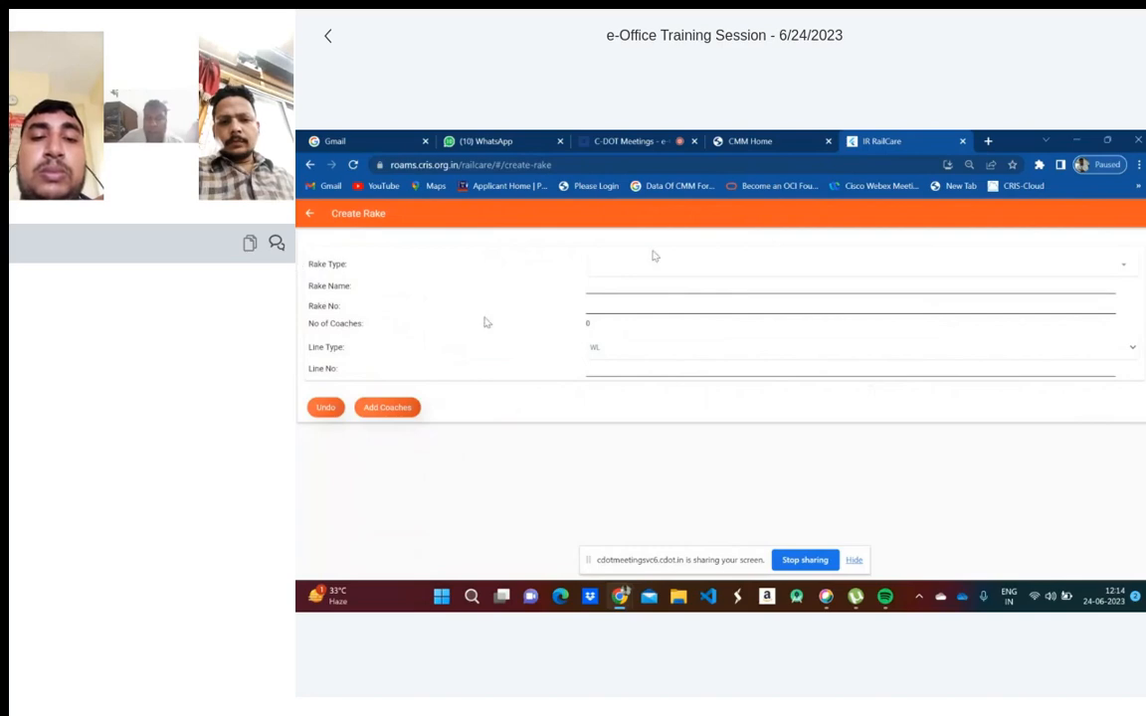
click(649, 270)
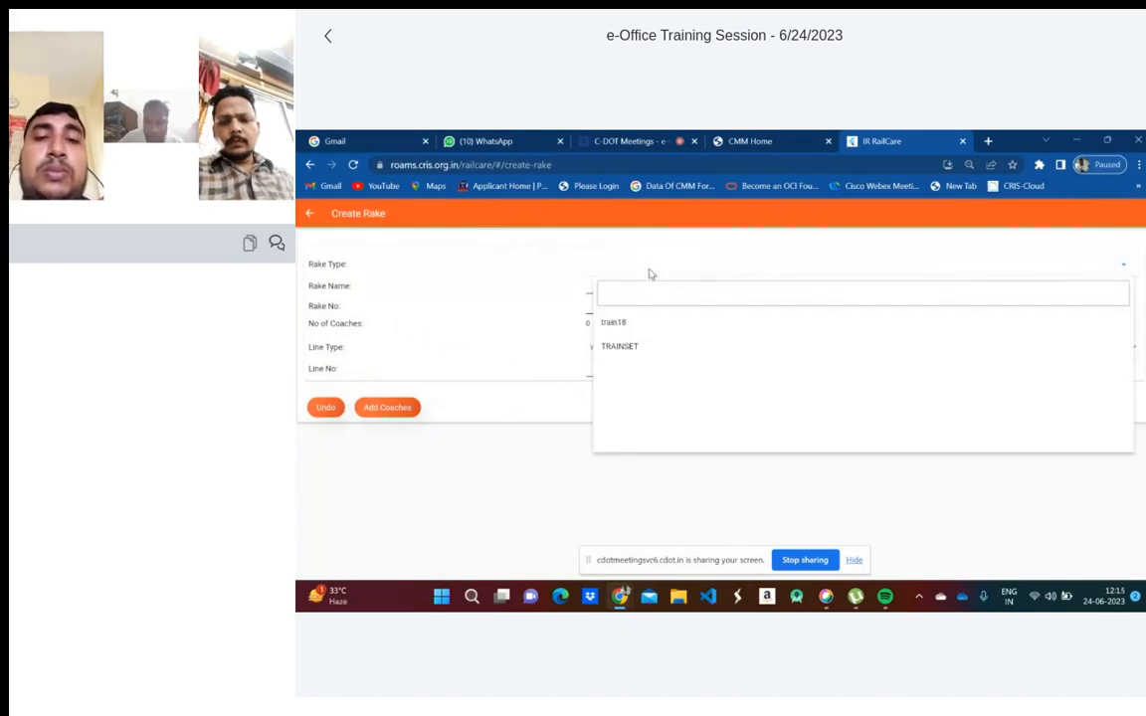
click(628, 354)
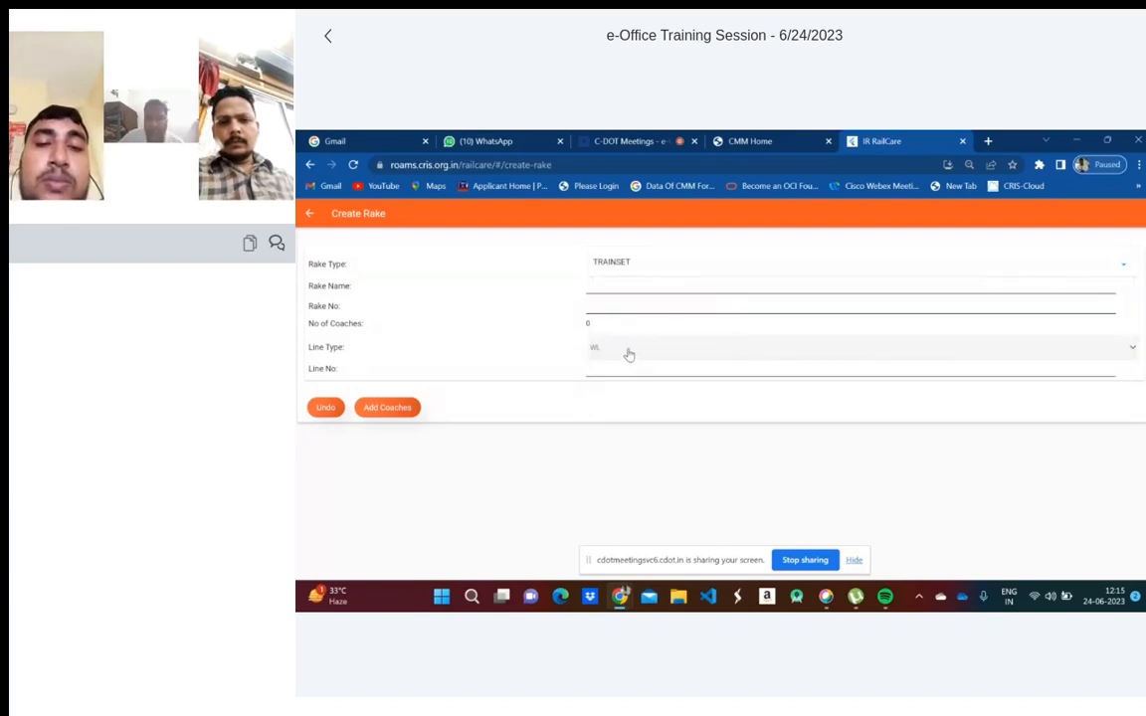
click(598, 284)
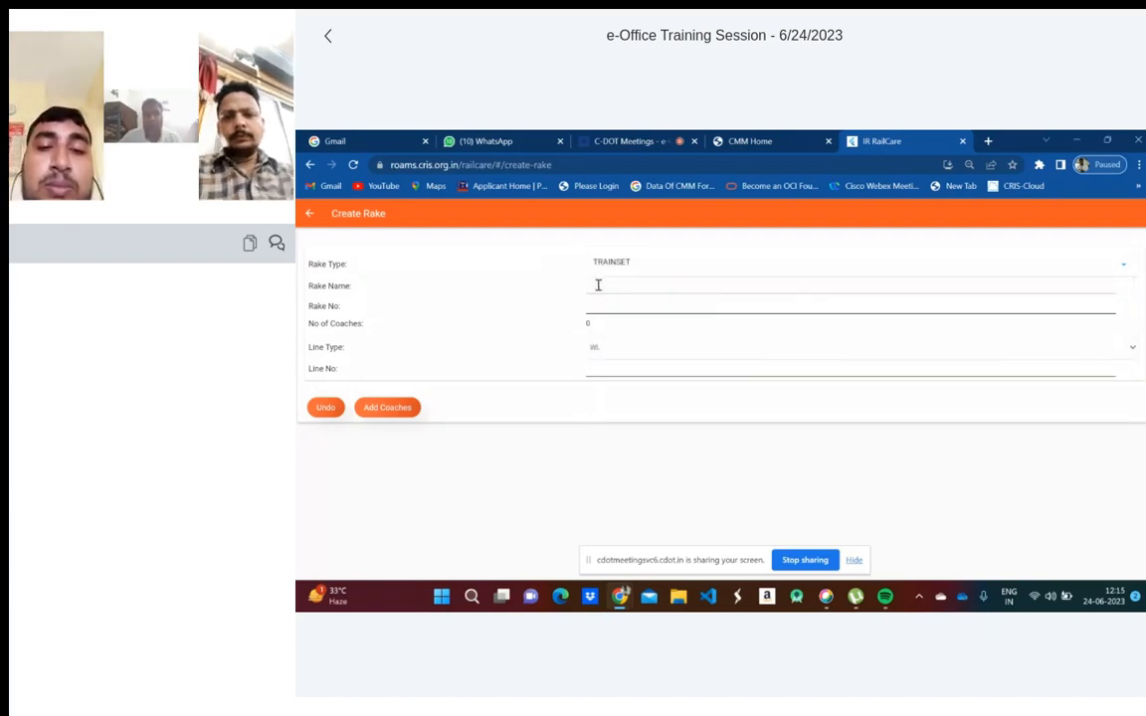
text(Vande)
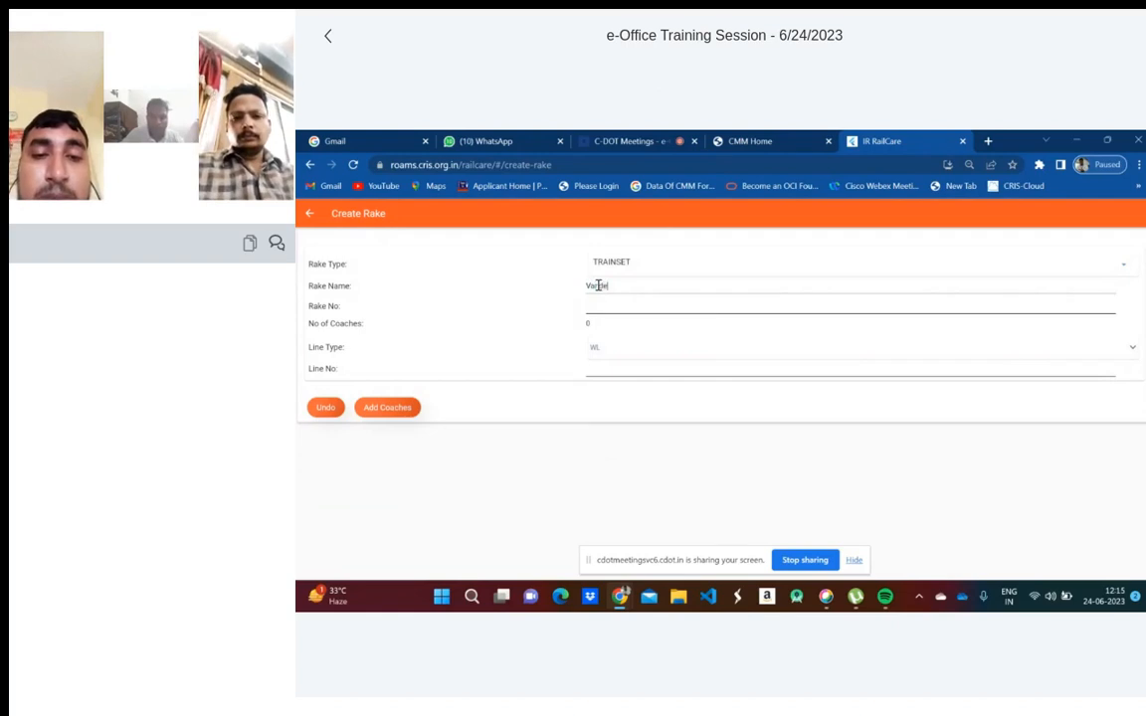
text(bharat)
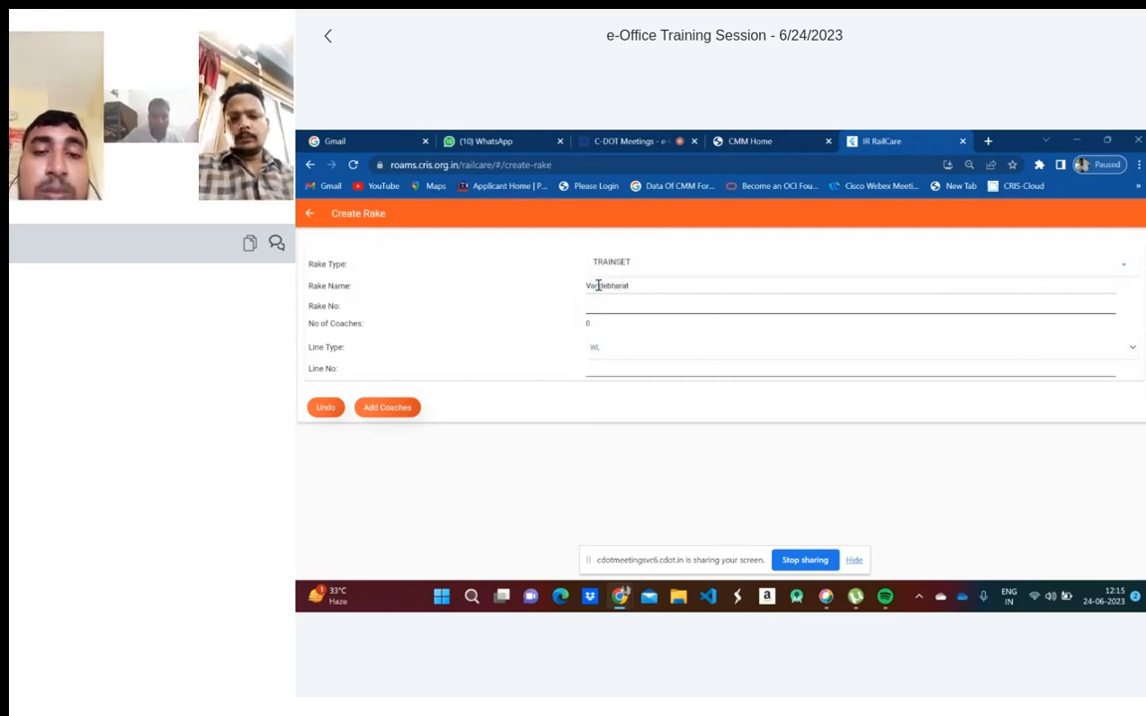
text(-Sc)
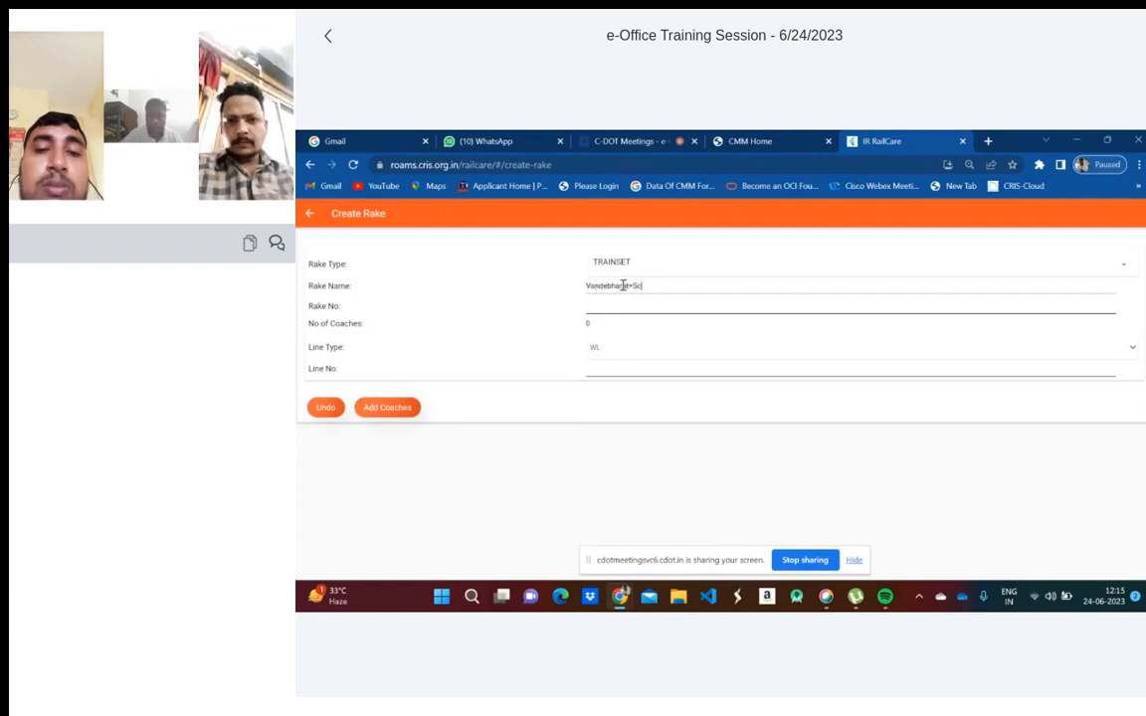
click(609, 307)
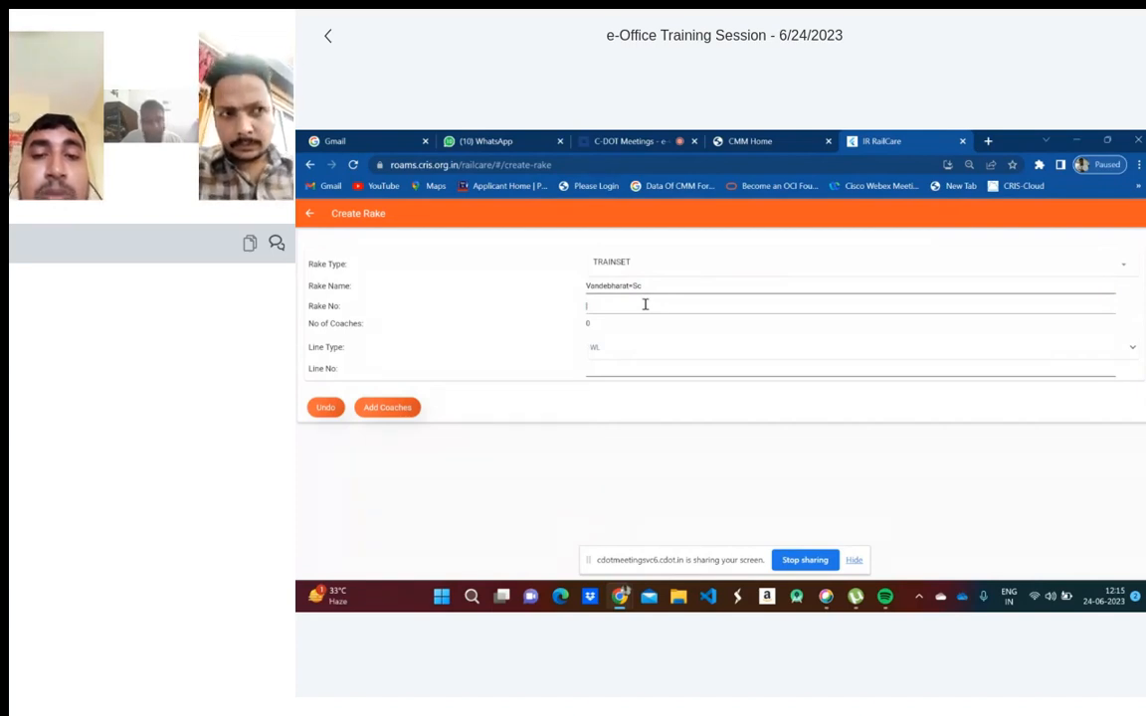
text(2)
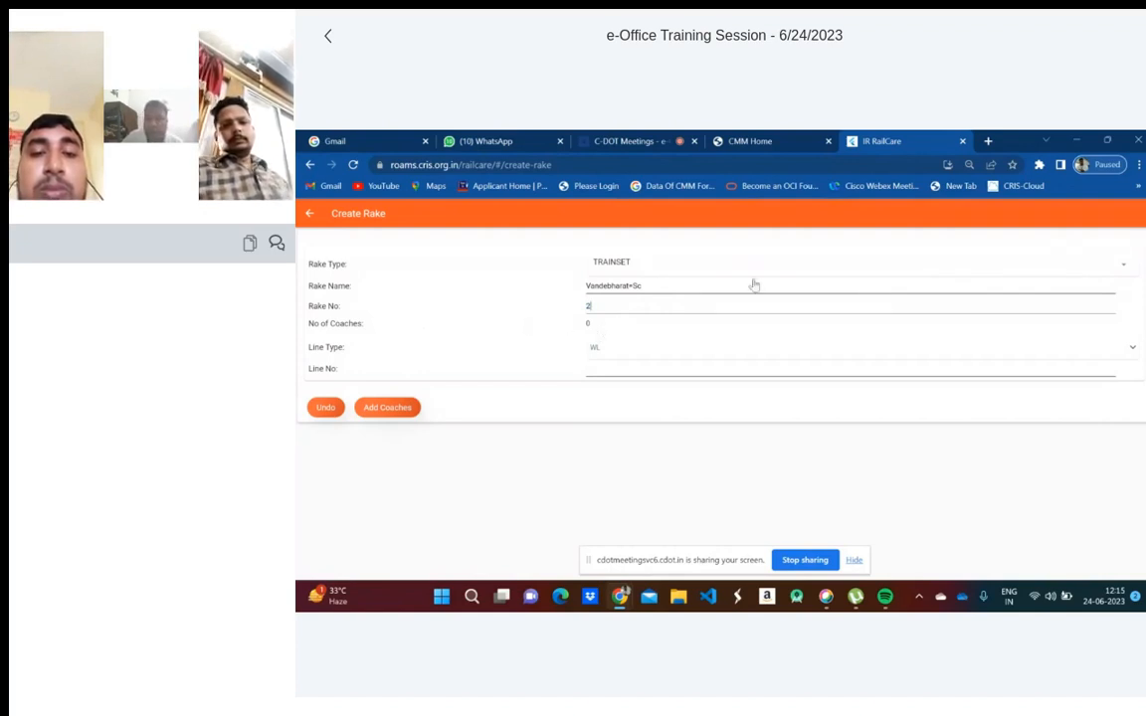
click(632, 355)
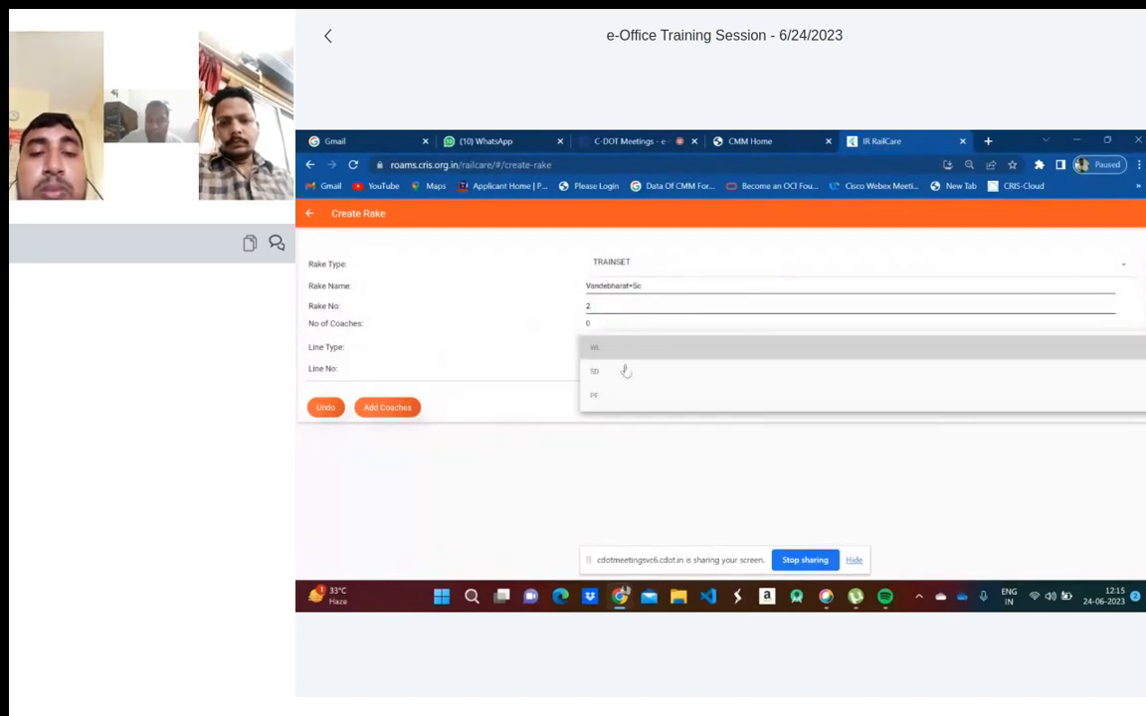
click(615, 346)
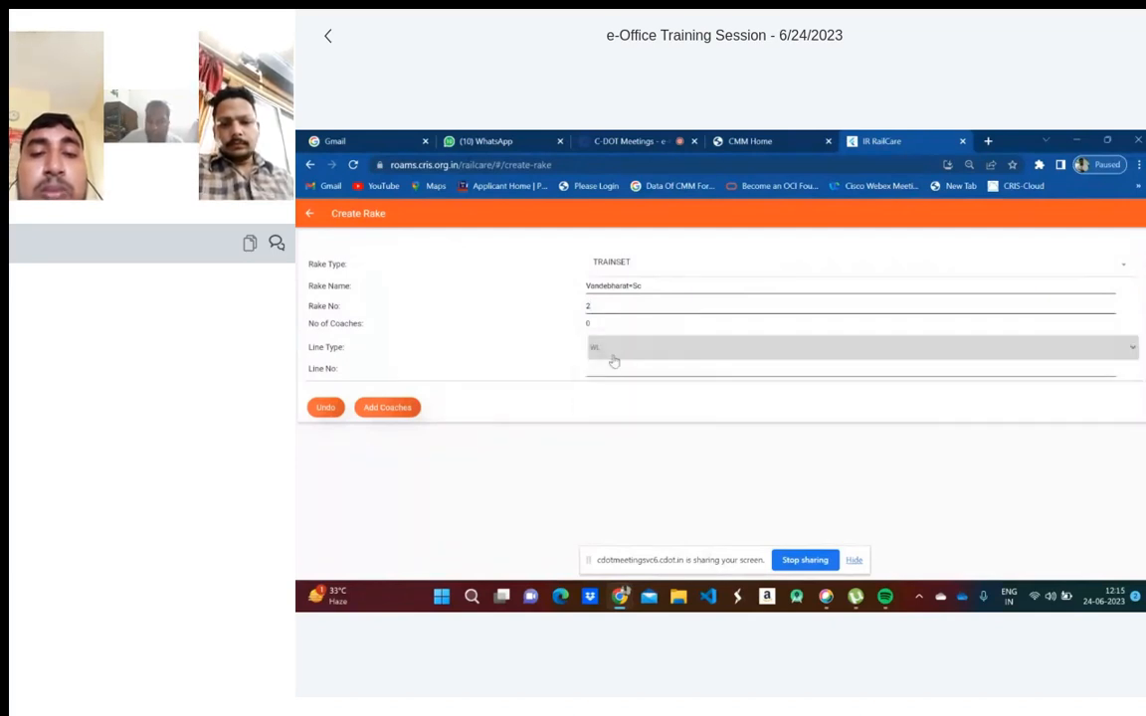
- Proceed to Add New Coach and search for coaches matching number 23
click(392, 409)
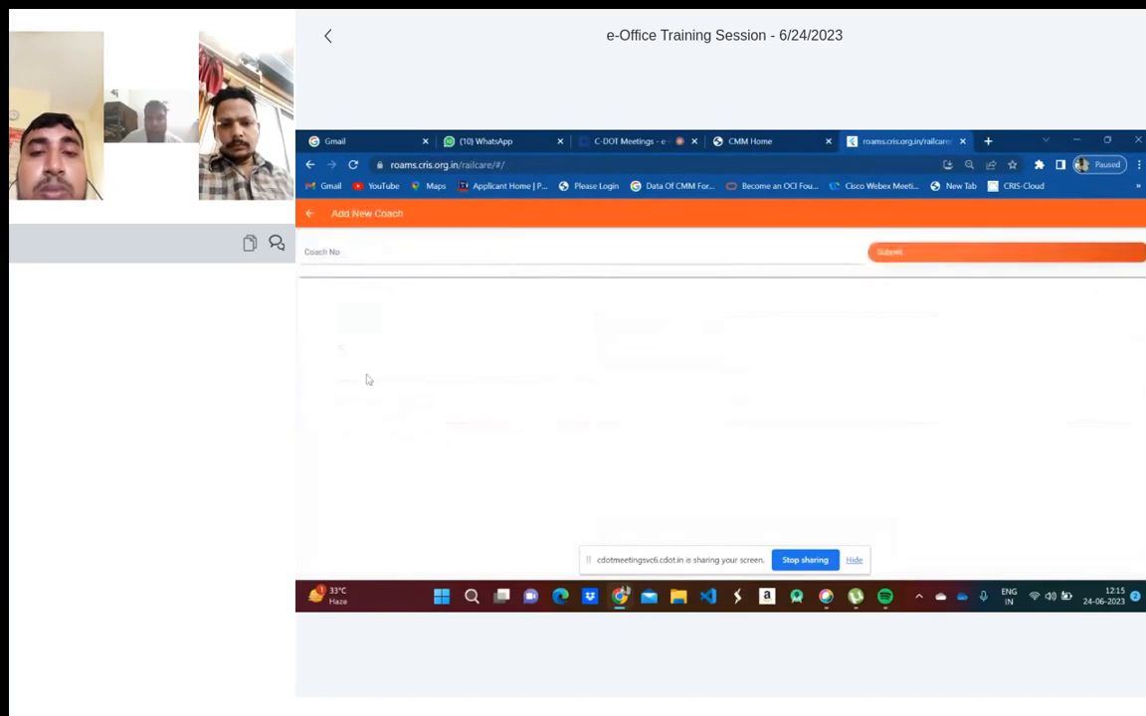
click(345, 250)
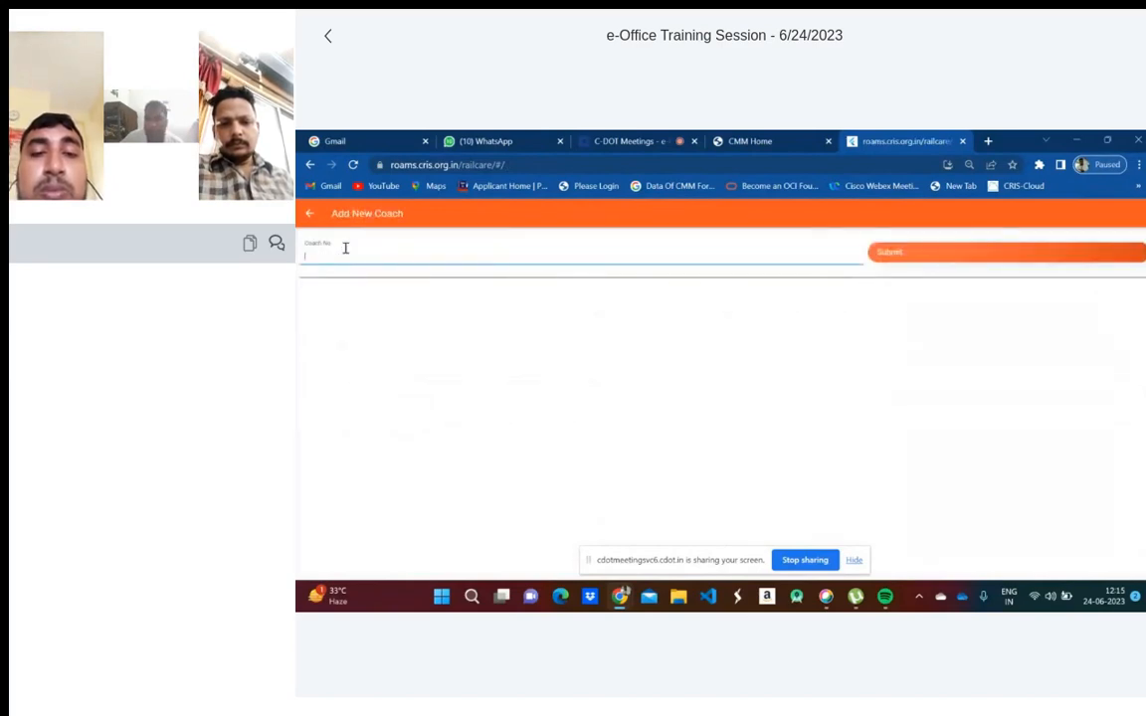
text(23)
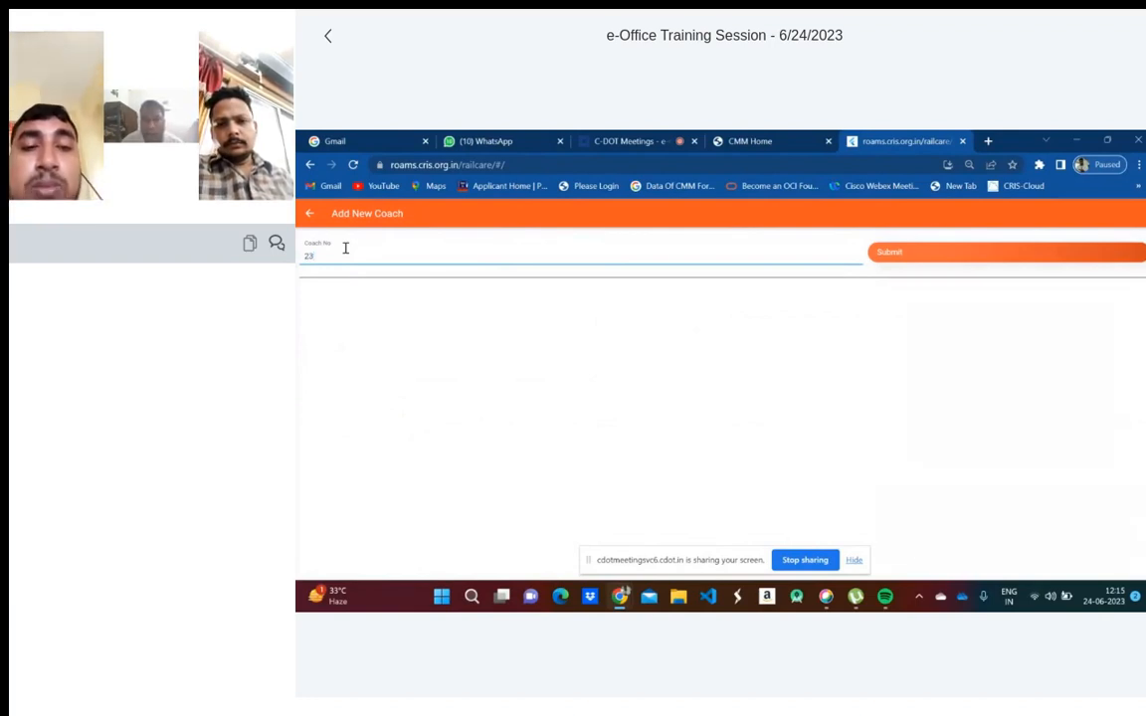
click(902, 256)
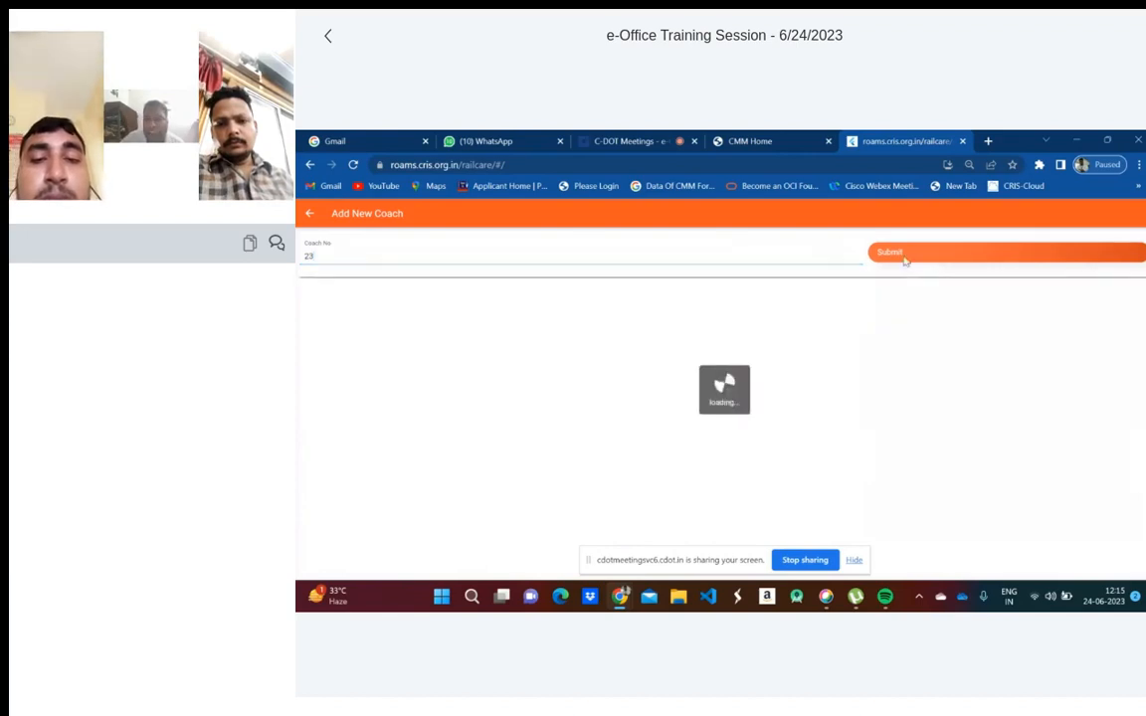
- Scroll down the matching coach list, then back up toward the ECOR coaches at the top
scroll(479, 317, down, 10)
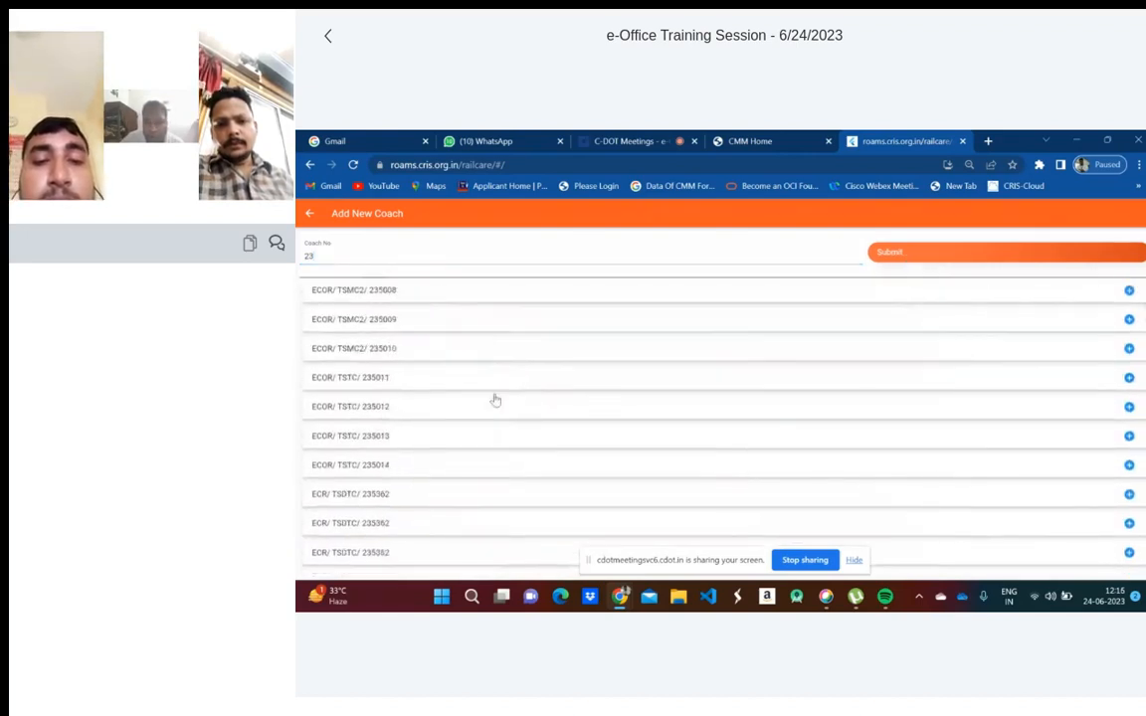
scroll(448, 424, down, 15)
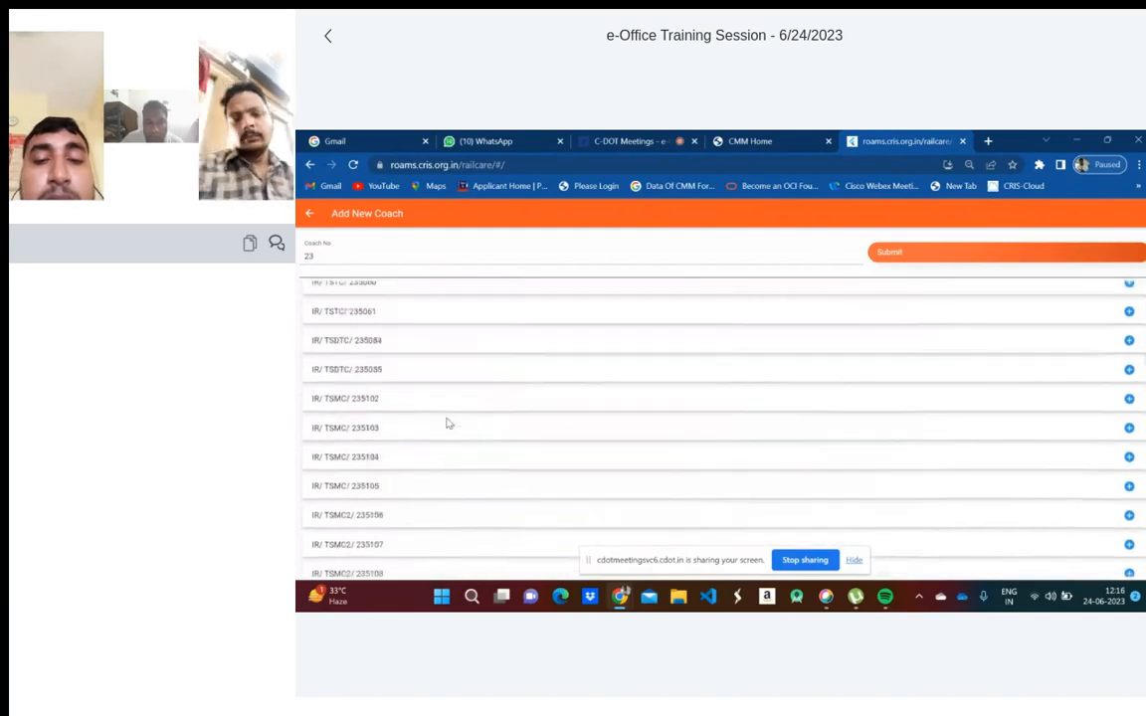
scroll(389, 465, down, 5)
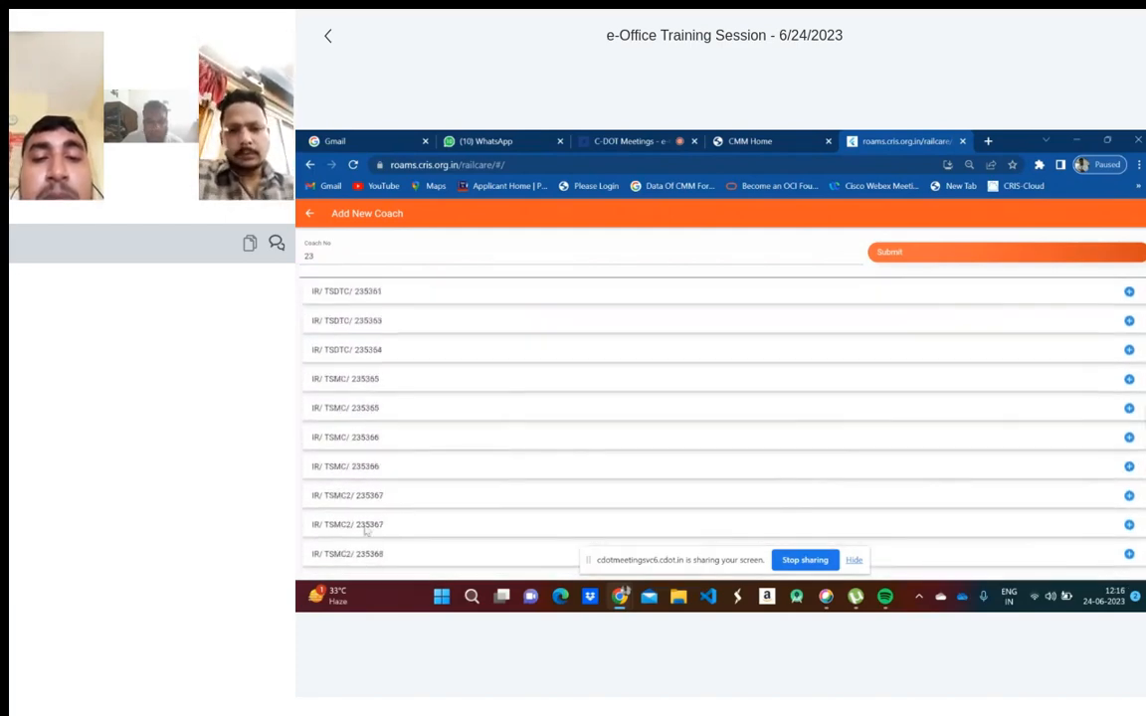
scroll(433, 522, down, 15)
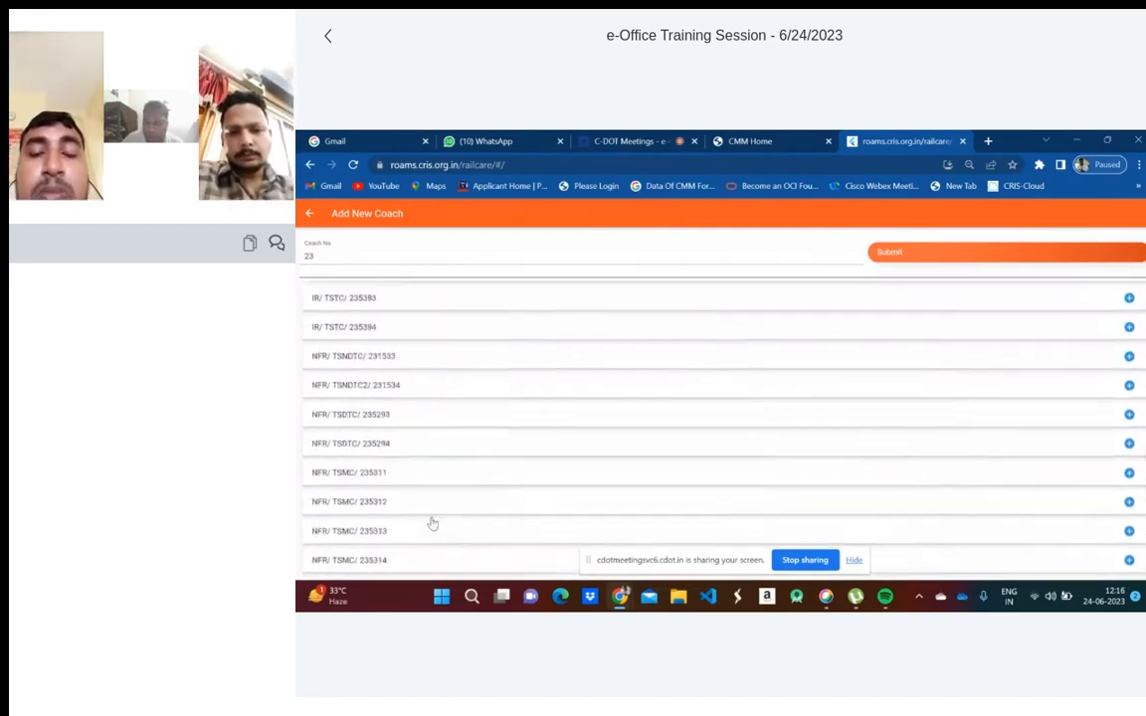
scroll(433, 522, down, 15)
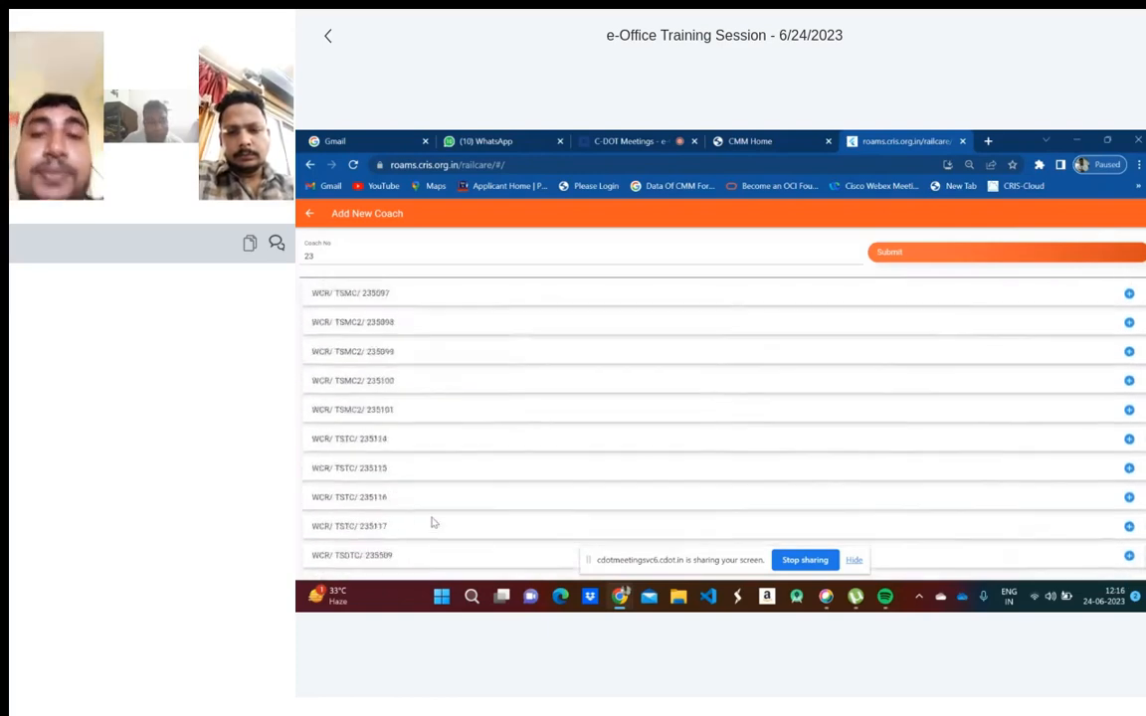
scroll(433, 522, up, 12)
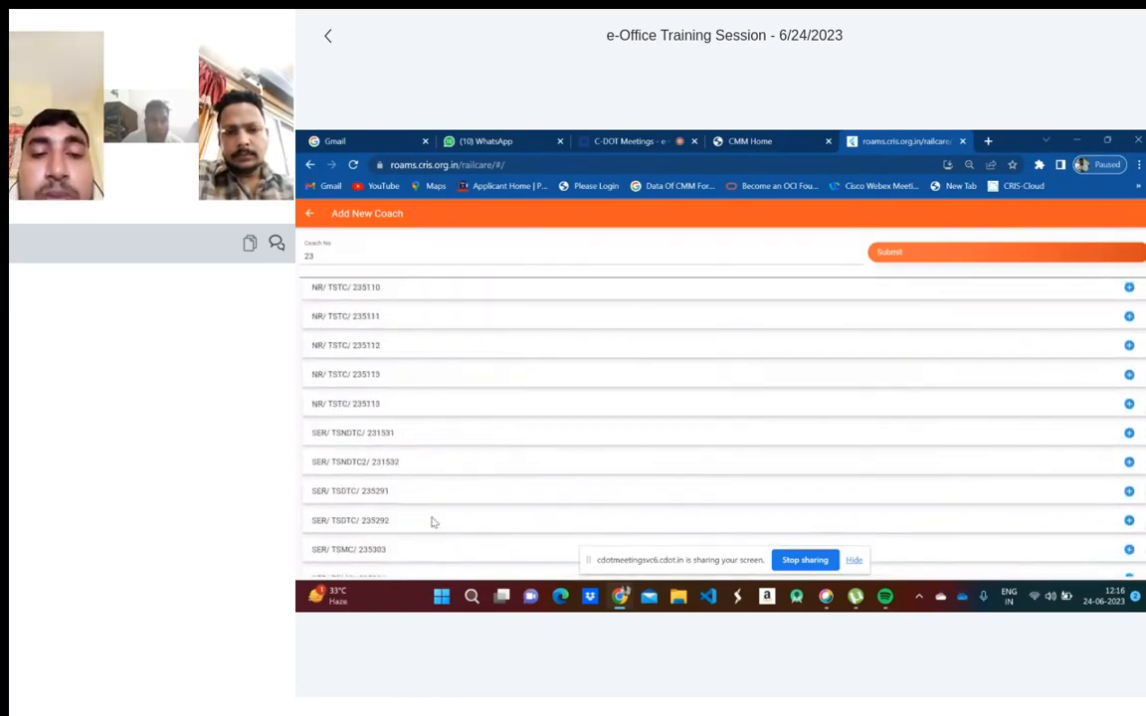
scroll(432, 522, up, 12)
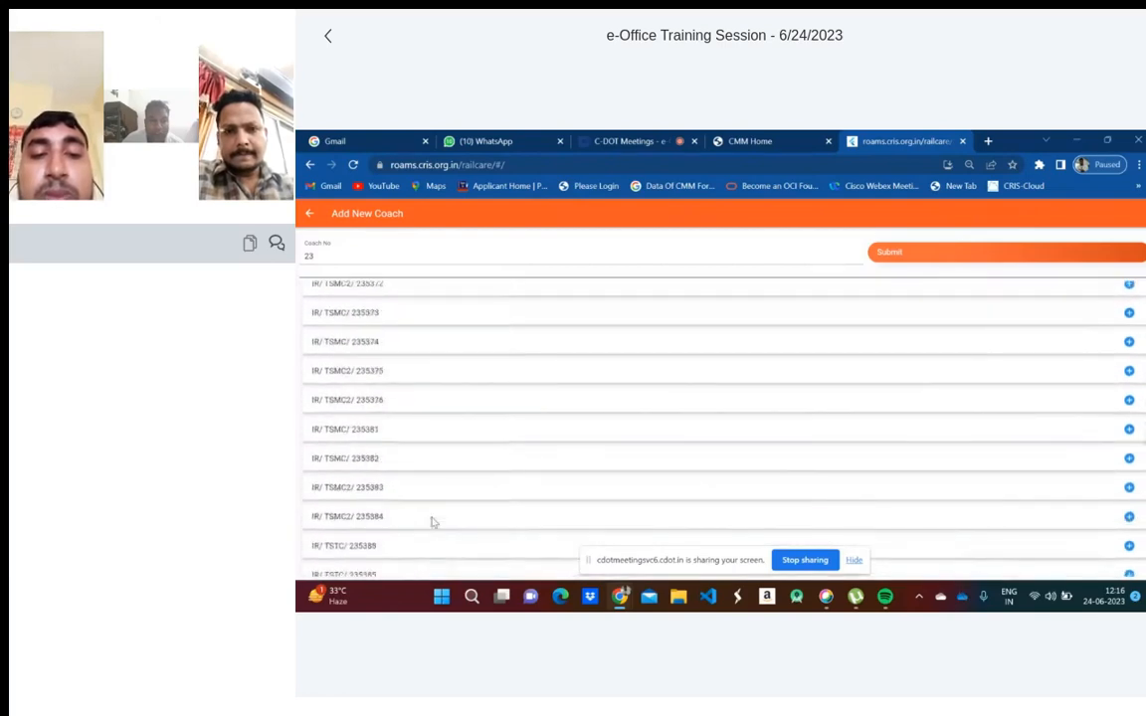
scroll(433, 522, up, 12)
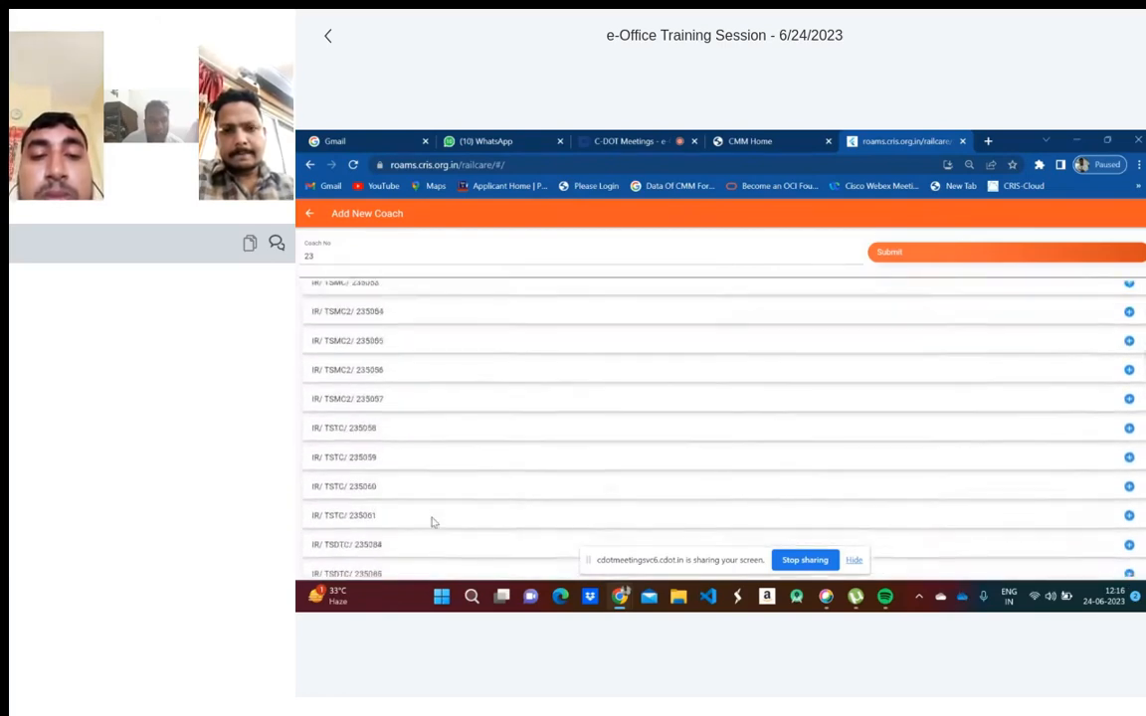
scroll(432, 523, up, 12)
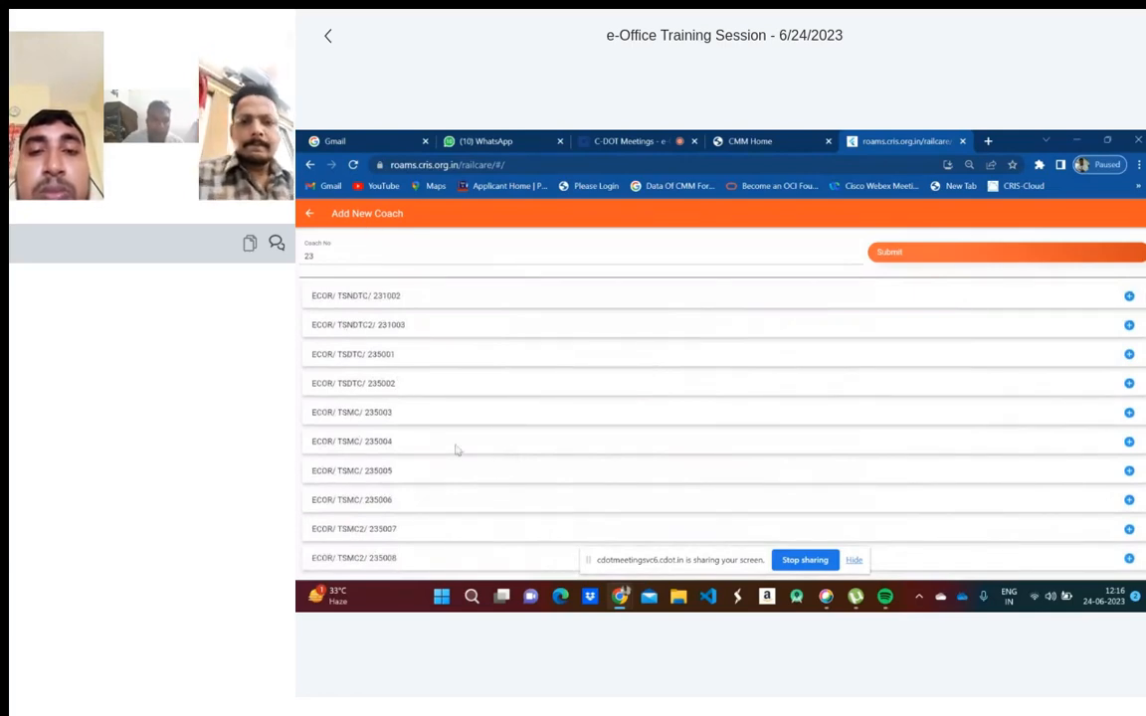
- Select ECOR coaches 231002, 231003 and 235001 through 235004 for the rake
click(419, 298)
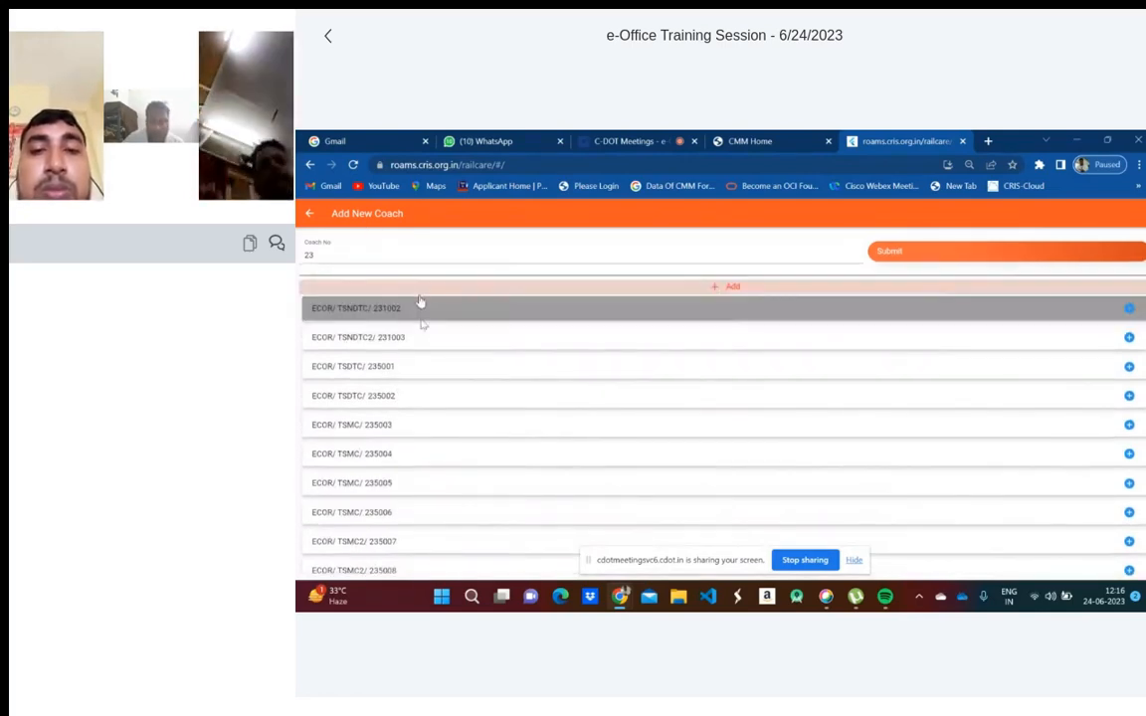
click(418, 336)
click(433, 366)
click(425, 395)
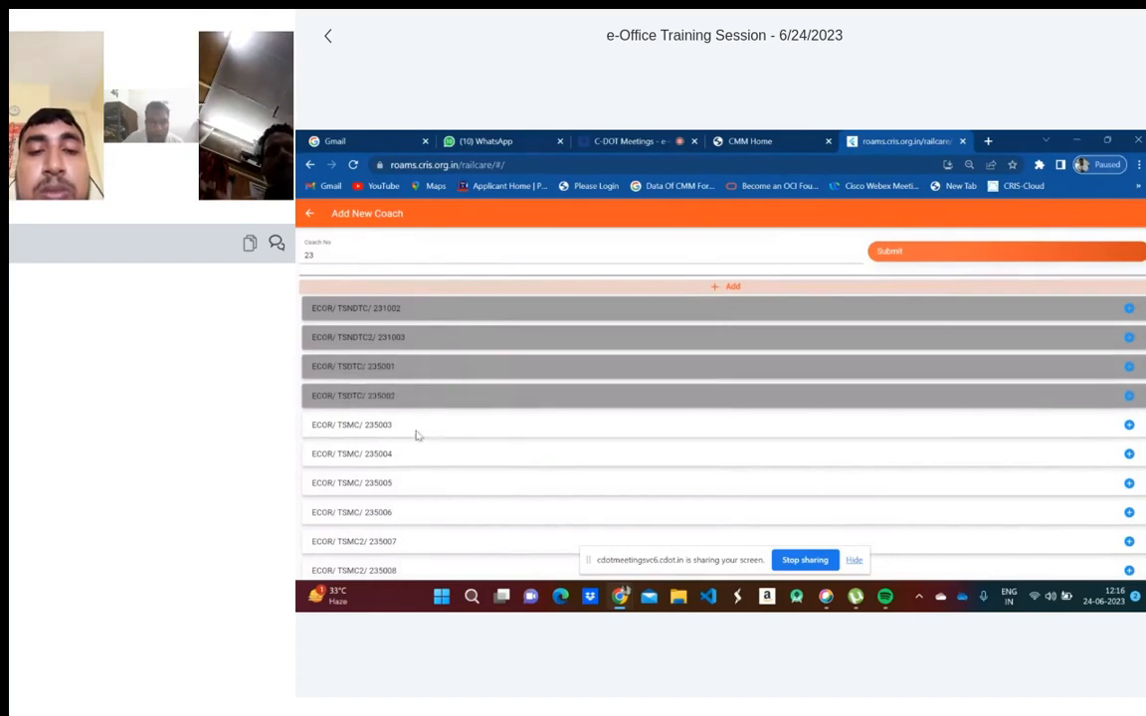
click(417, 430)
click(414, 454)
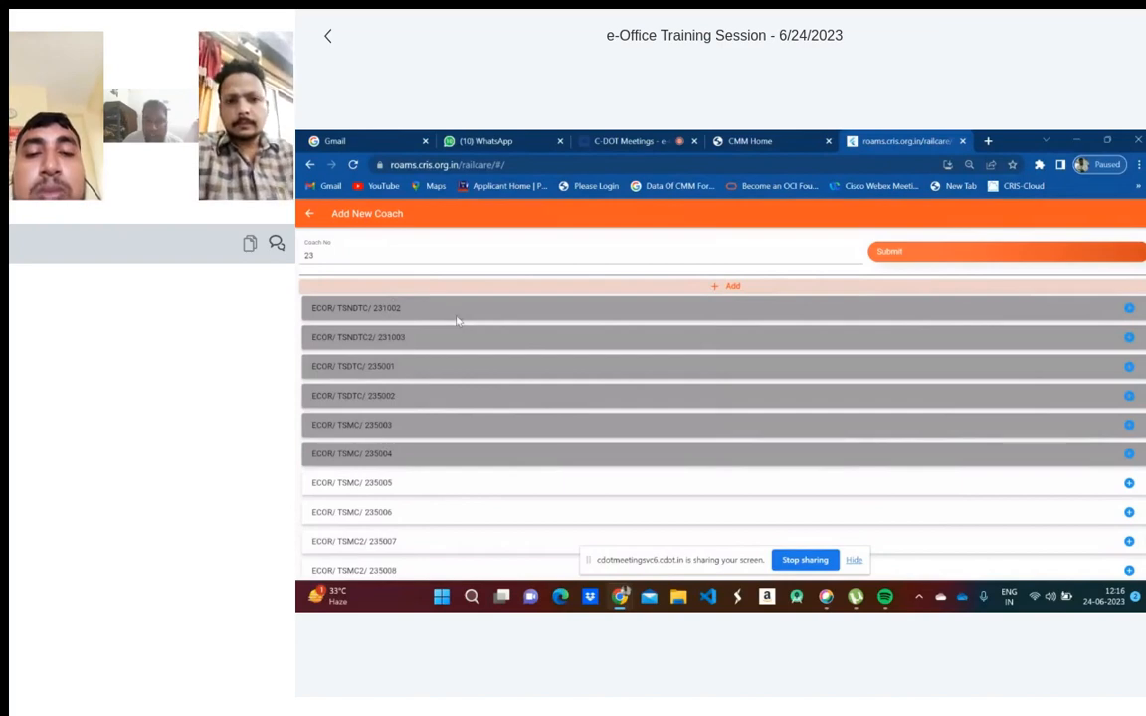
- Search coach number 22 and select SR coaches 226664 through 226669
click(332, 254)
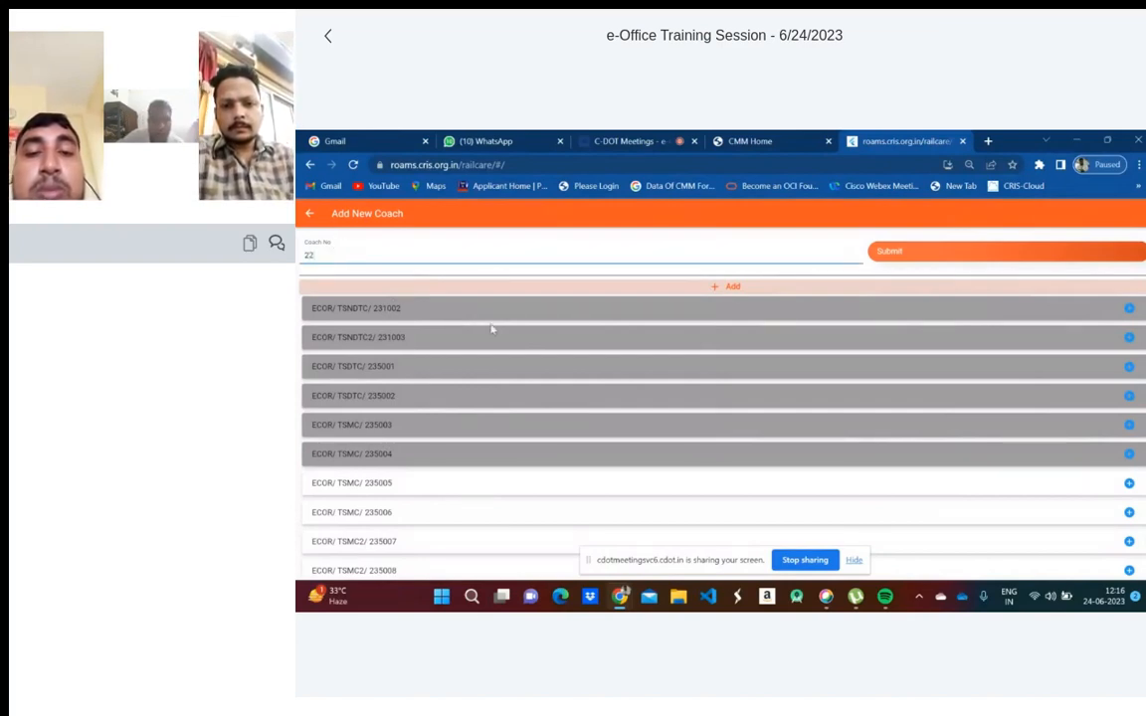
click(885, 255)
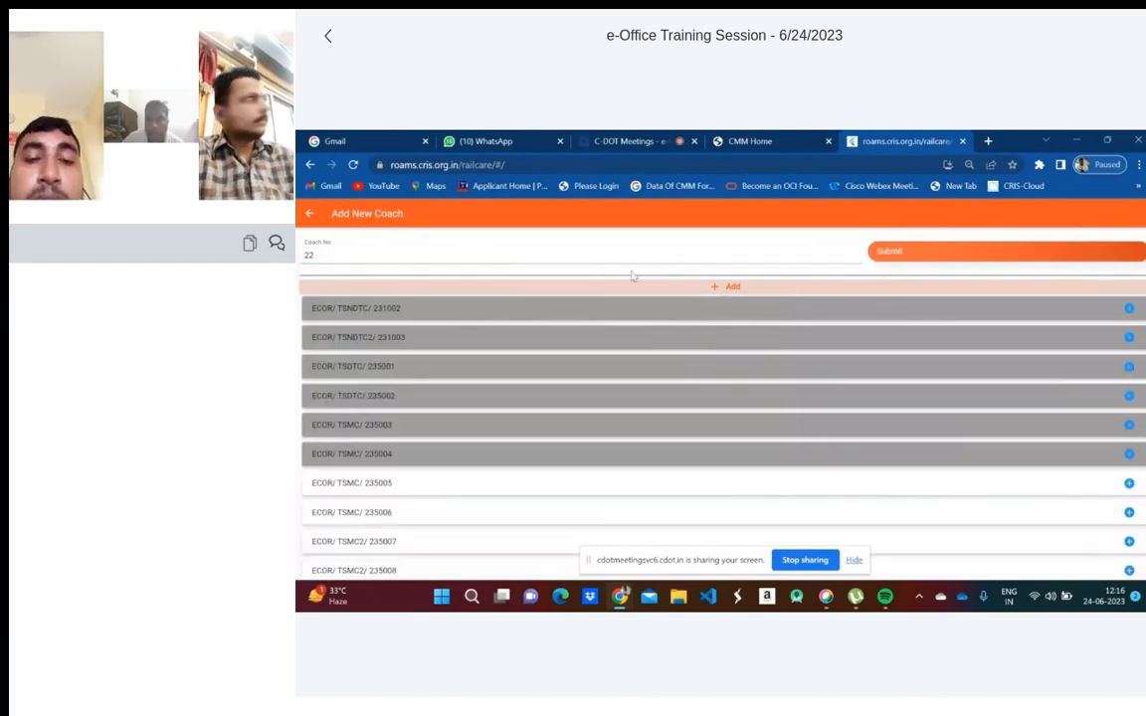
scroll(586, 482, down, 10)
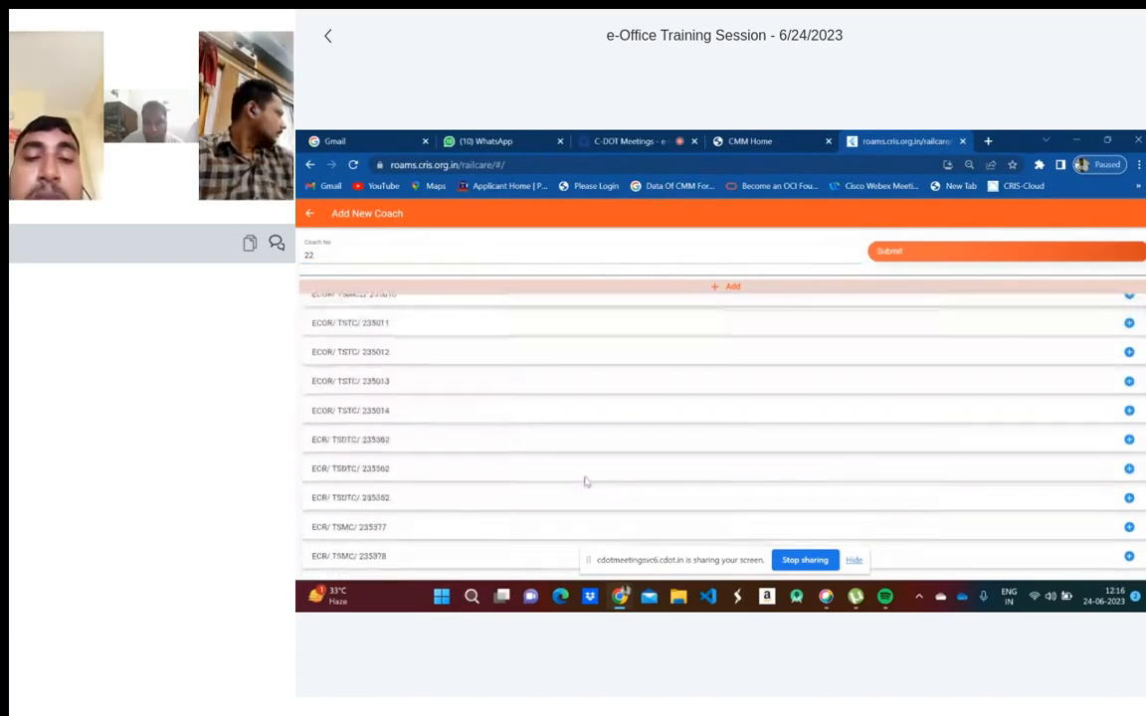
scroll(586, 482, down, 15)
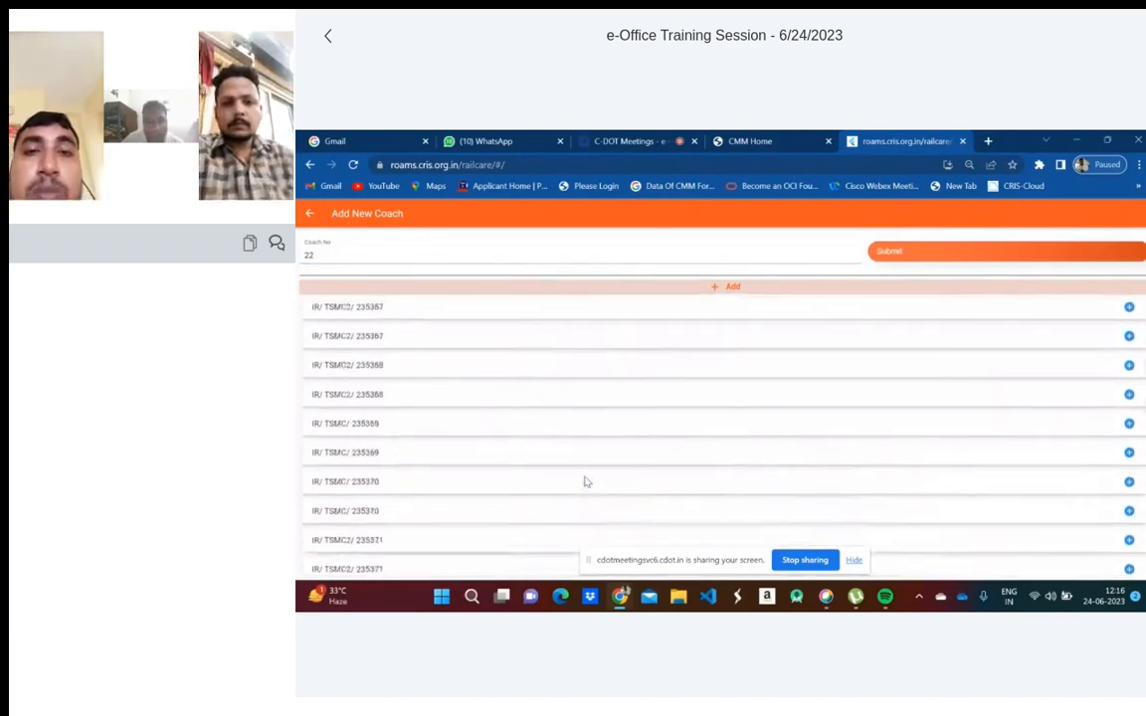
scroll(586, 481, down, 15)
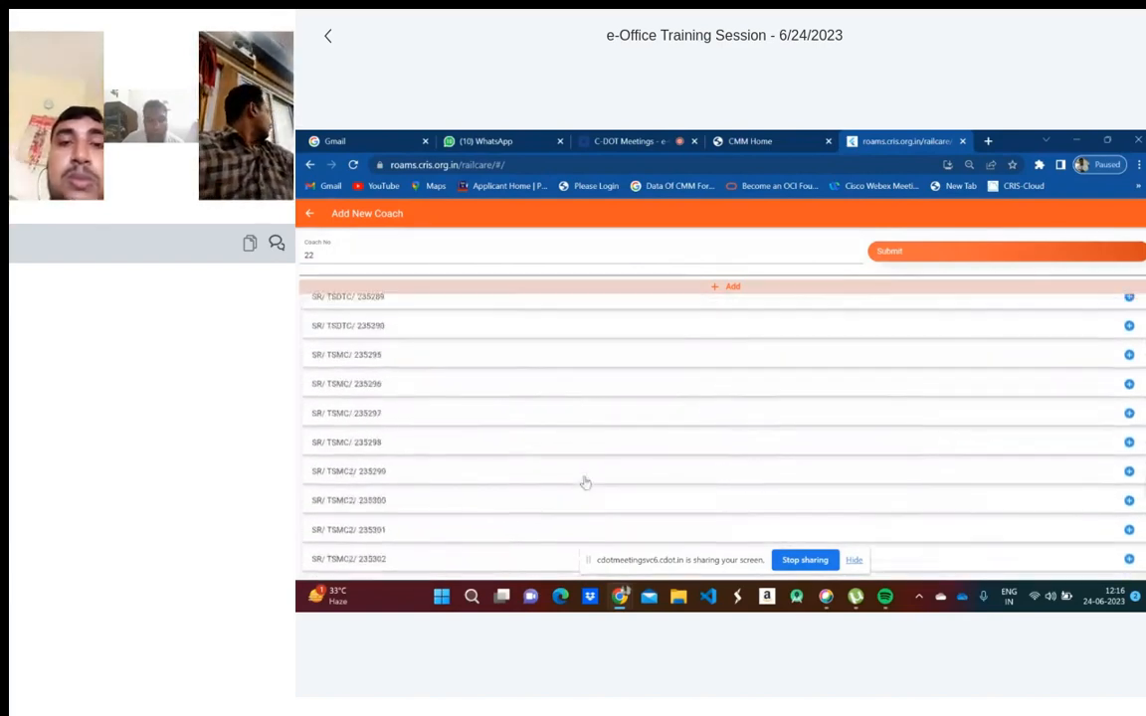
scroll(586, 481, down, 15)
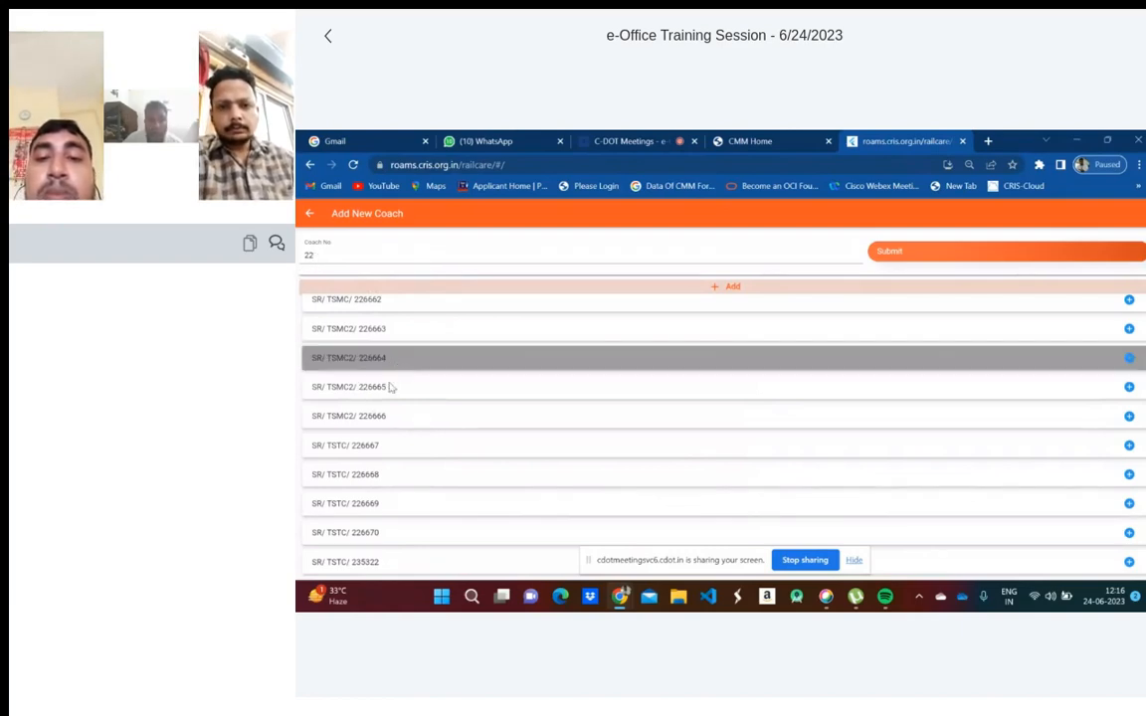
click(410, 421)
click(421, 451)
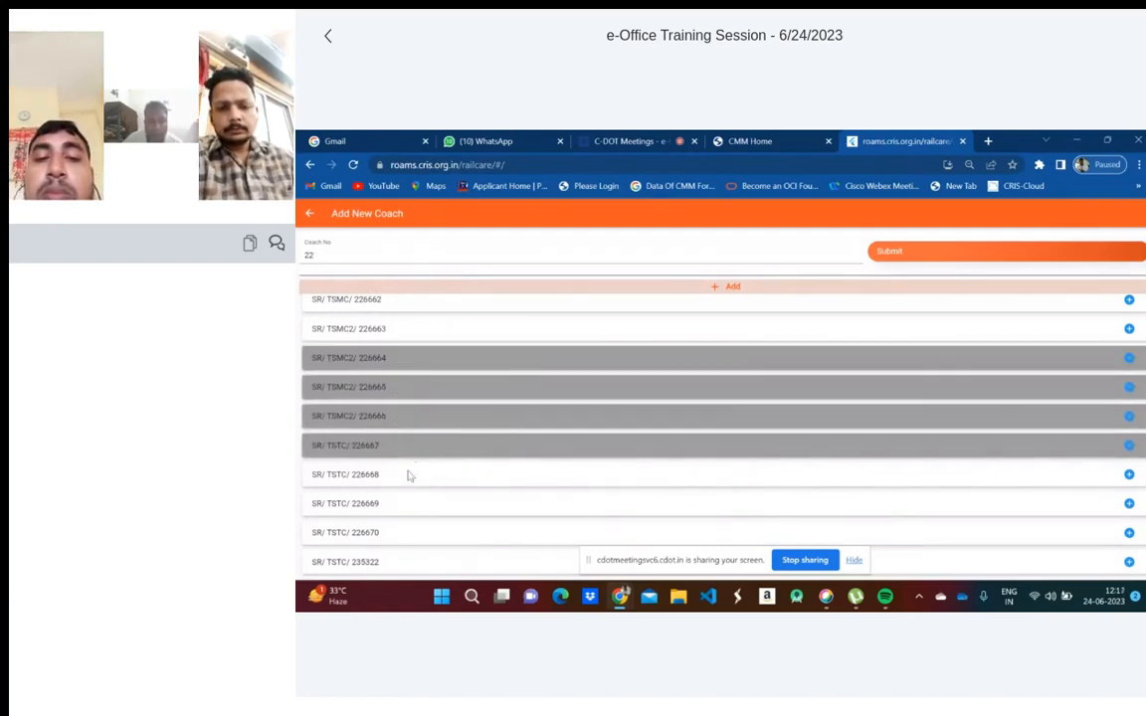
click(408, 474)
click(410, 509)
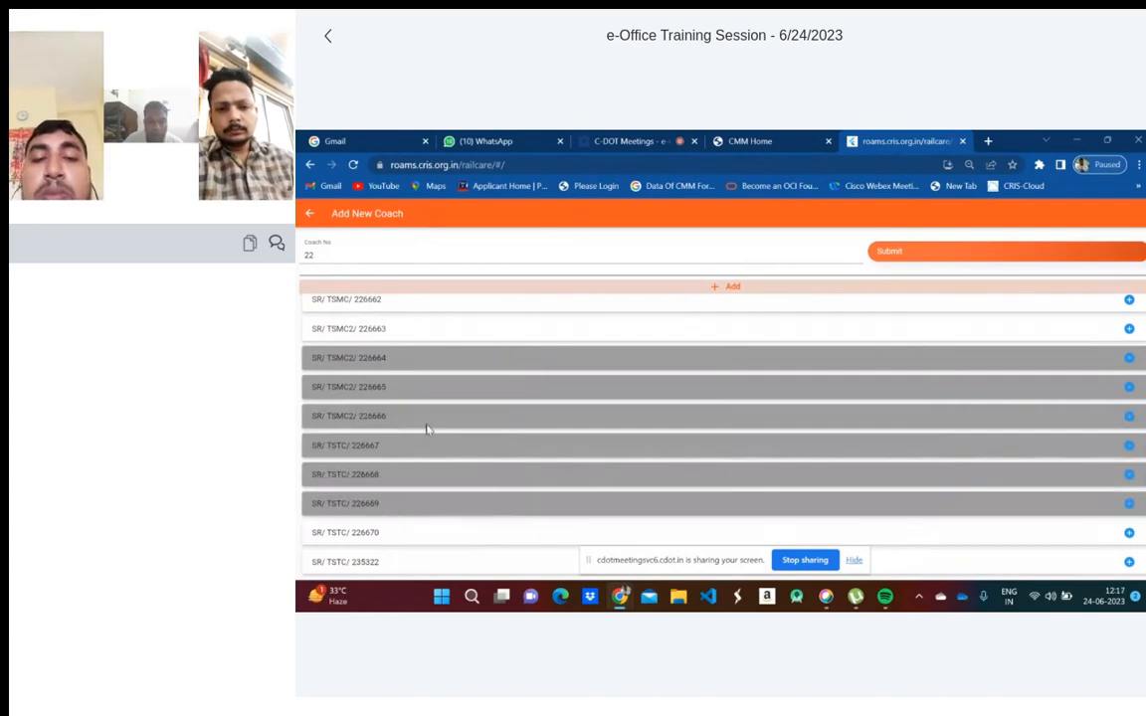
- Add the twelve selected ECOR and SR coaches to Create Rake and review all rows
click(753, 289)
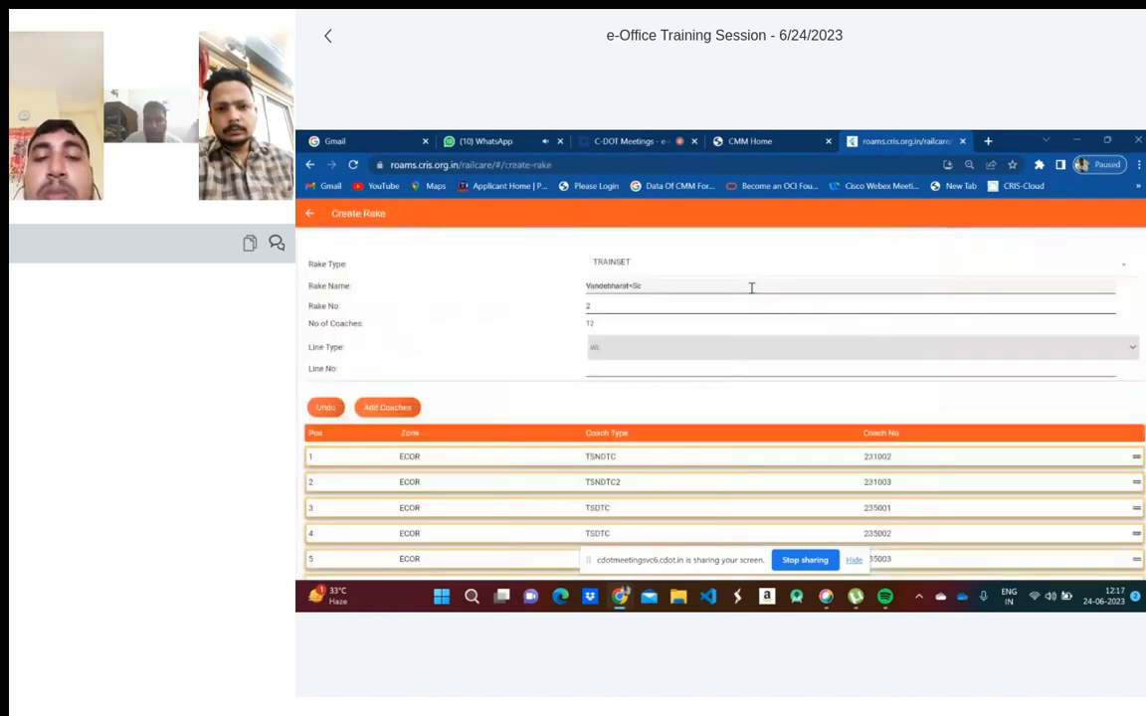
scroll(682, 398, down, 3)
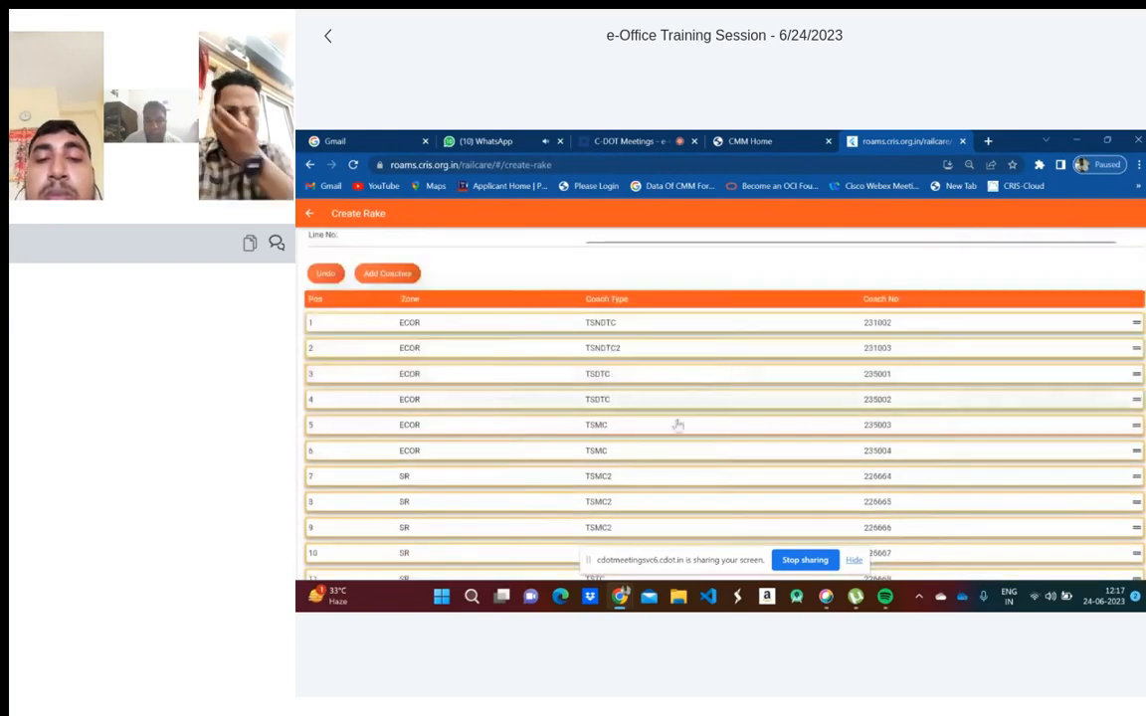
scroll(646, 412, up, 3)
scroll(611, 510, down, 1)
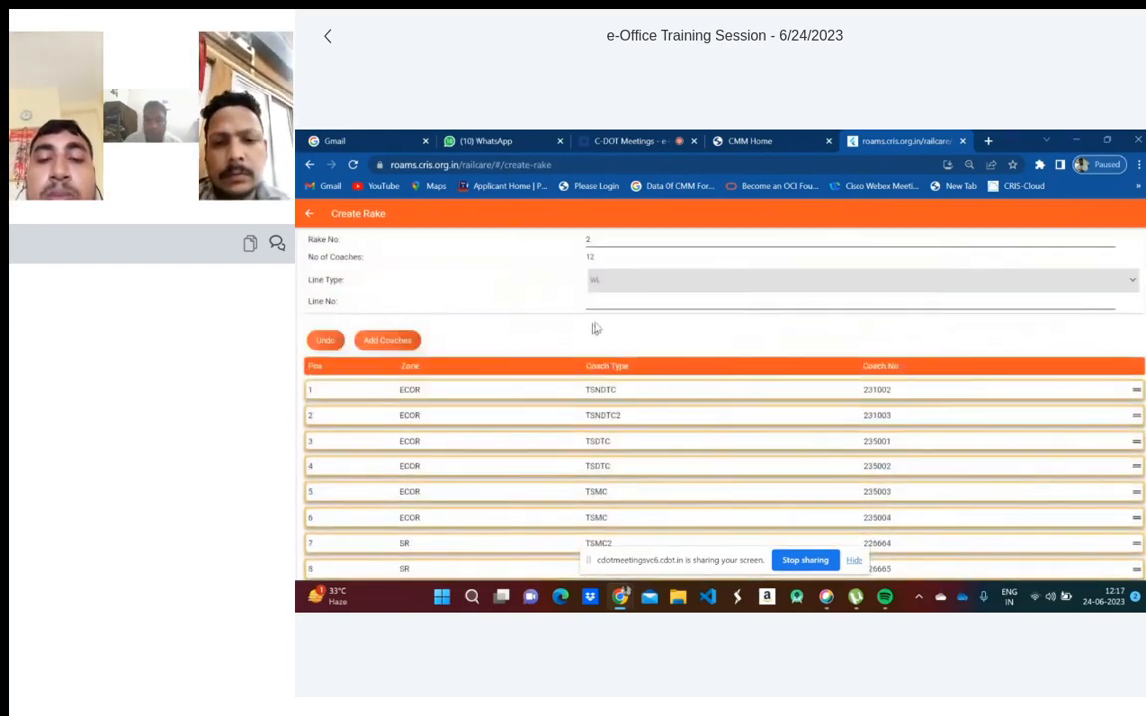
scroll(636, 426, down, 2)
scroll(639, 426, up, 3)
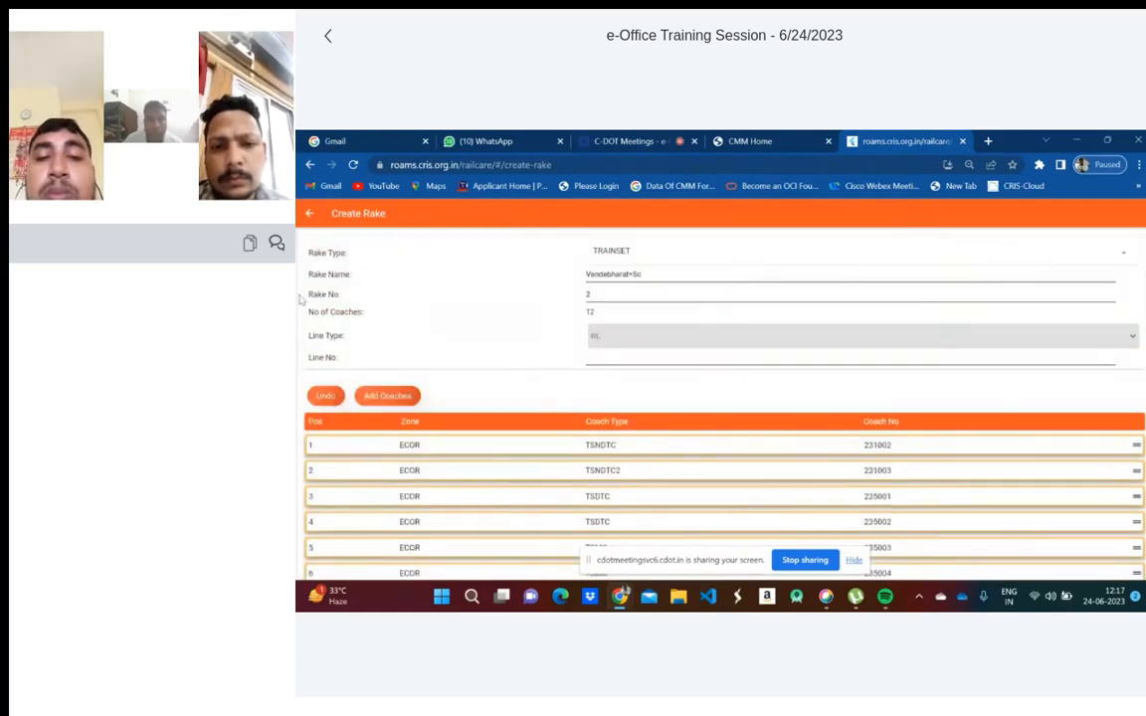
scroll(554, 426, down, 3)
scroll(796, 498, up, 3)
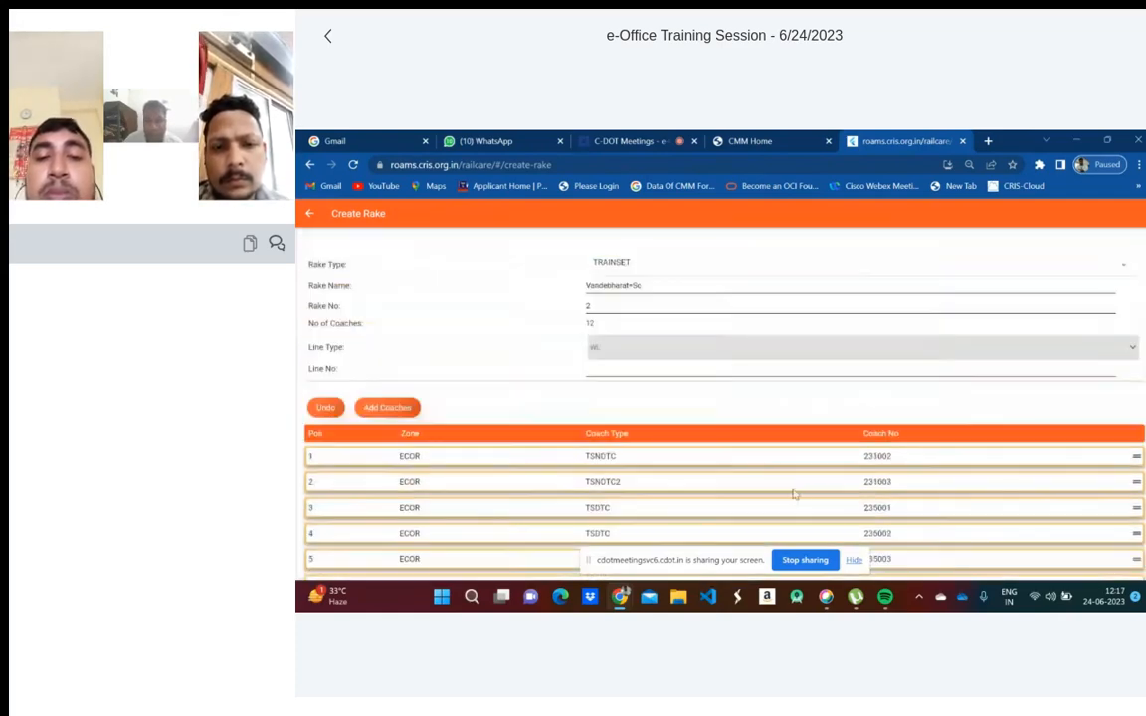
scroll(930, 410, down, 1)
scroll(930, 410, down, 2)
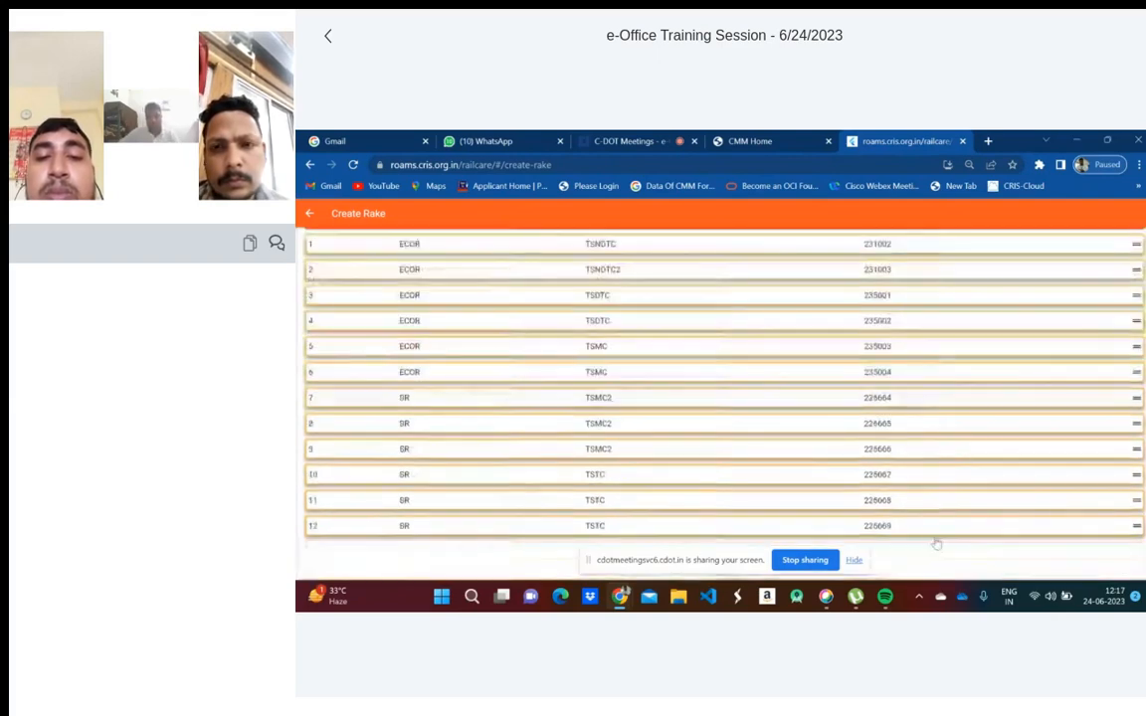
click(854, 560)
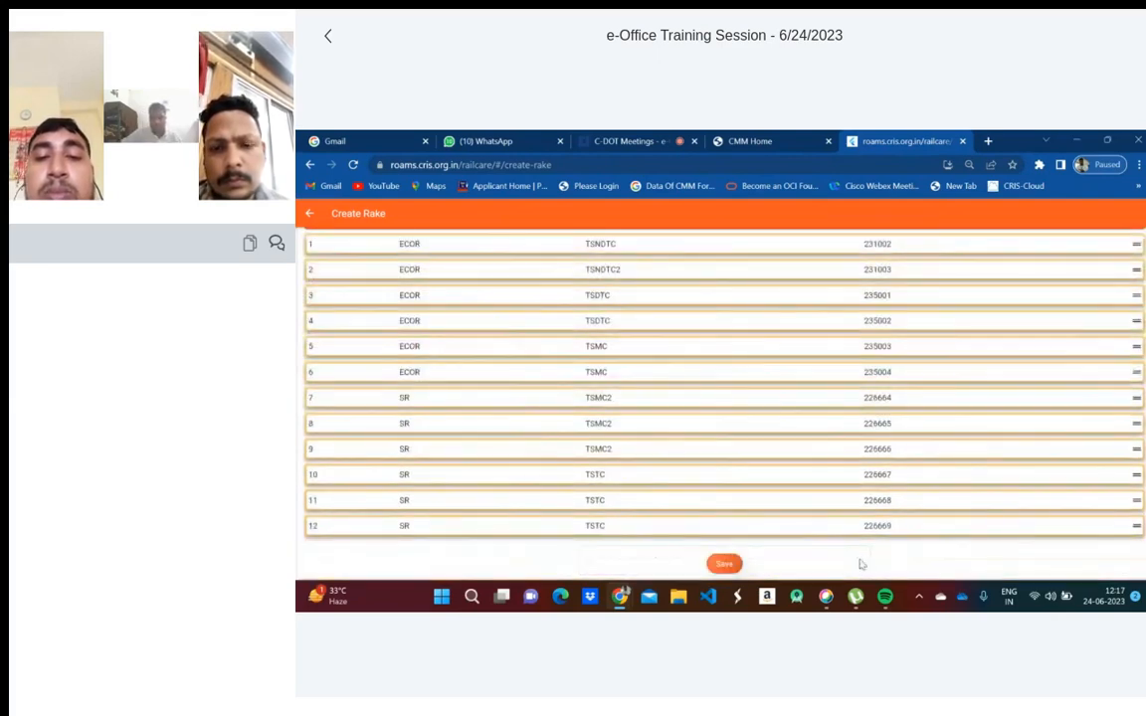
- Fill the missing Line No, save the Vandebharat-Sc rake, and return to Rake Arrival
click(725, 564)
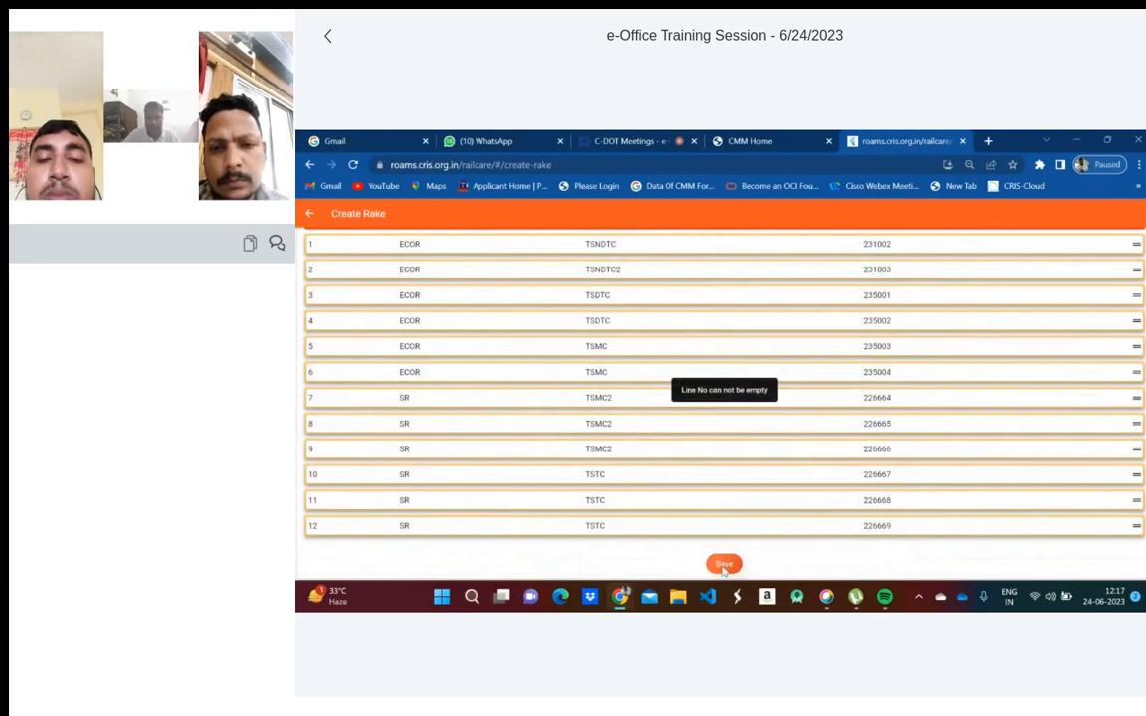
scroll(783, 476, up, 3)
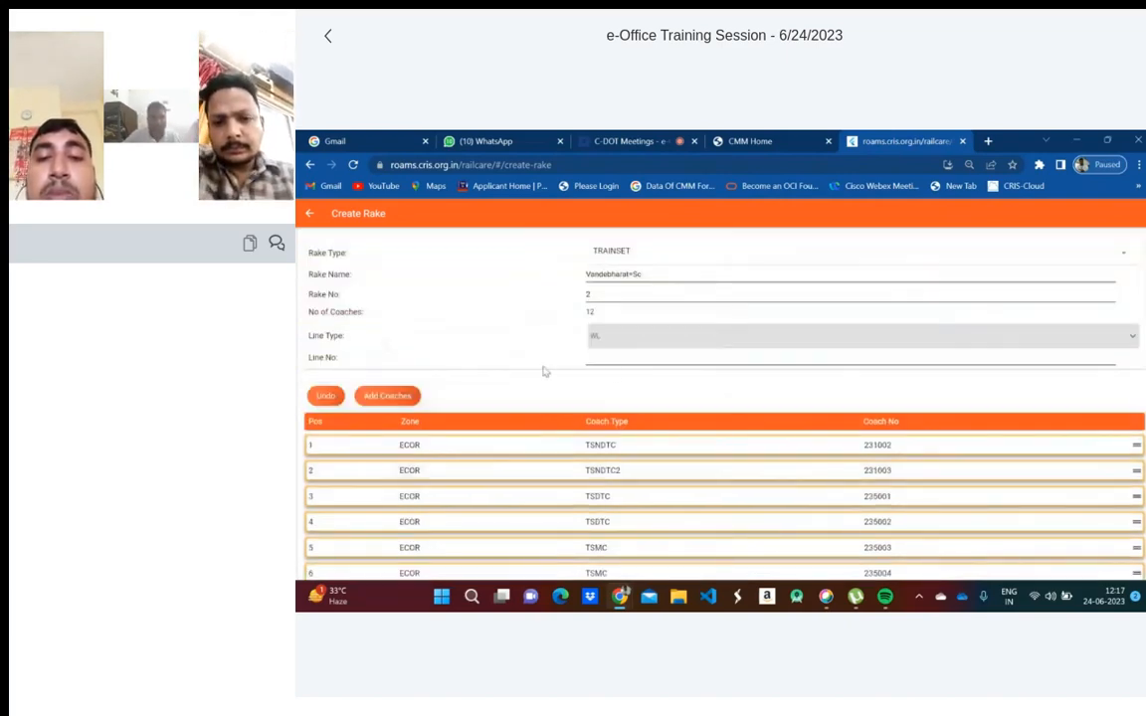
click(611, 360)
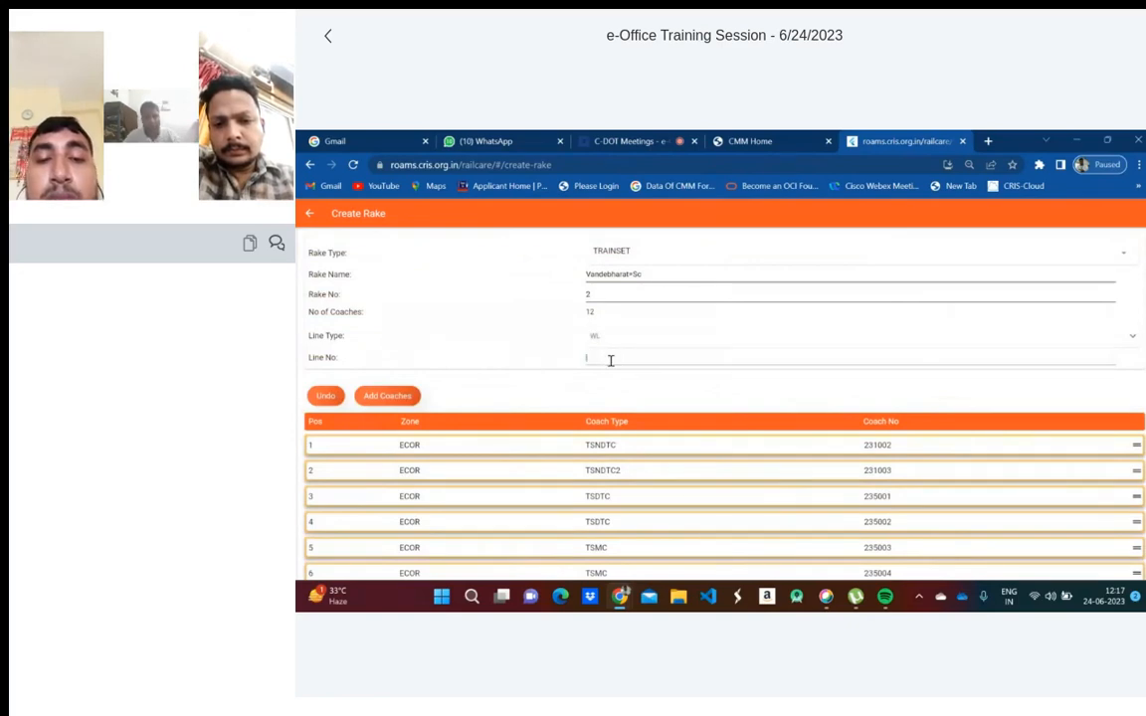
scroll(622, 390, down, 3)
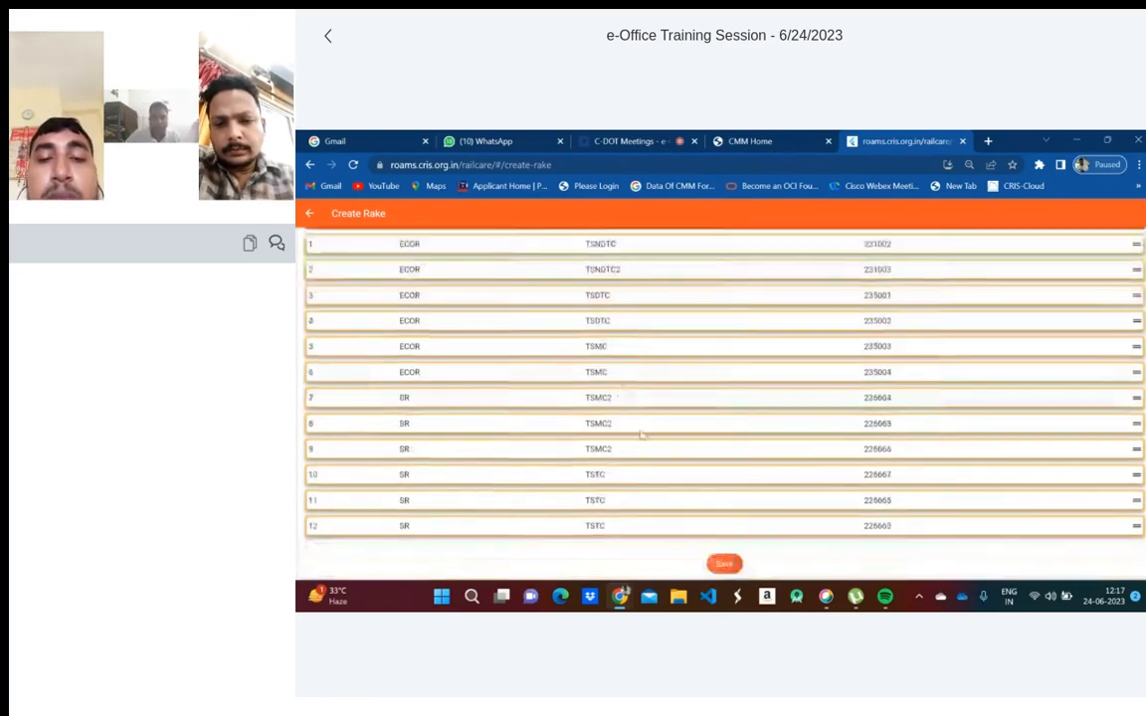
click(723, 565)
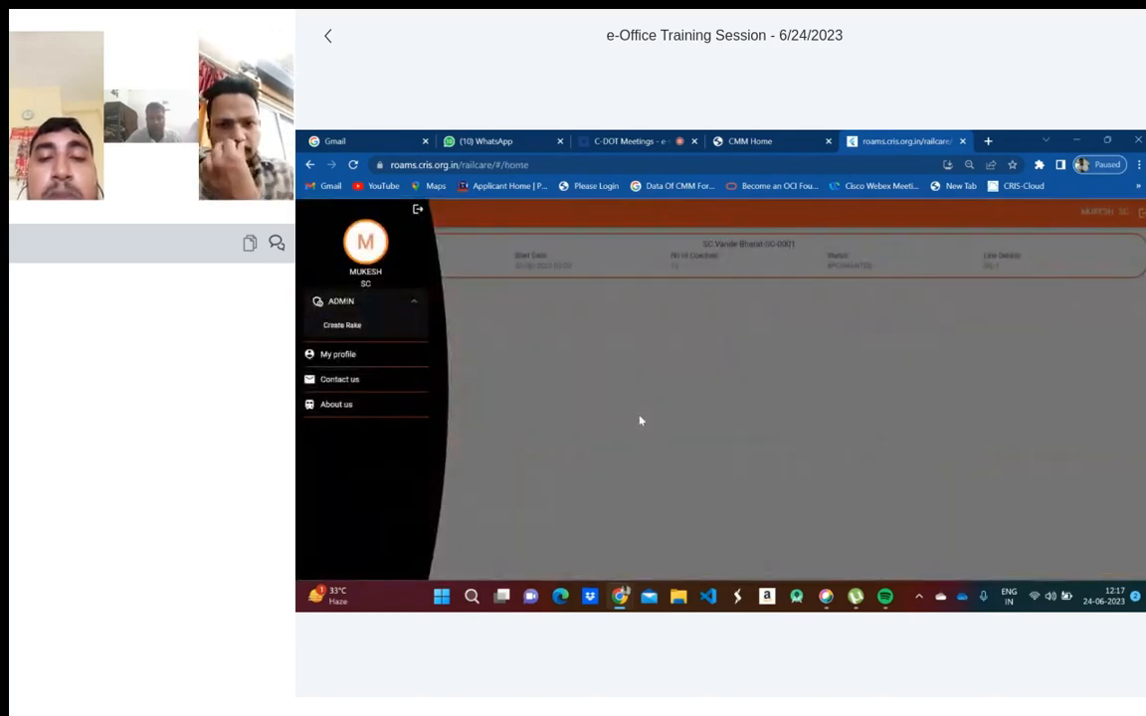
click(419, 216)
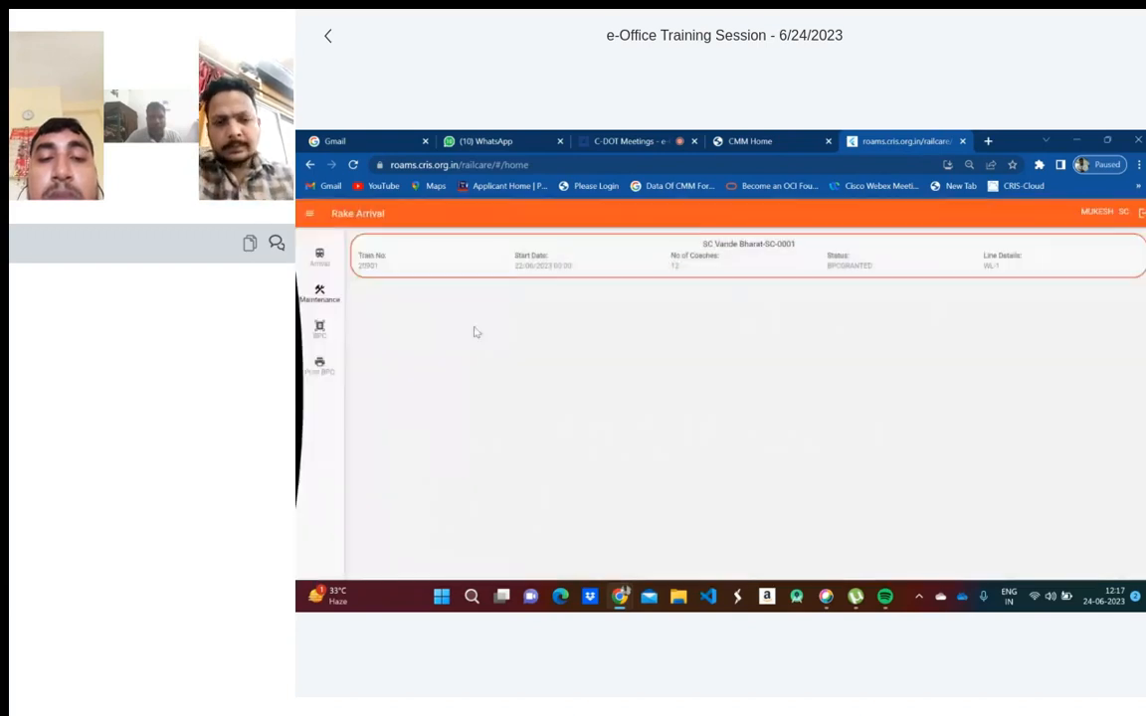
- Go from Arrival to Maintenance to list rake Vandebharat=Sc-SC-0002 with status EXAMDUE
click(324, 265)
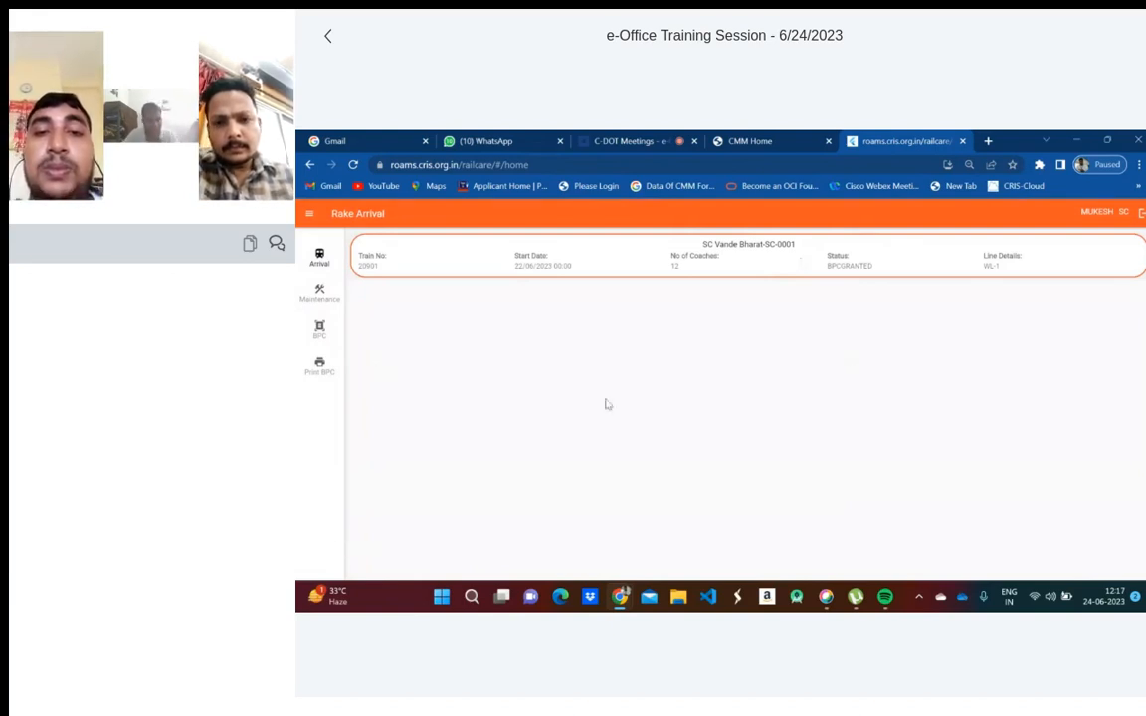
click(337, 309)
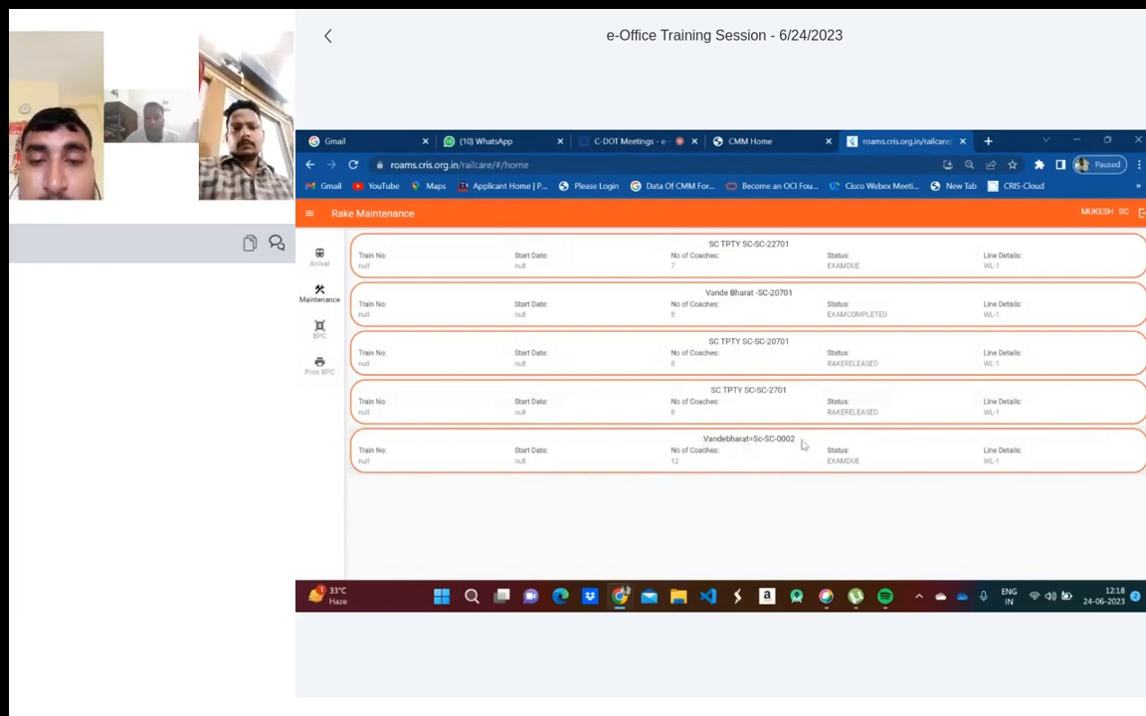
- Open the Vandebharat=Sc-SC-0002 card to show its Rake Examination timeline at PLACEMENT
click(751, 453)
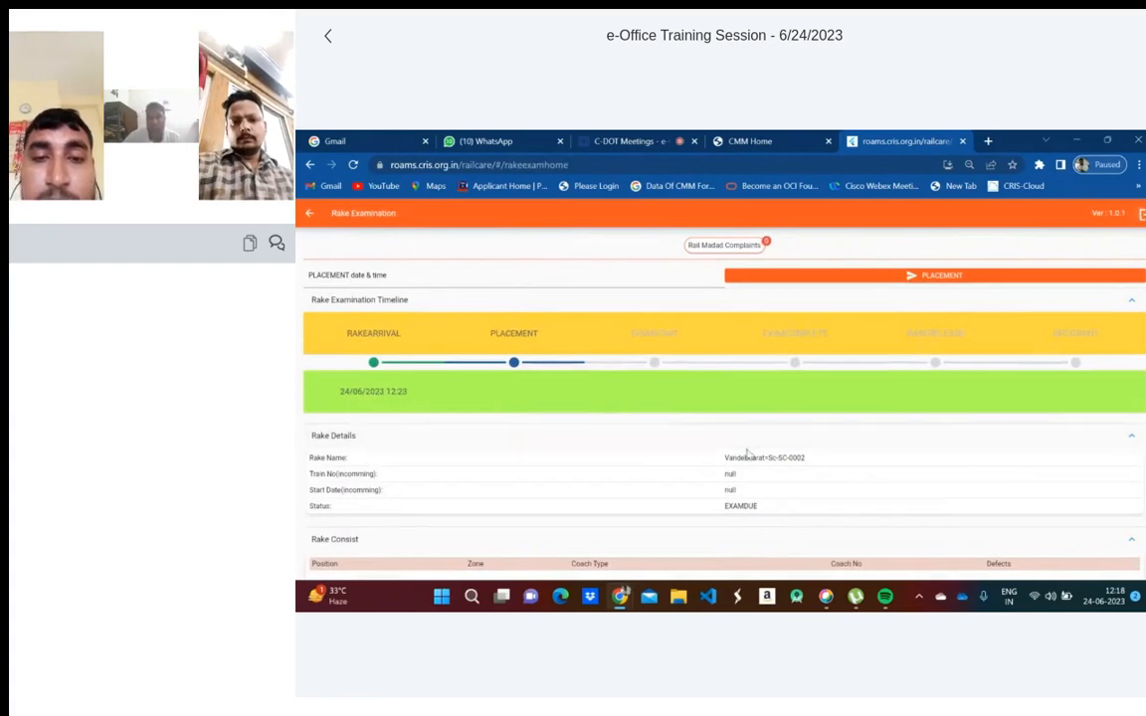
scroll(693, 443, down, 5)
scroll(694, 443, up, 5)
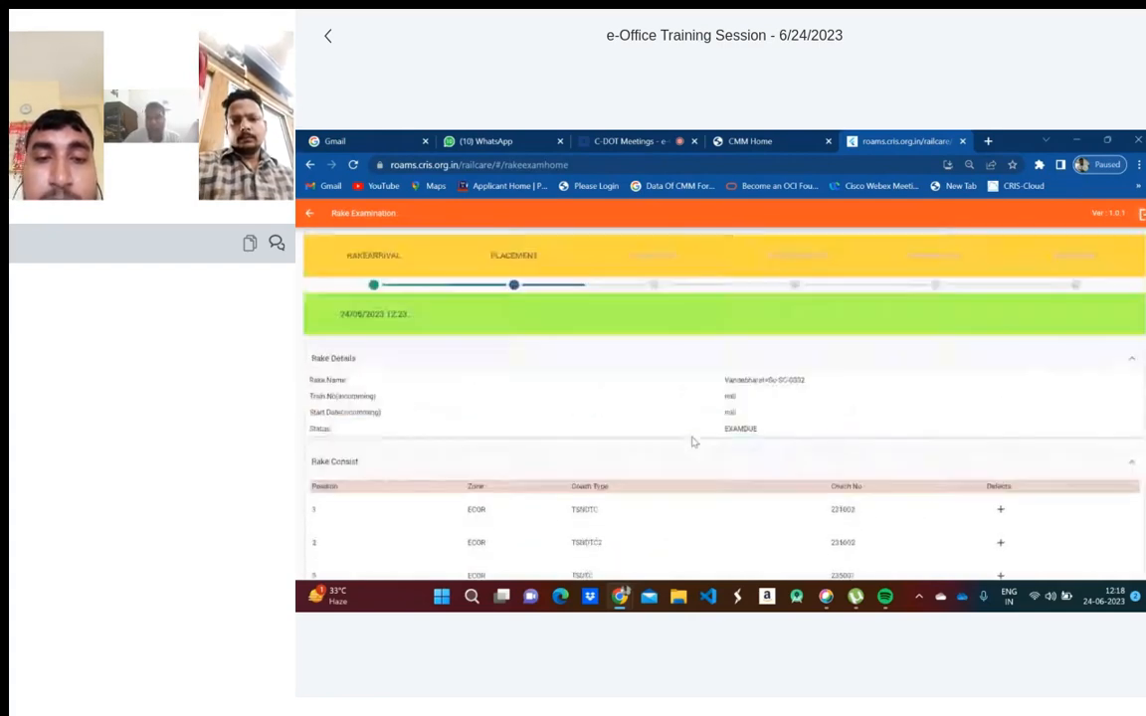
click(309, 214)
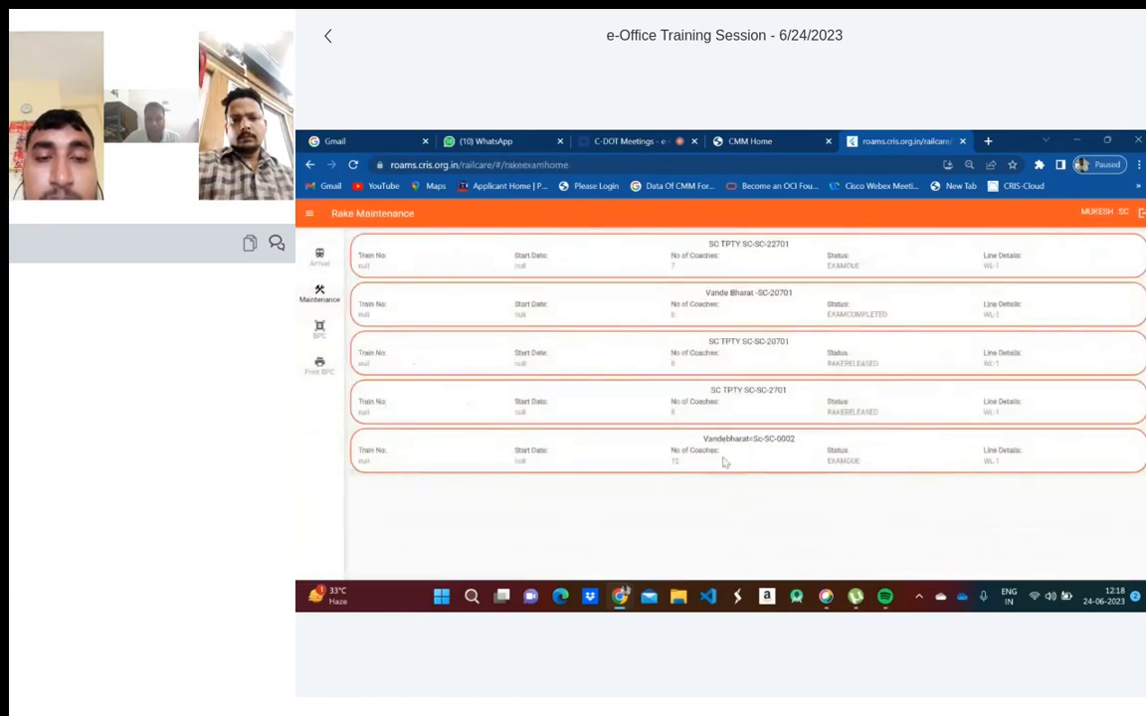
click(725, 460)
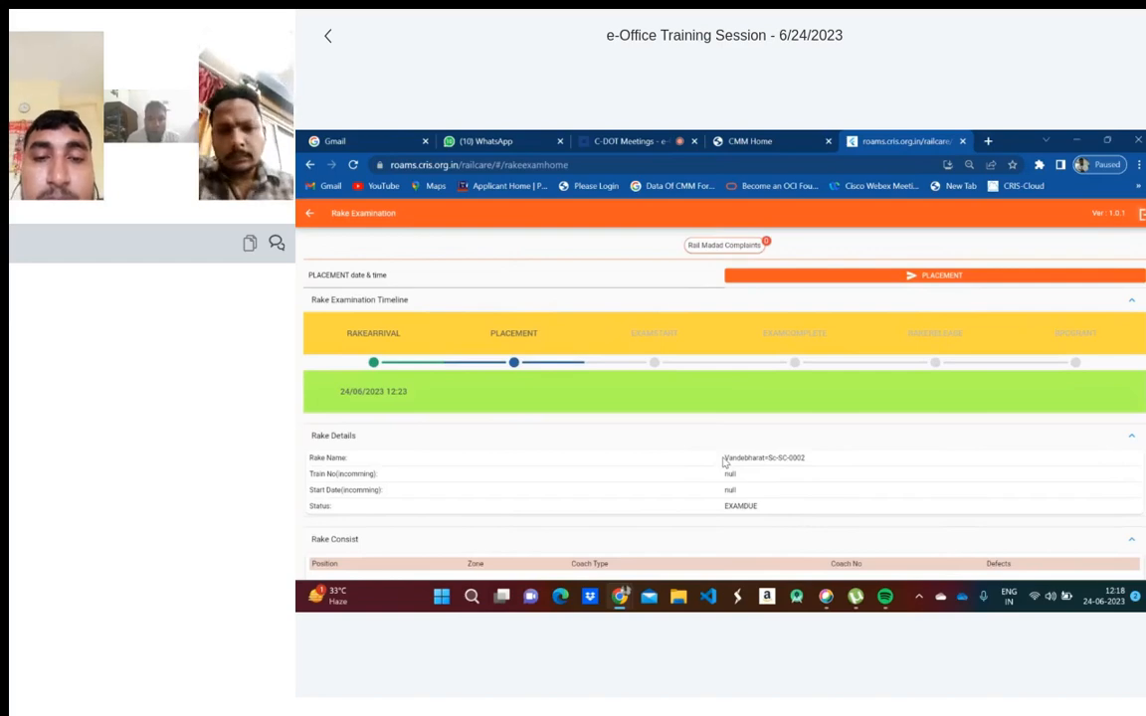
click(309, 214)
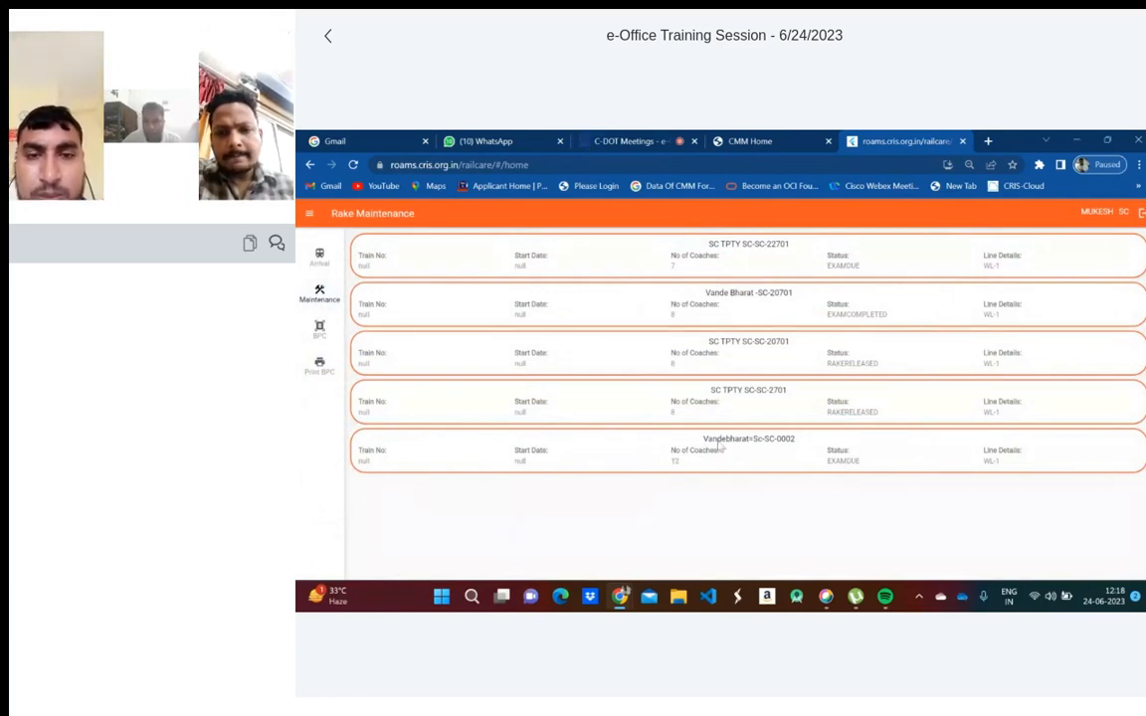
click(720, 453)
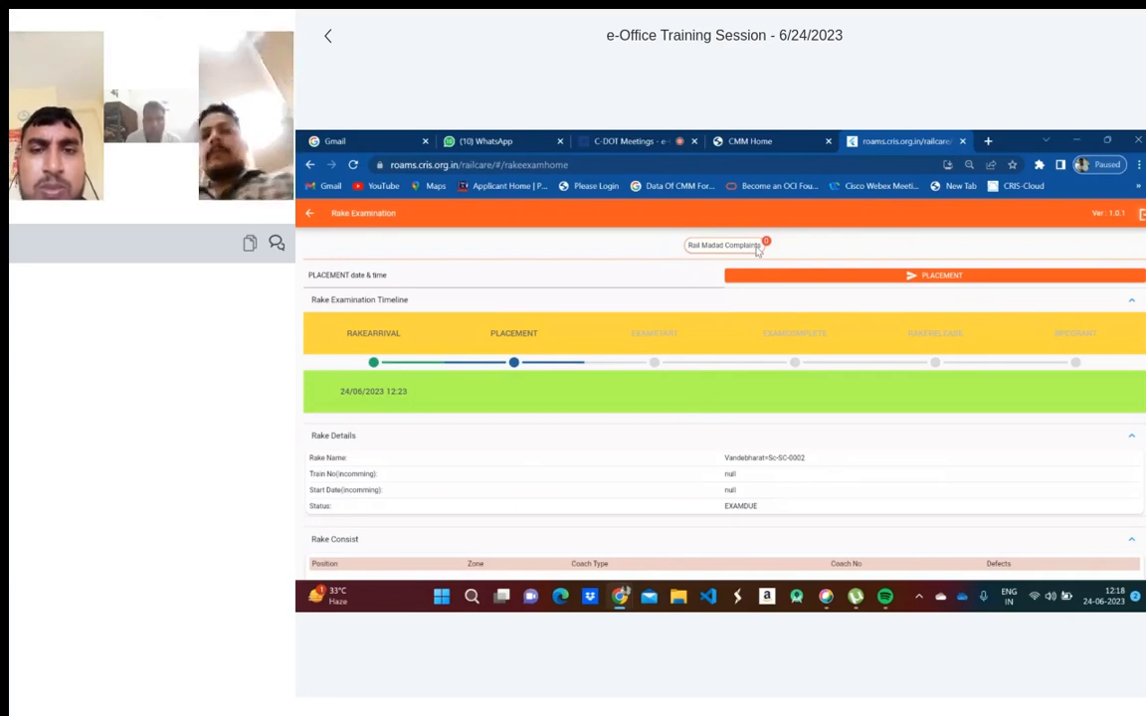
scroll(729, 418, down, 3)
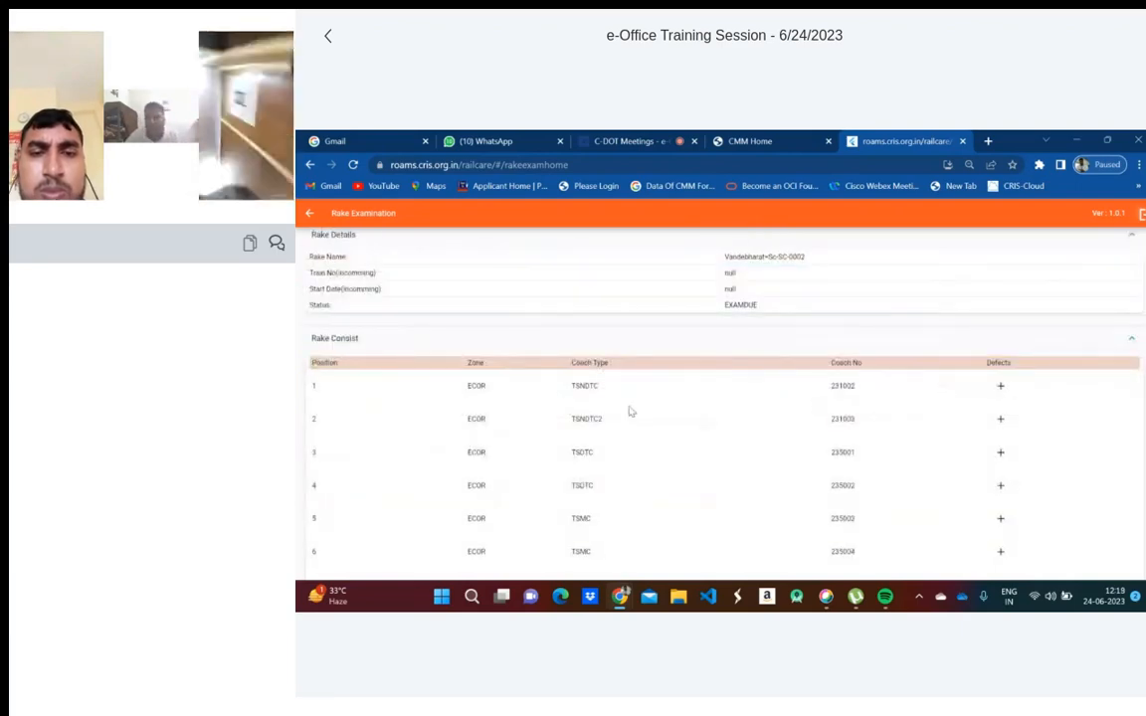
scroll(625, 415, up, 3)
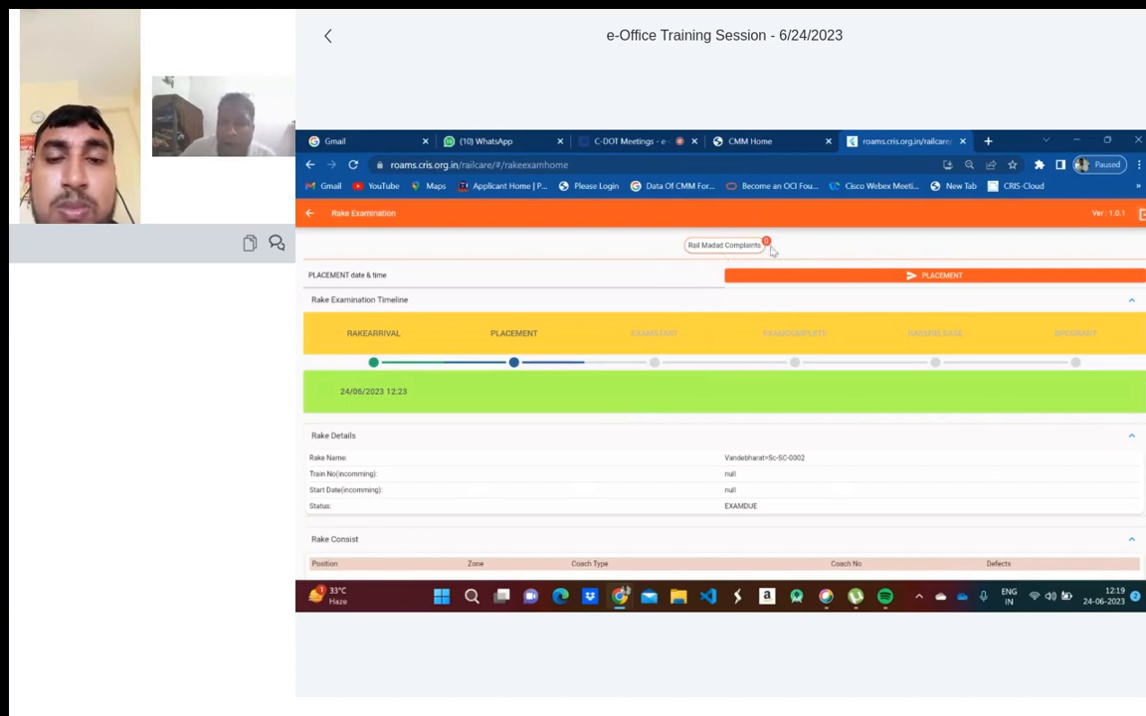
scroll(767, 249, down, 1)
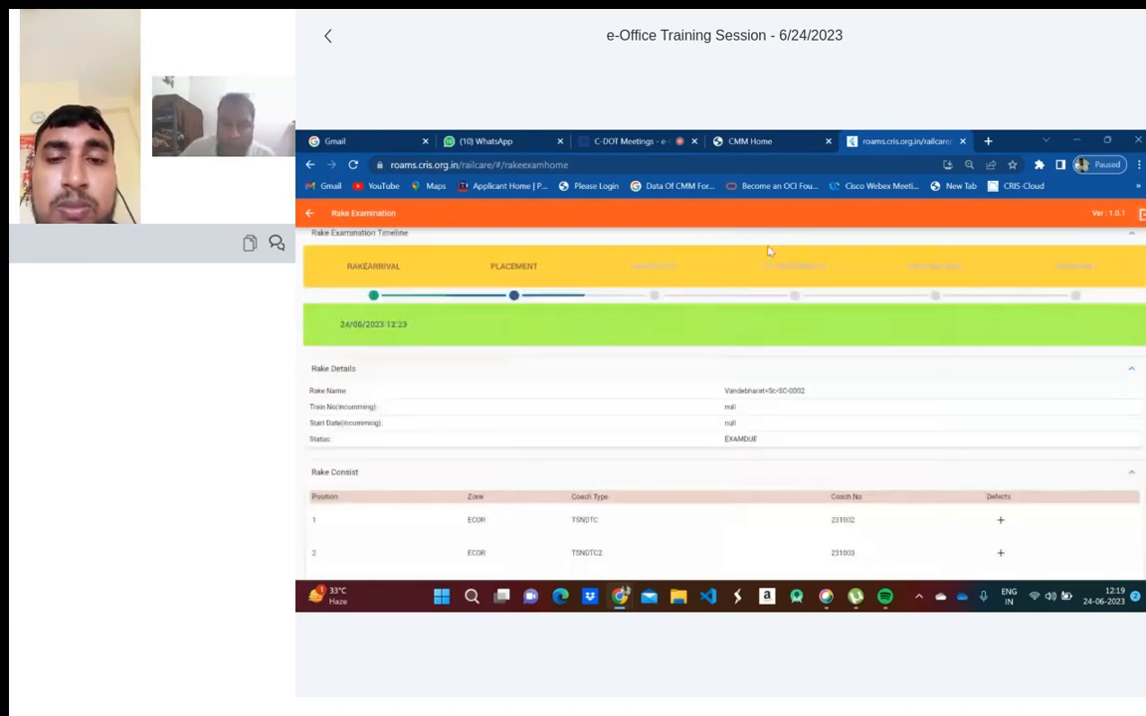
scroll(756, 453, down, 2)
scroll(651, 396, down, 2)
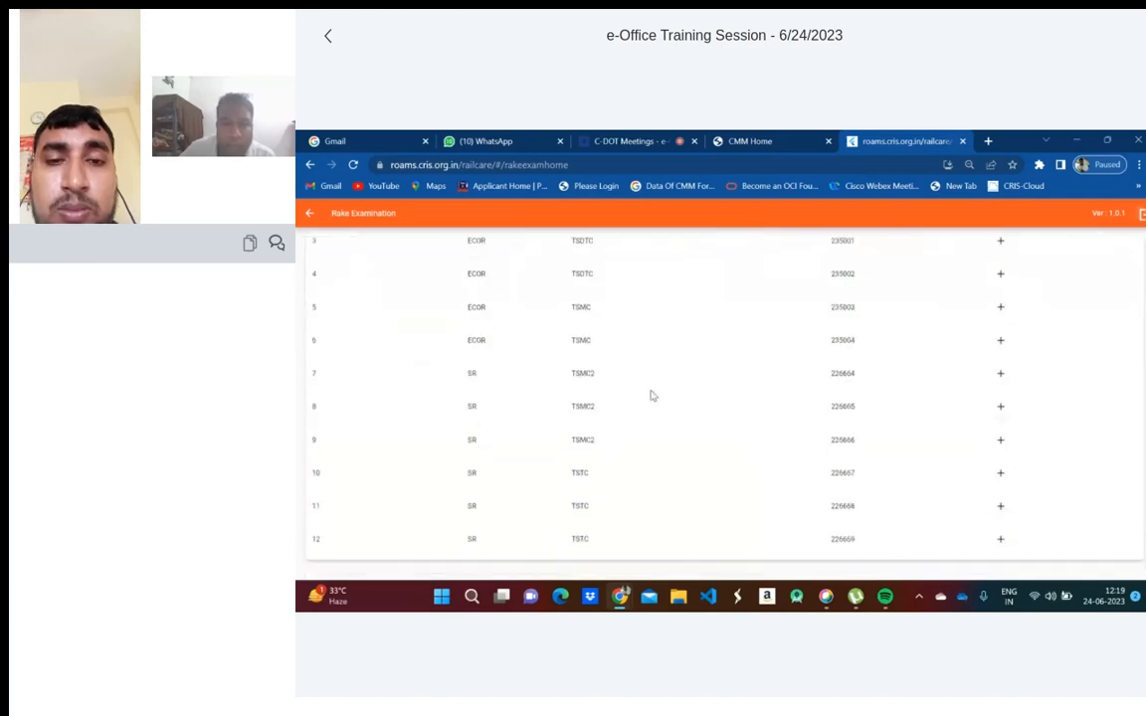
scroll(662, 413, up, 5)
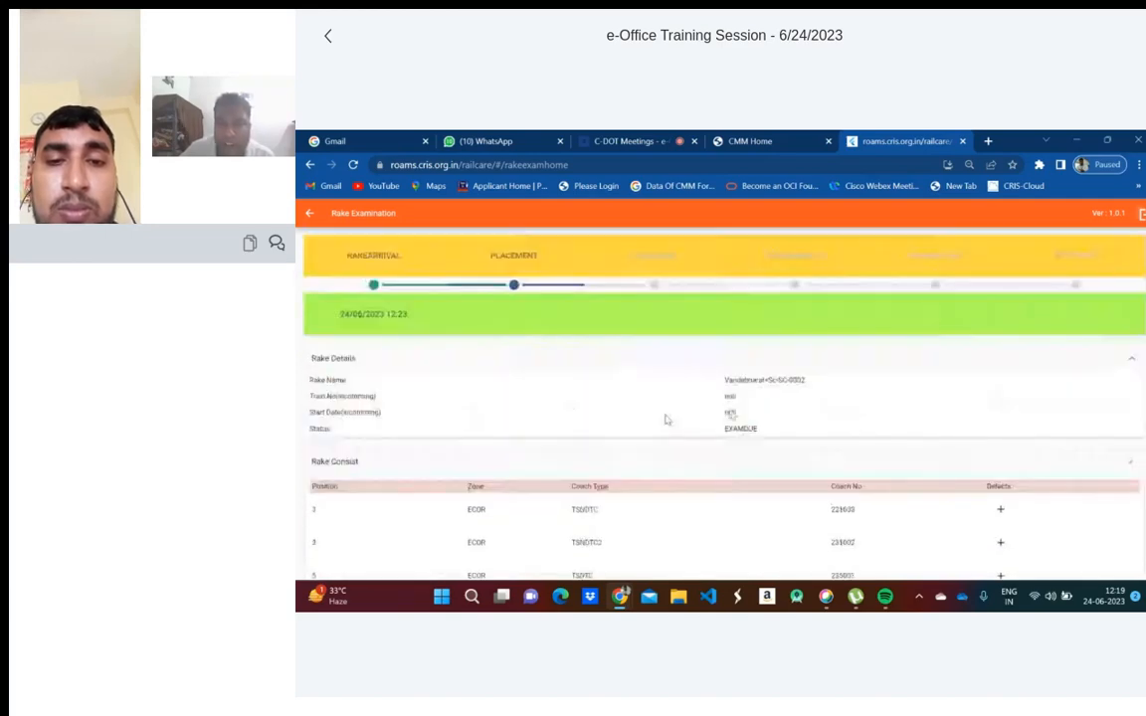
scroll(715, 524, down, 5)
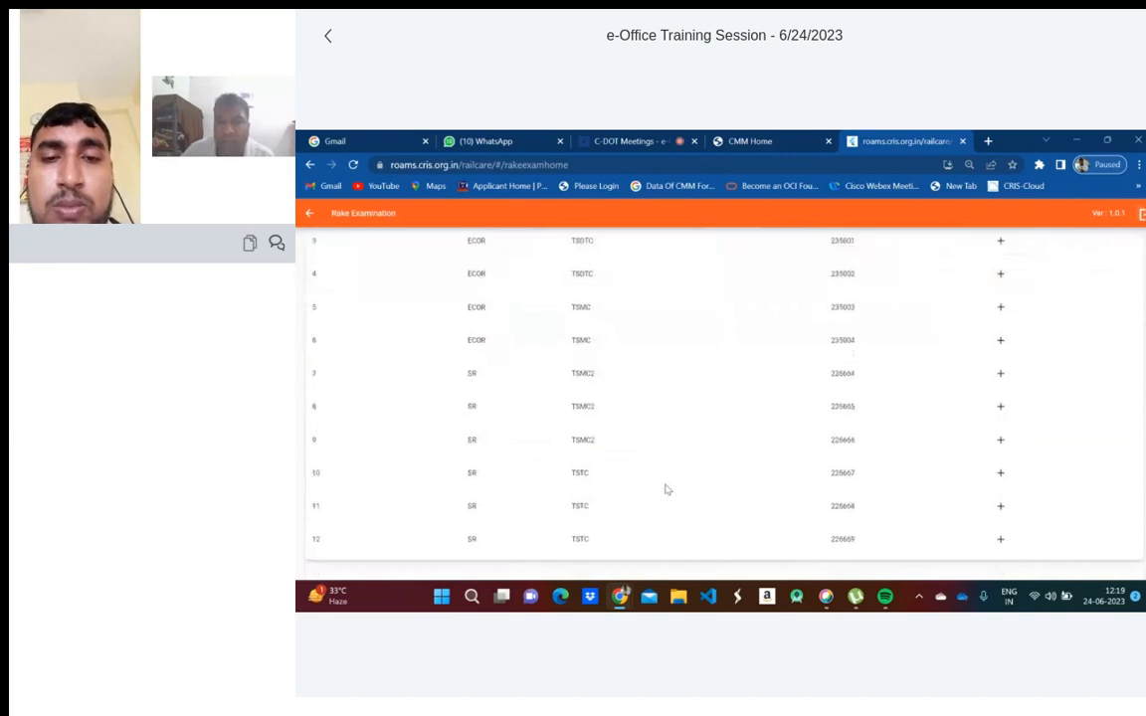
scroll(666, 487, up, 5)
scroll(714, 309, up, 1)
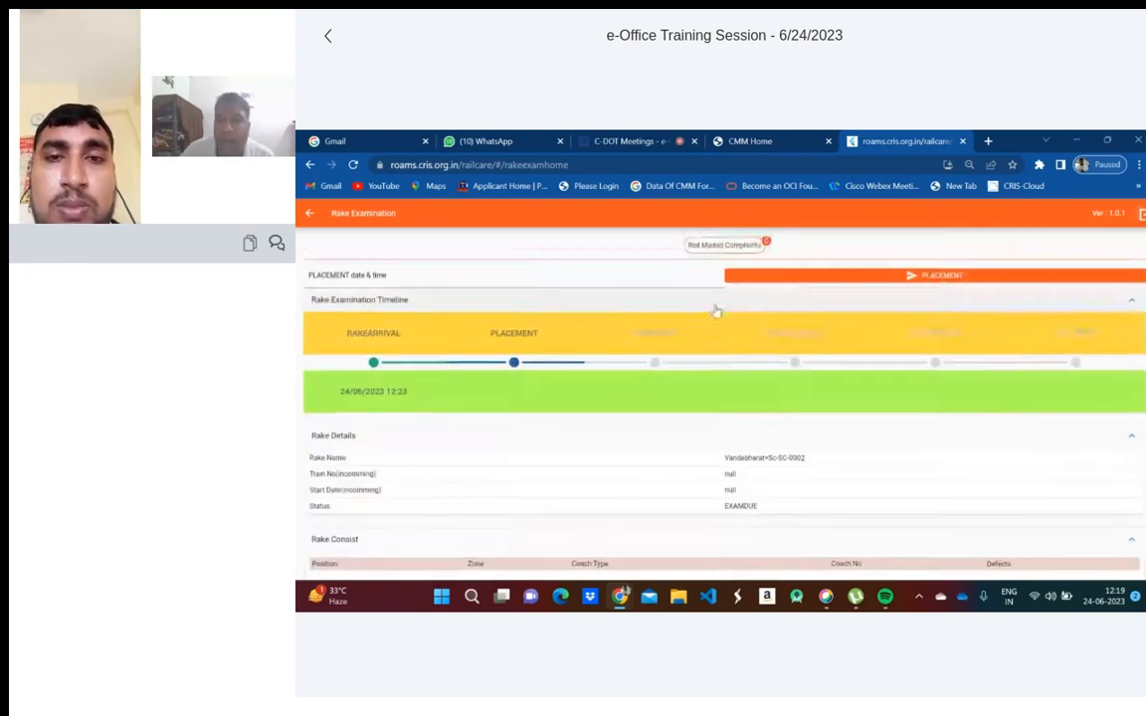
scroll(793, 558, down, 1)
scroll(793, 558, down, 5)
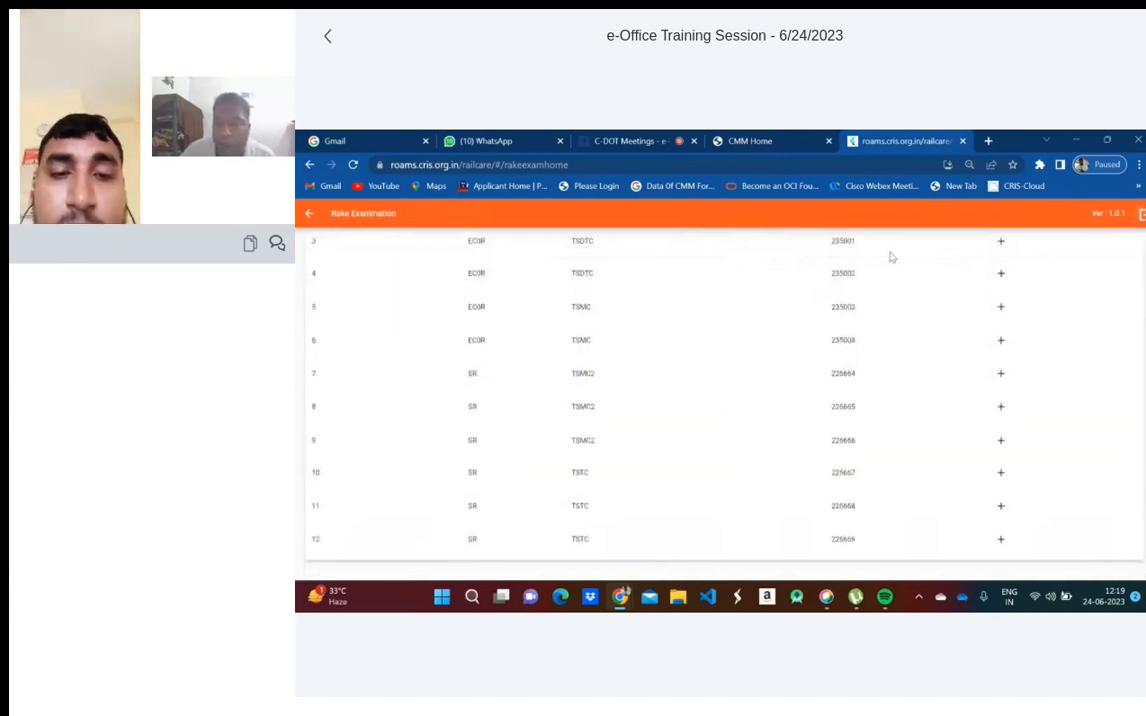
scroll(675, 418, up, 3)
scroll(677, 420, up, 4)
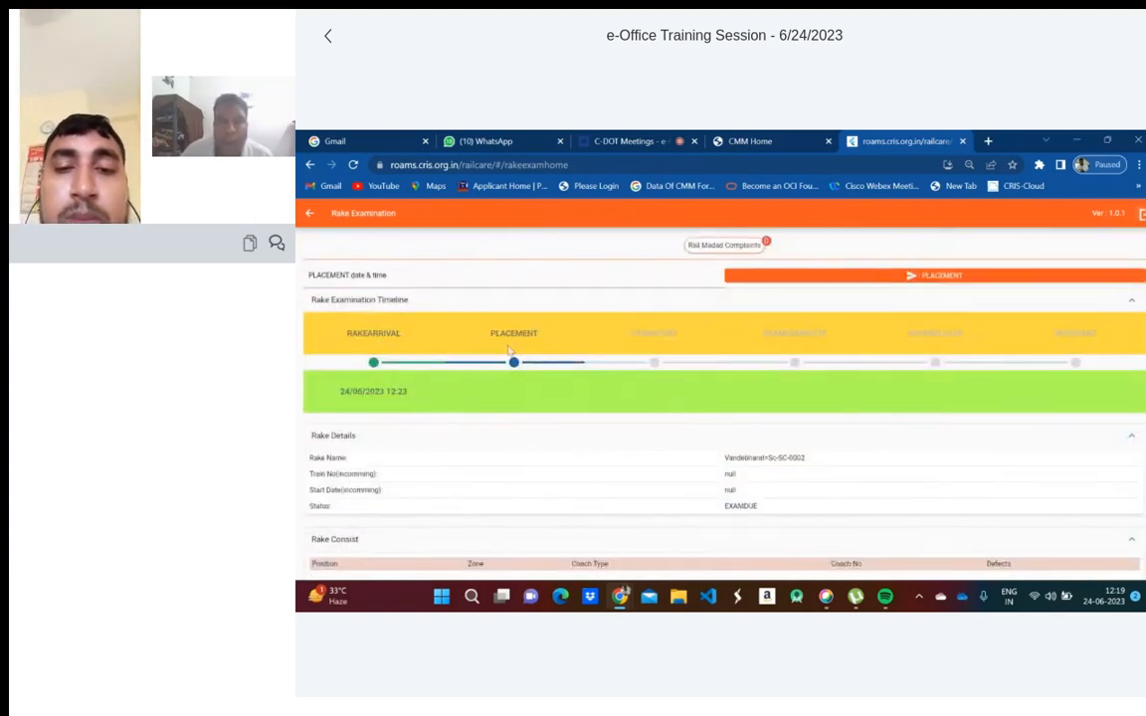
- Set the placement date and time to 24/06/2023 08:19
click(361, 283)
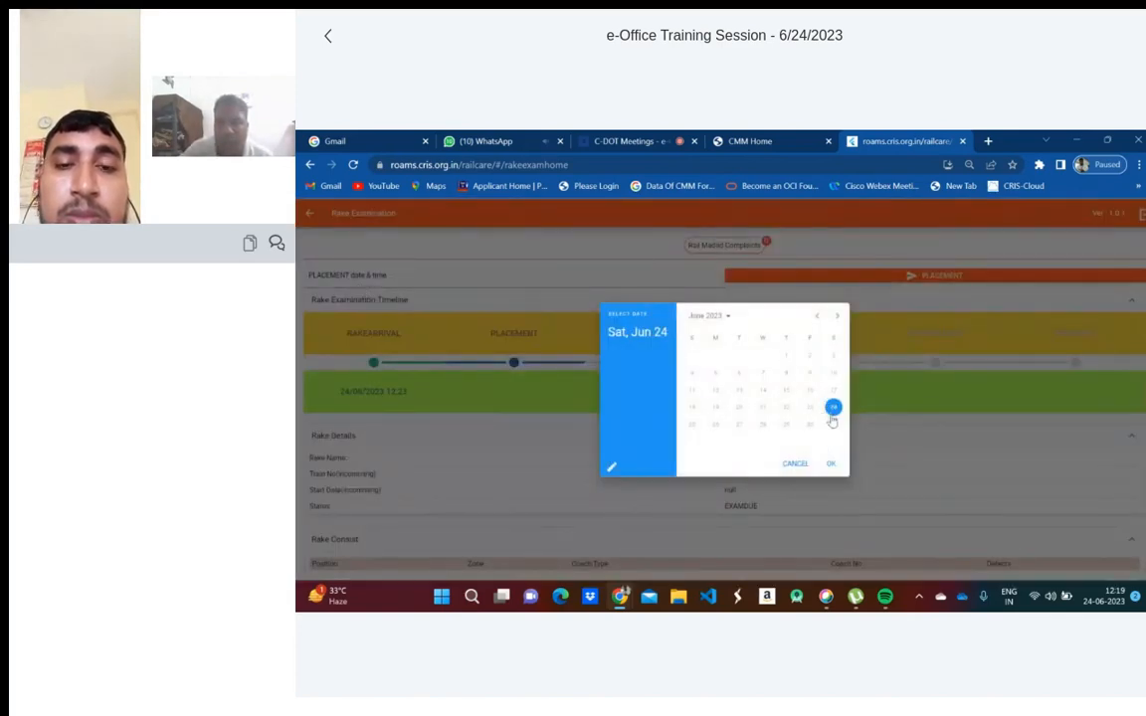
click(831, 463)
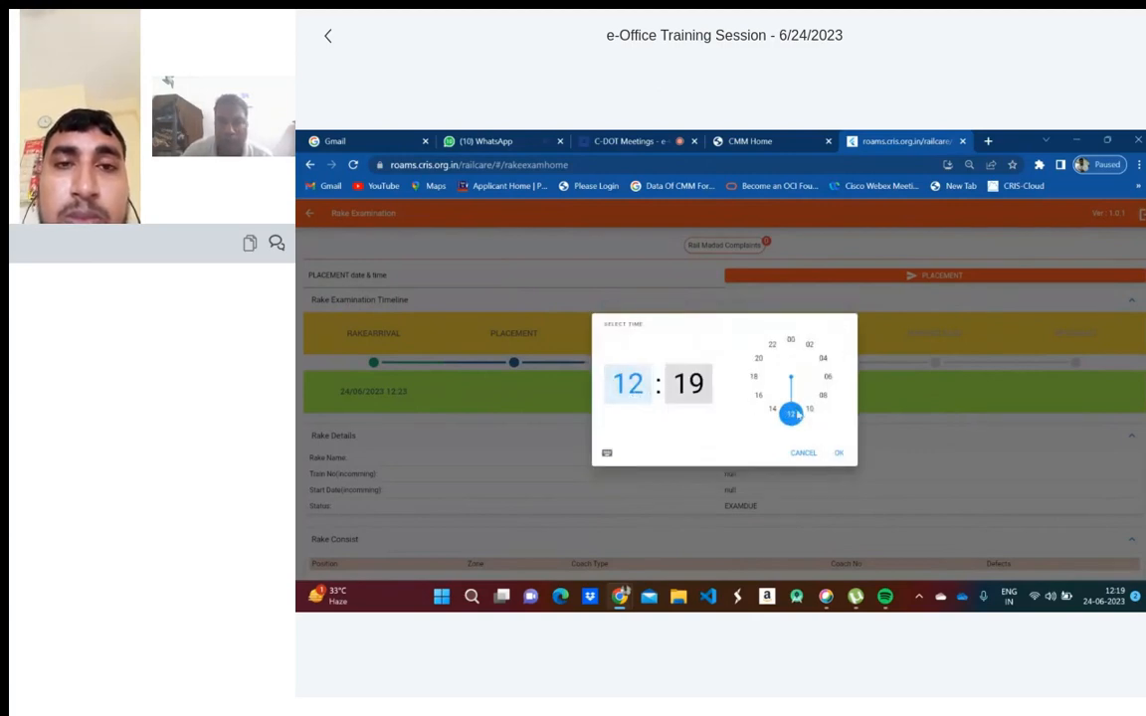
click(822, 395)
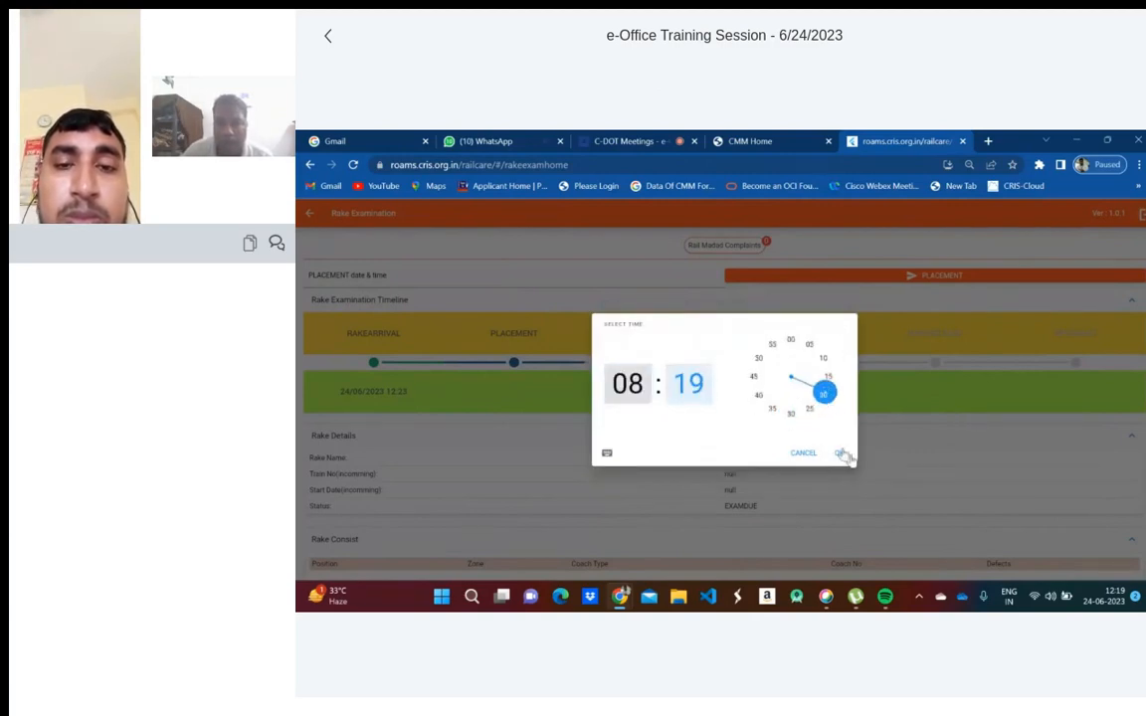
click(839, 453)
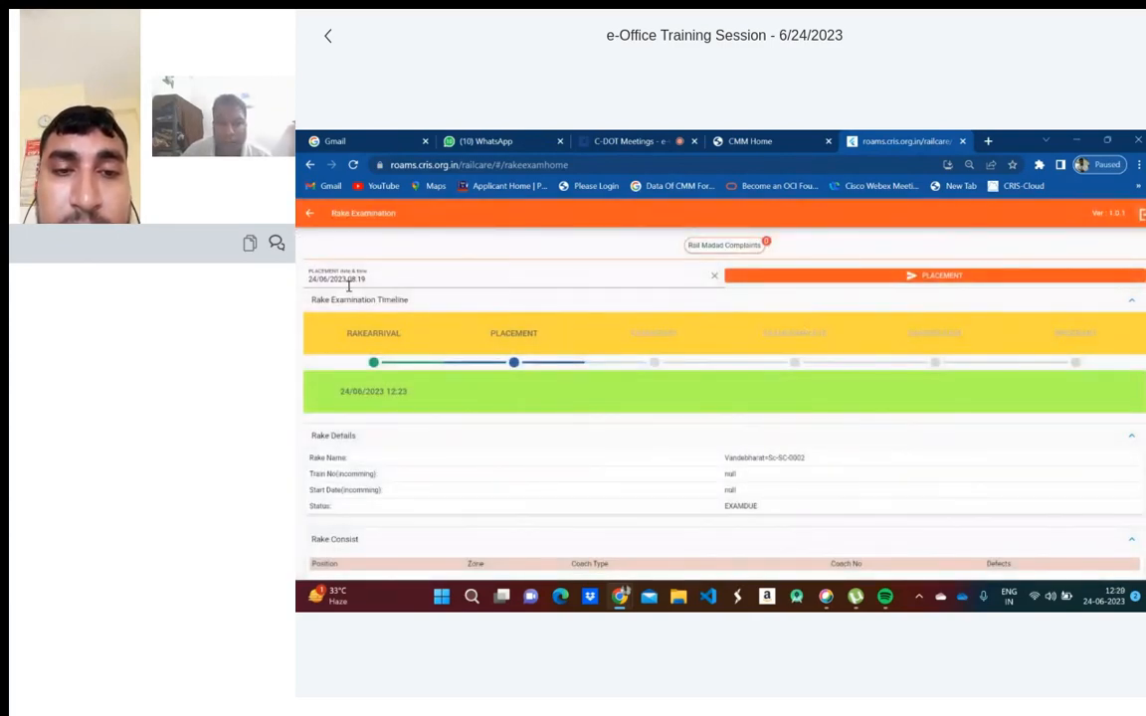
- Try recording the PLACEMENT event, which is rejected as earlier than the last event
click(925, 277)
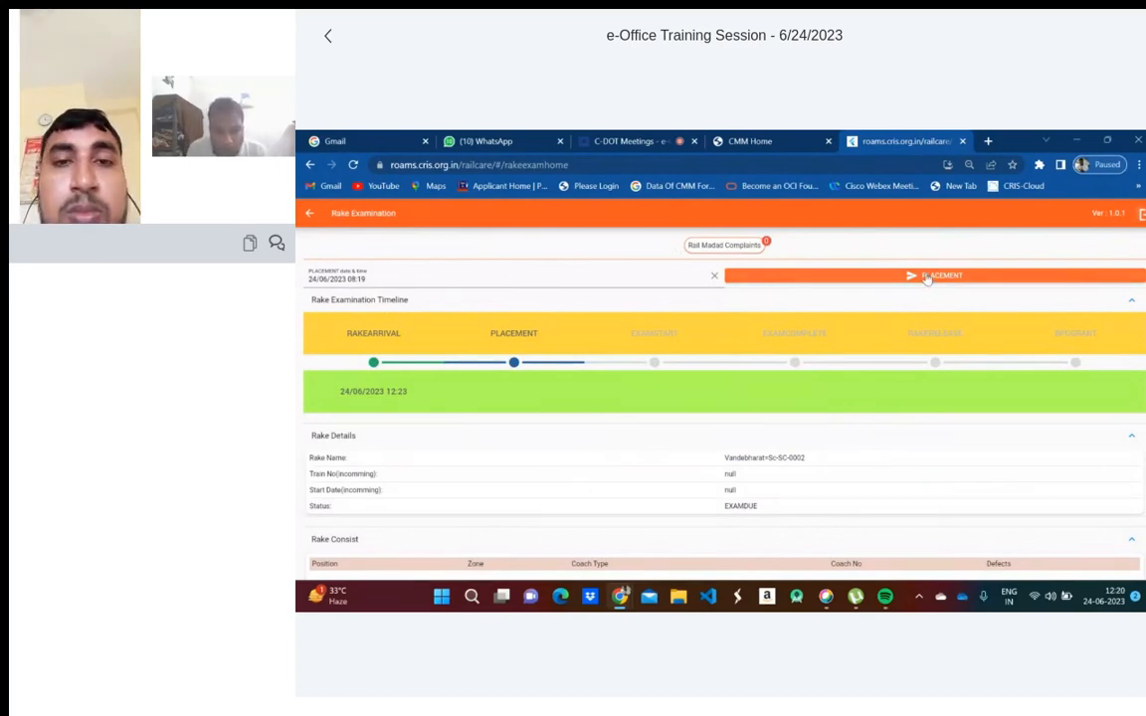
click(925, 277)
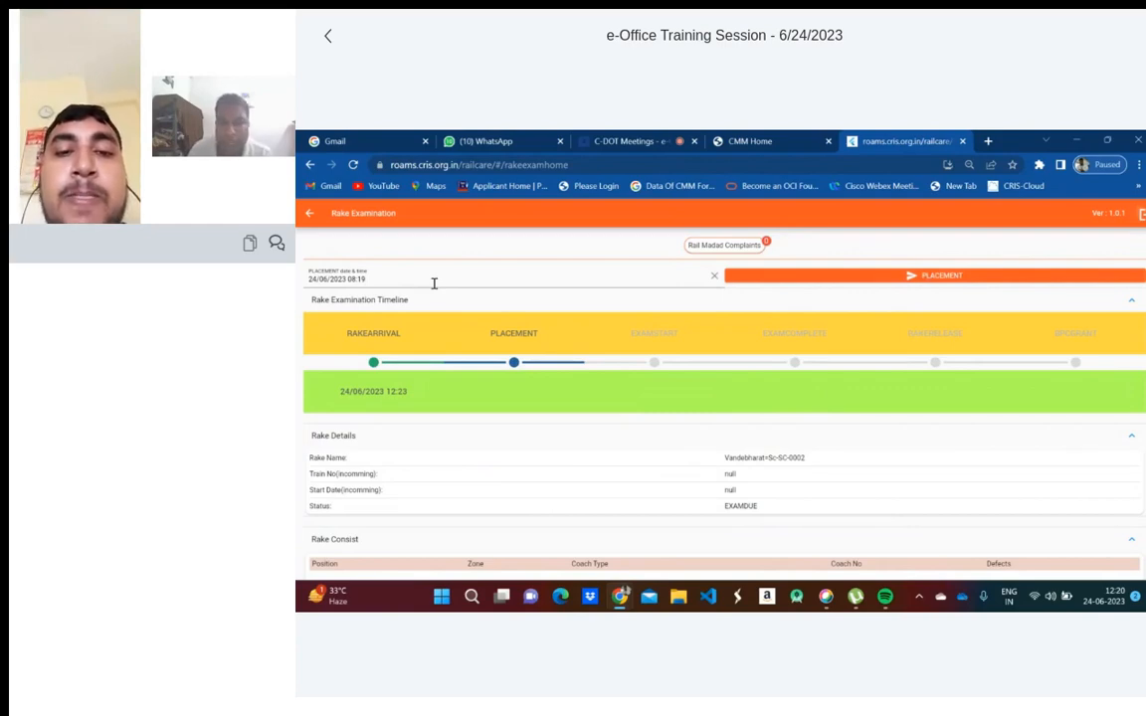
click(906, 278)
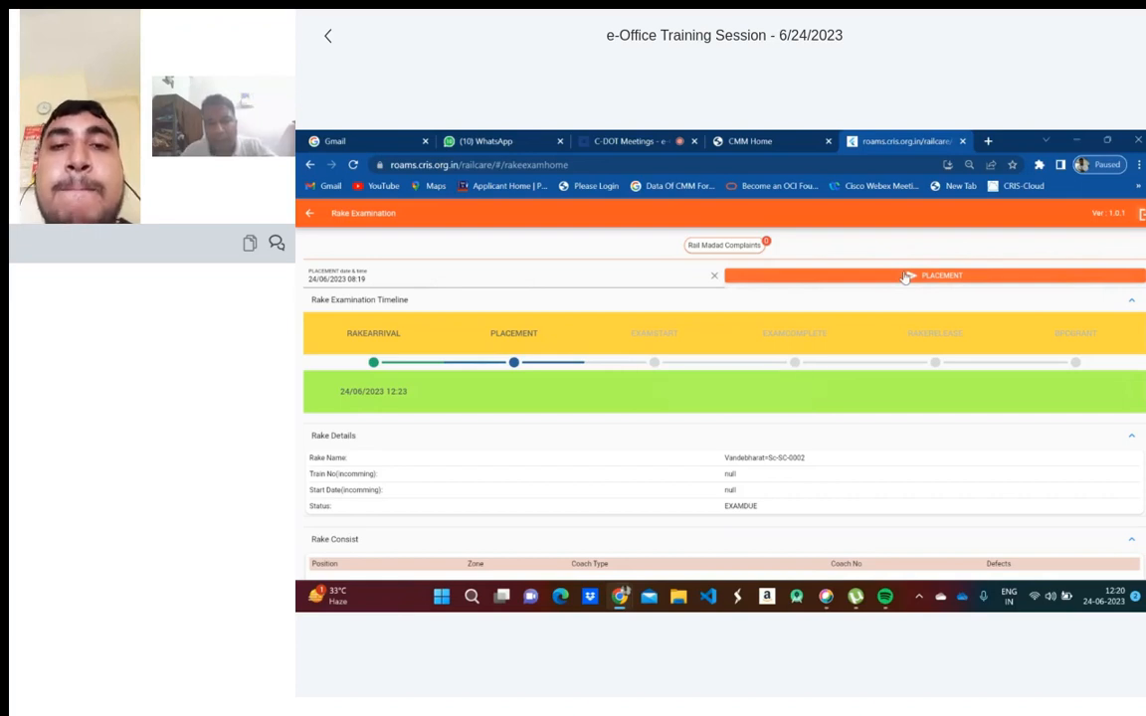
click(905, 277)
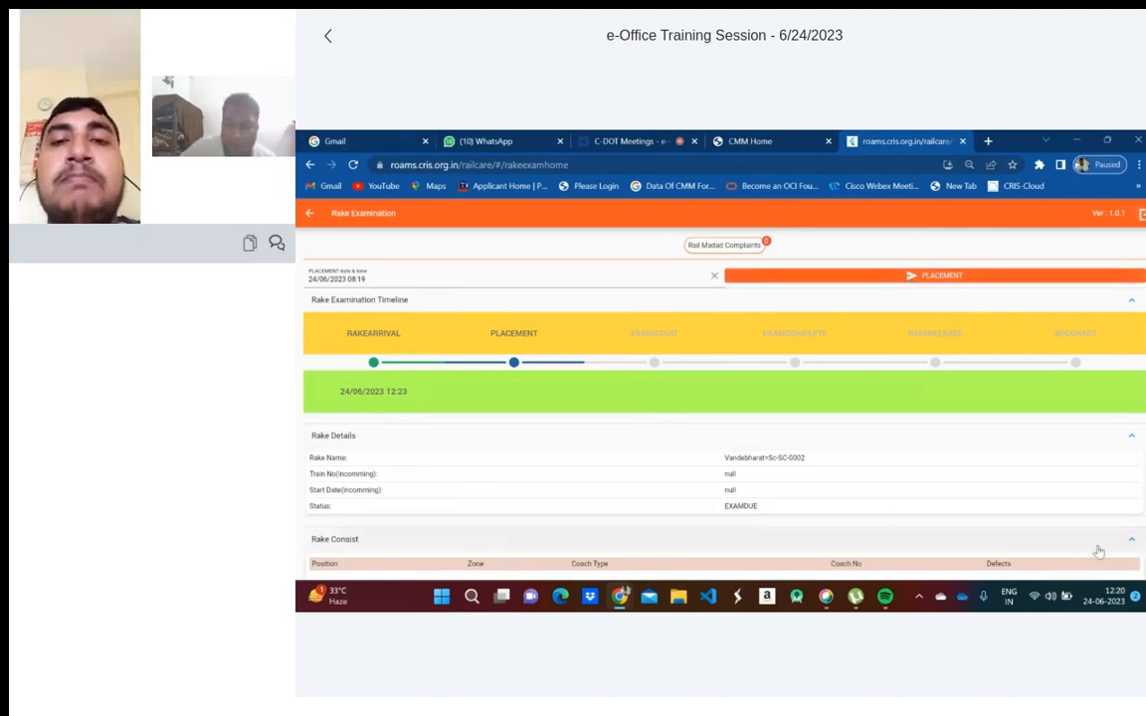
- Change the placement time to 24/06/2023 12:19
click(361, 277)
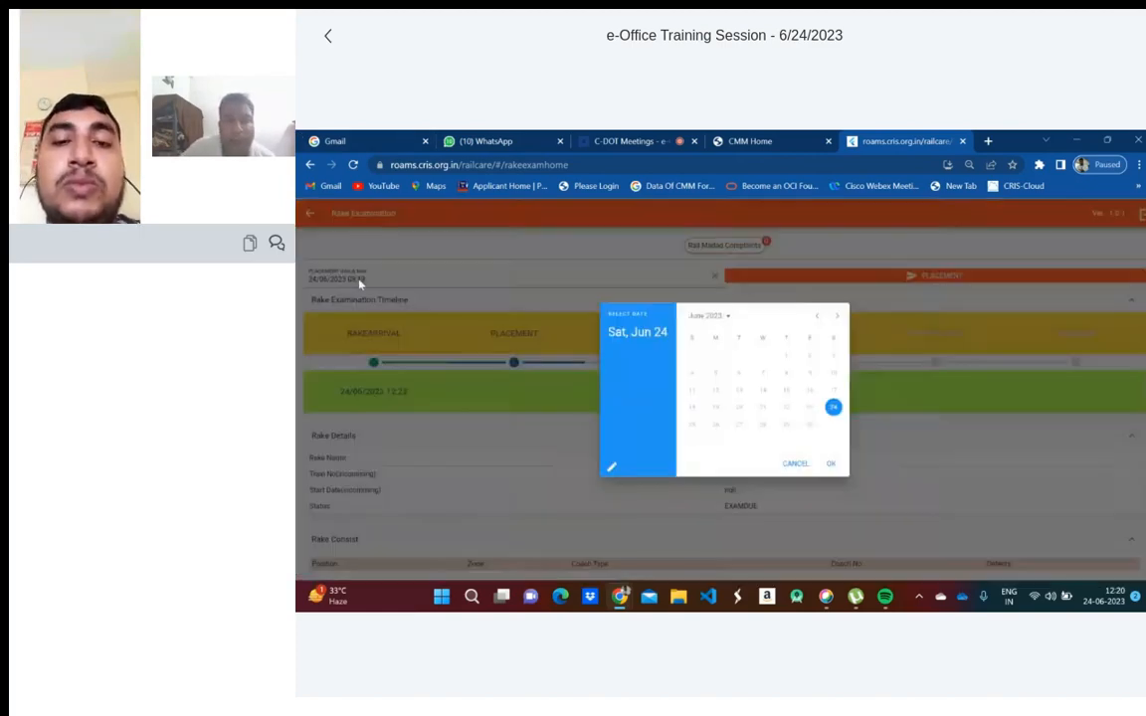
click(830, 463)
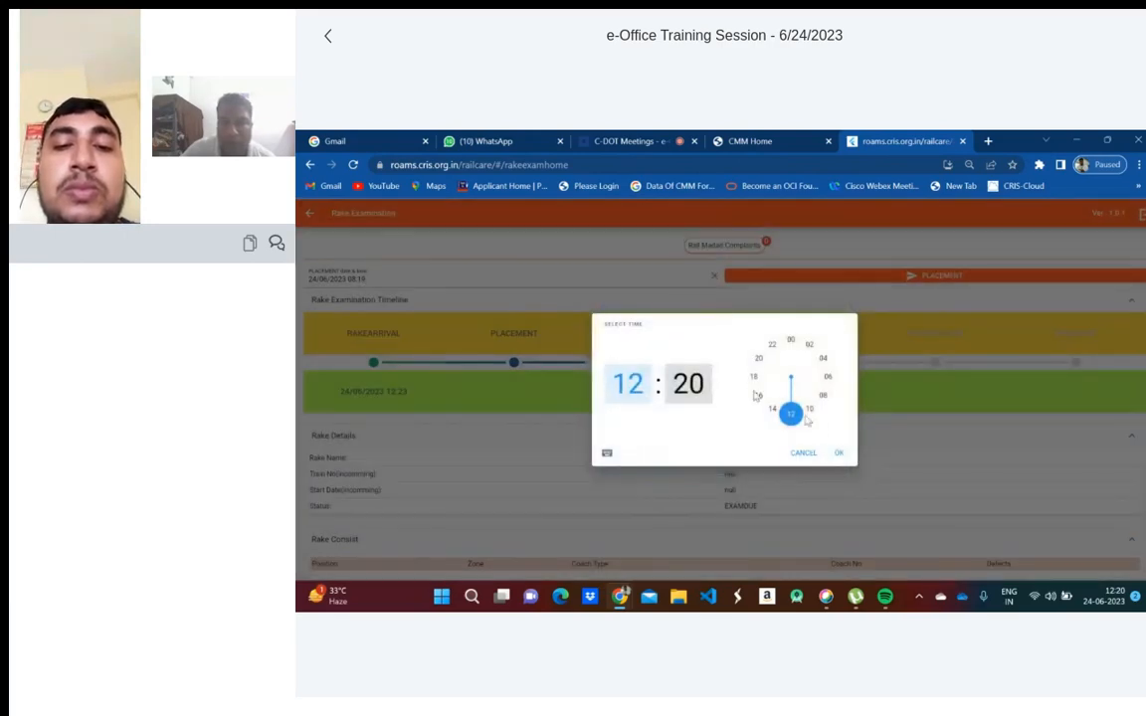
click(800, 419)
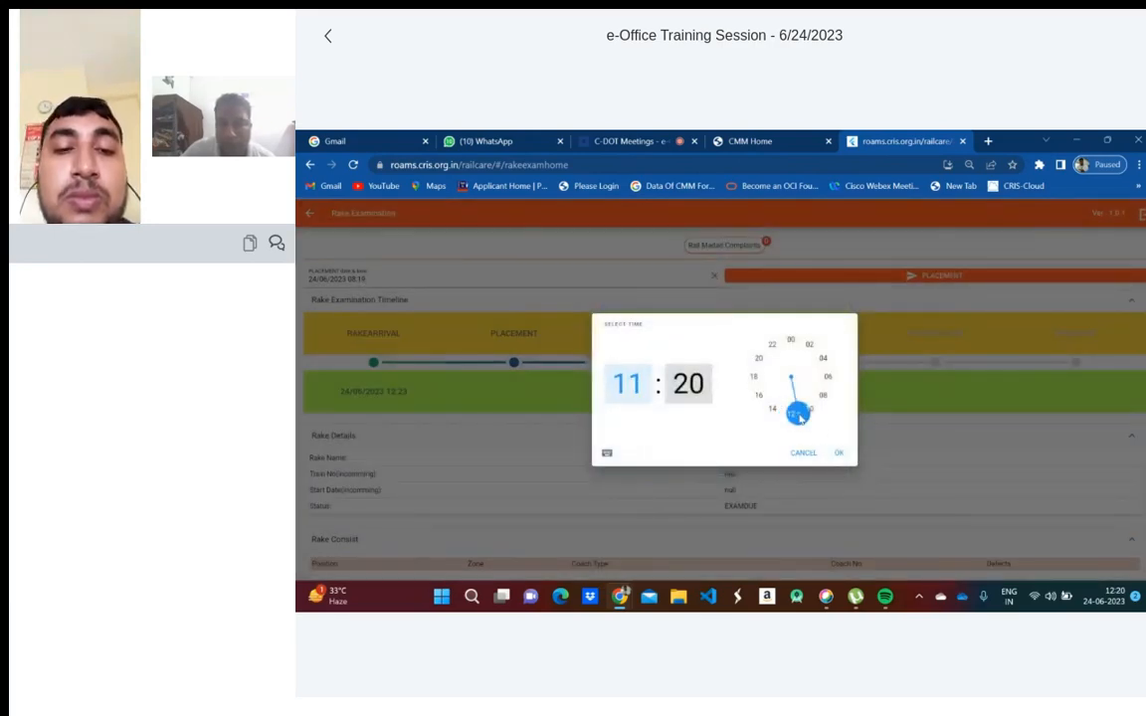
click(799, 416)
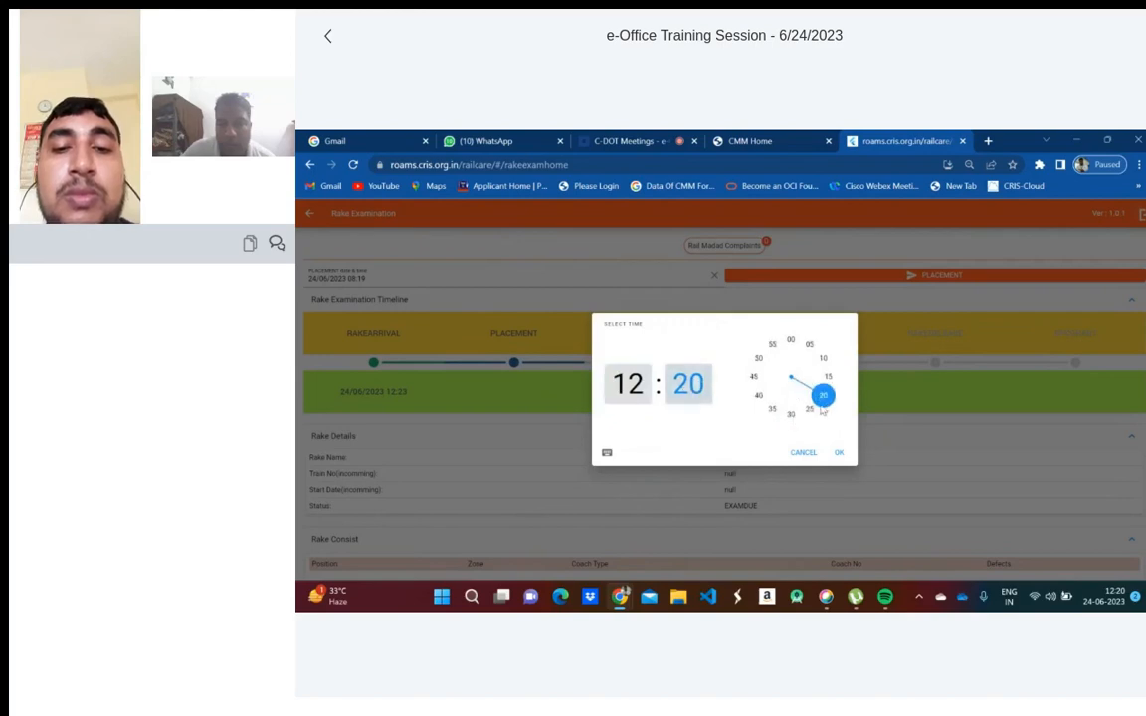
click(825, 397)
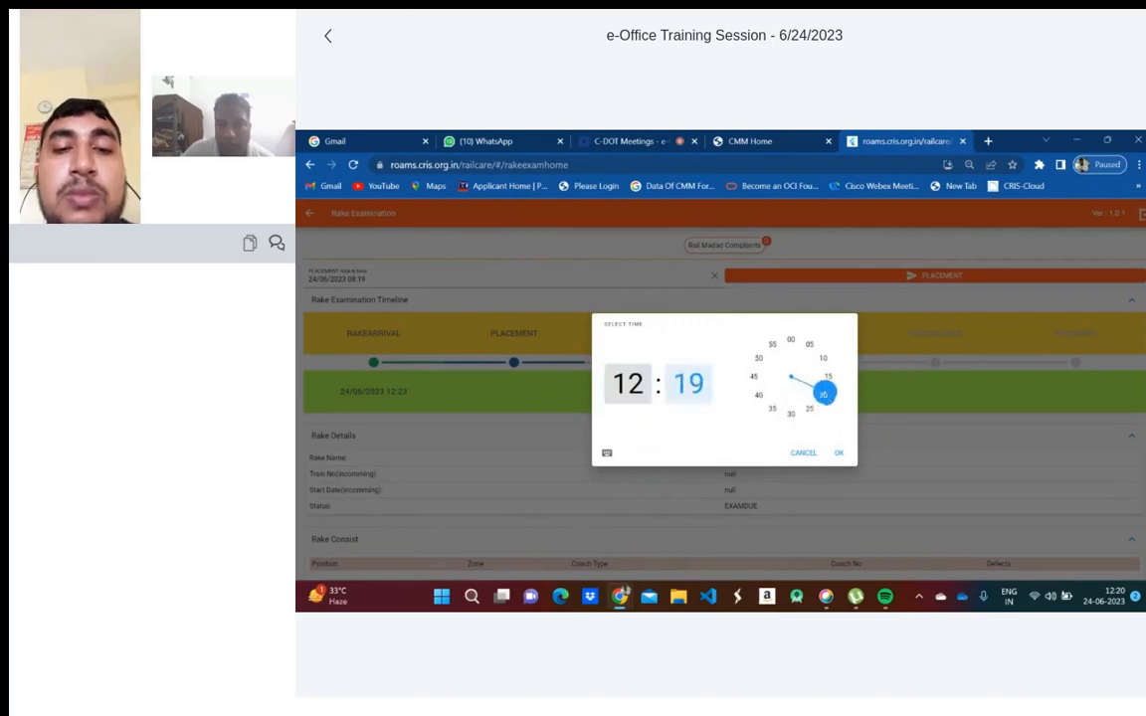
click(840, 453)
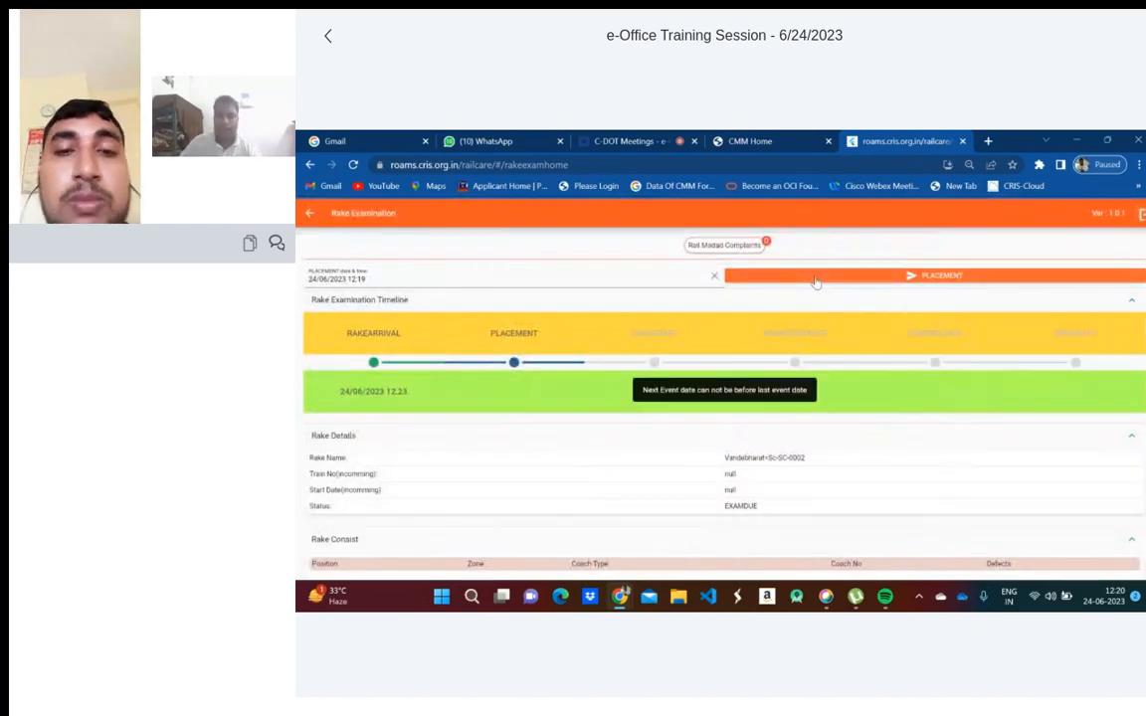
- Try recording placement at 12:20 and then at 12:21
click(369, 280)
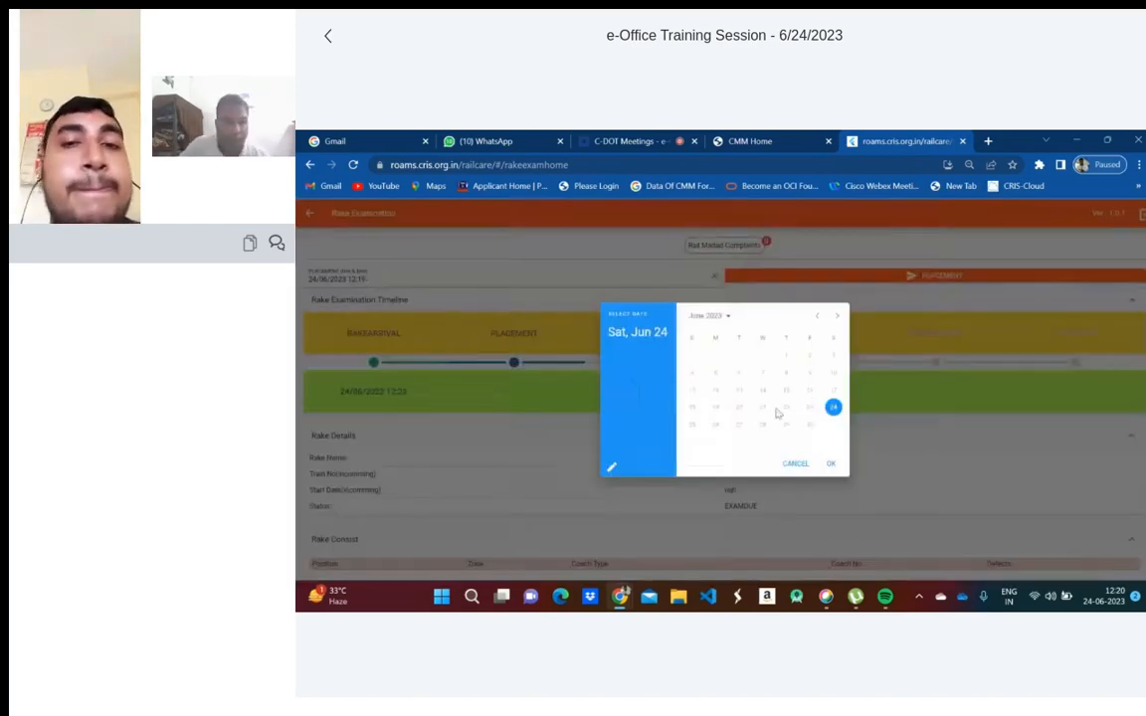
click(832, 466)
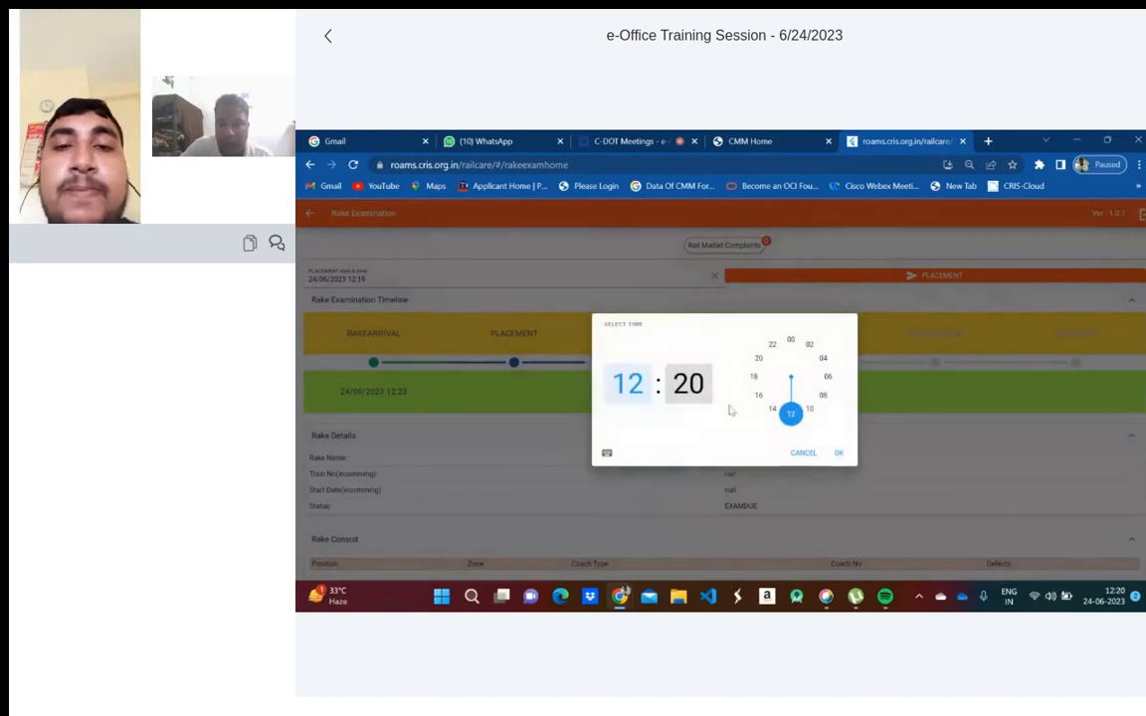
click(841, 453)
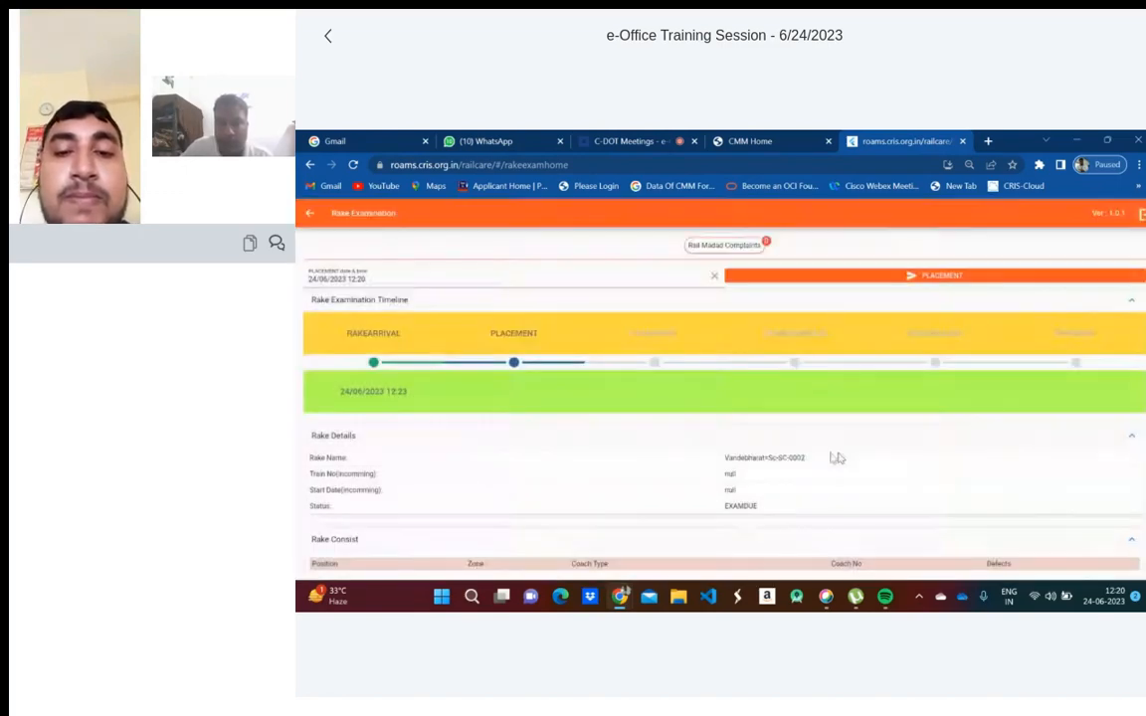
click(851, 280)
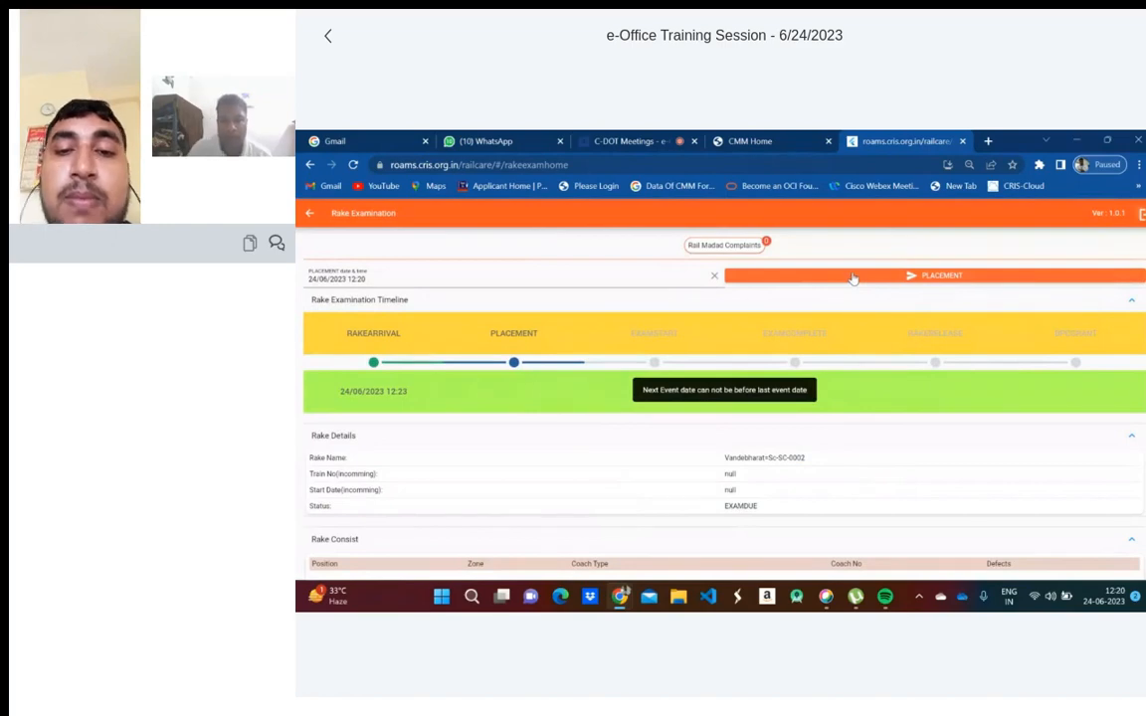
click(379, 279)
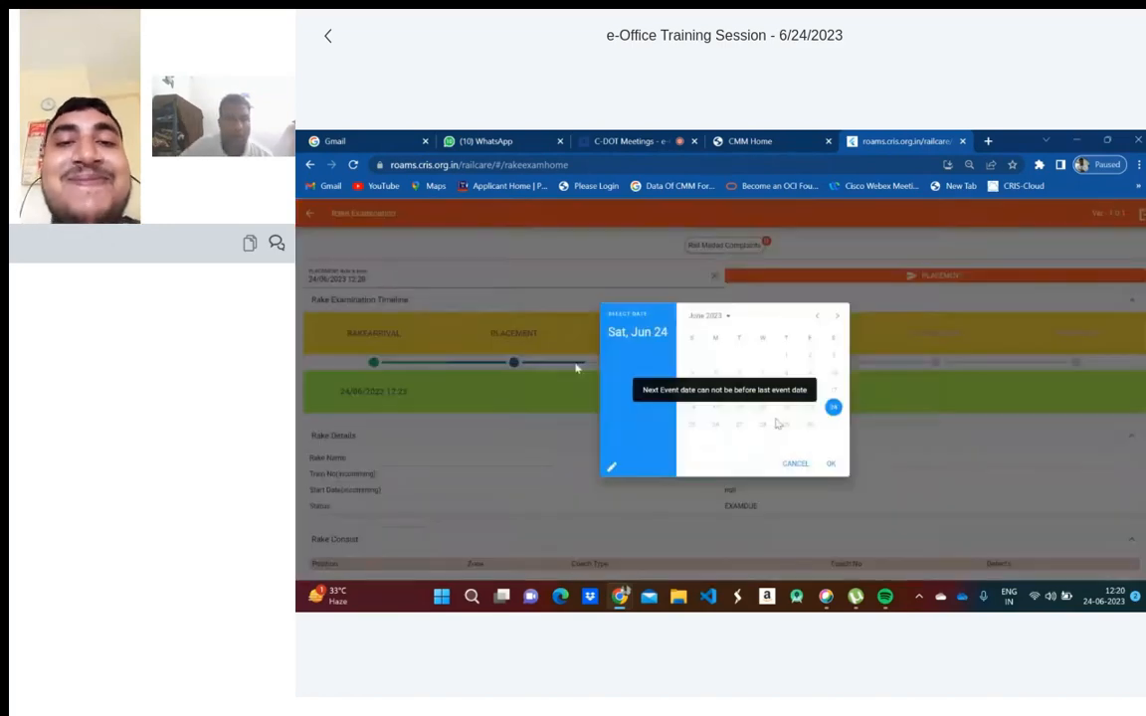
click(833, 463)
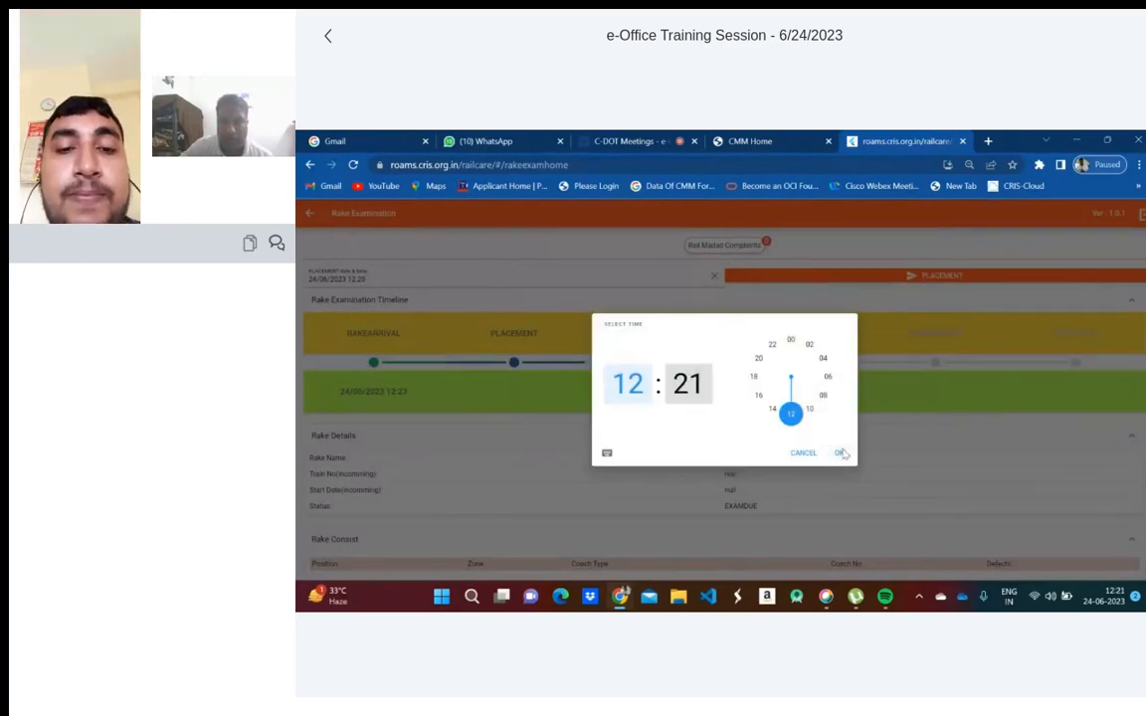
click(839, 453)
click(912, 273)
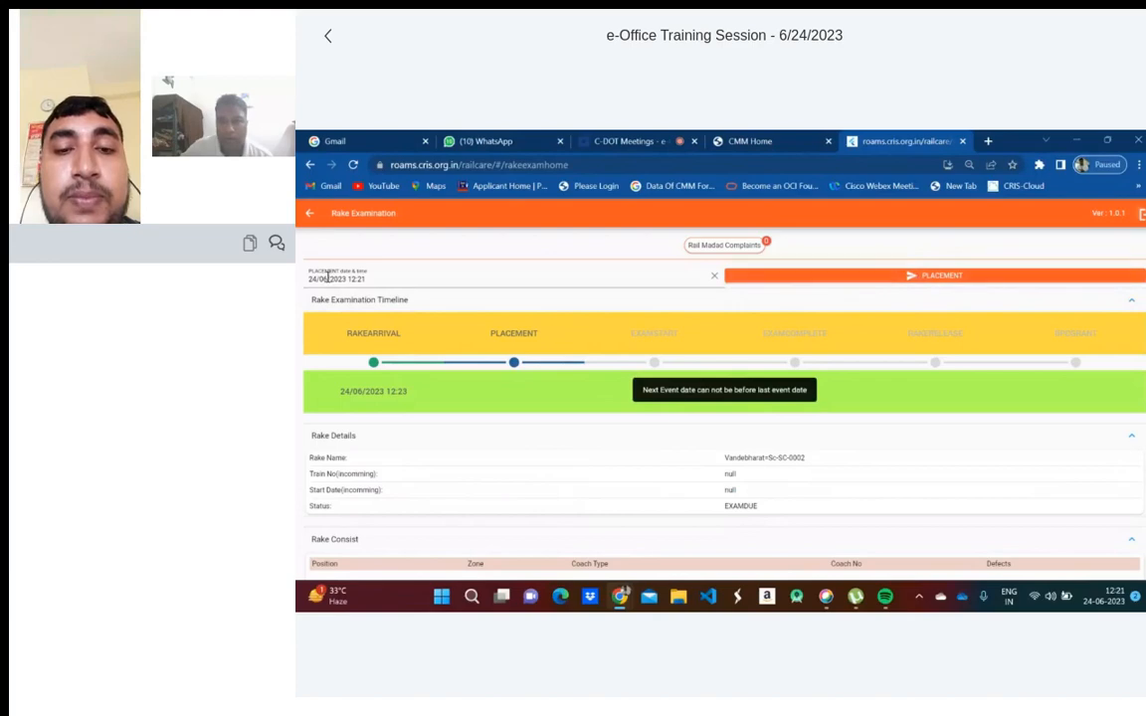
- Set the placement time to 24/06/2023 12:29
click(362, 277)
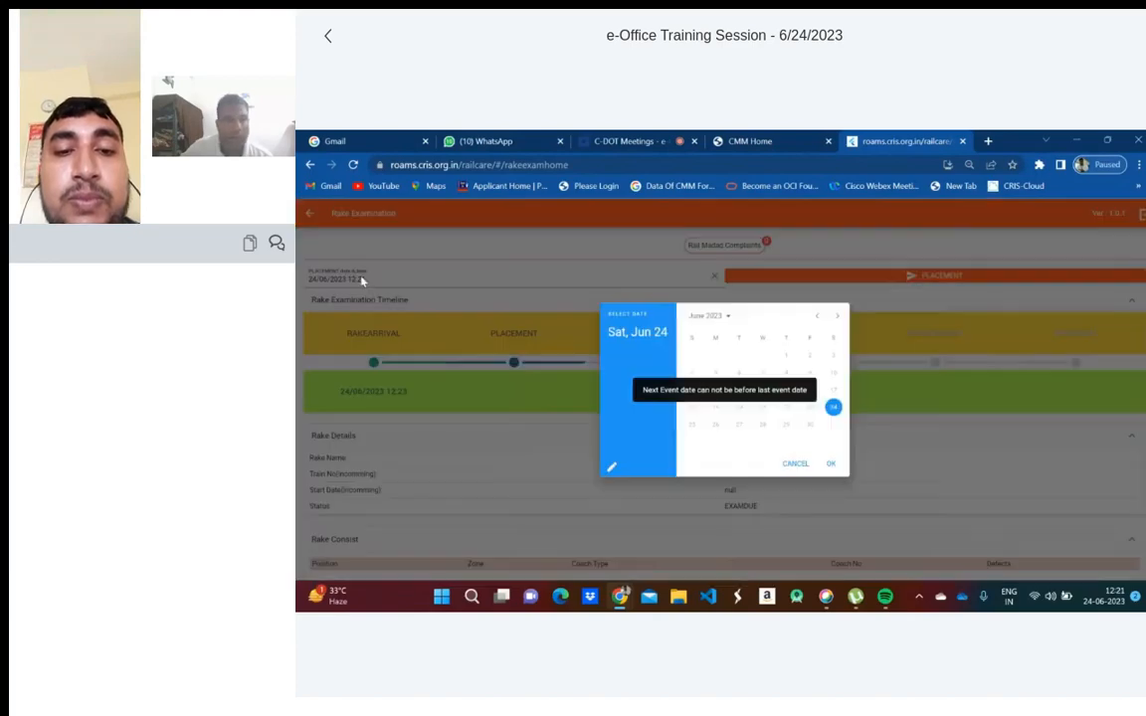
click(829, 467)
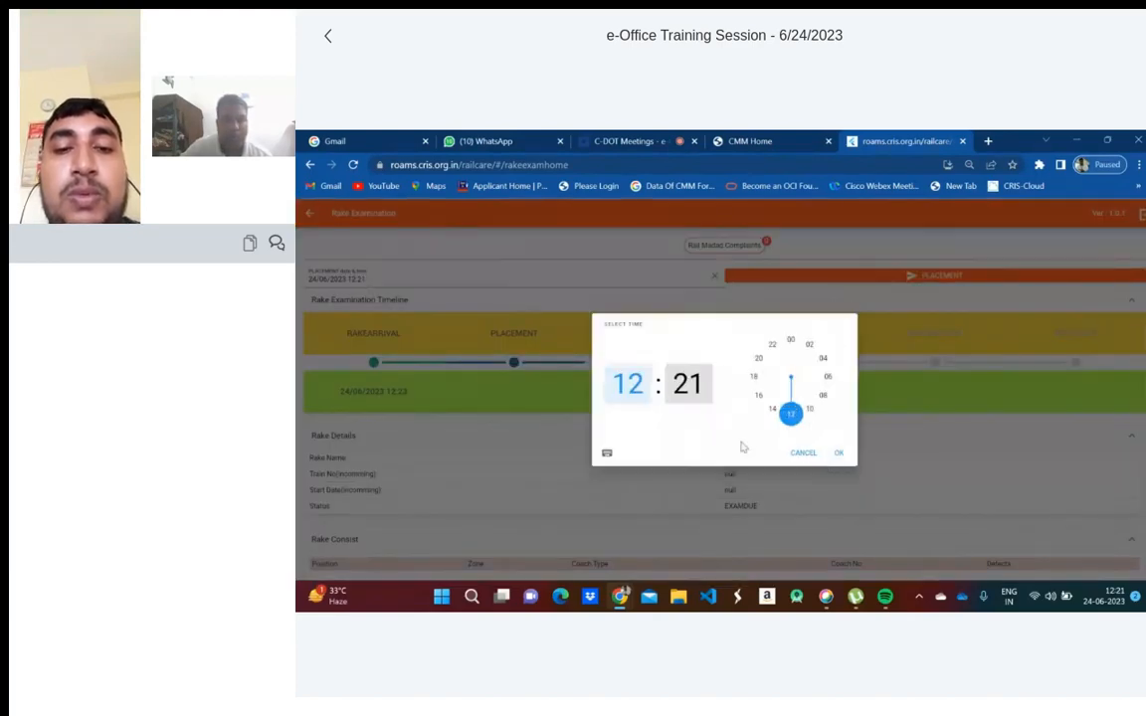
click(688, 384)
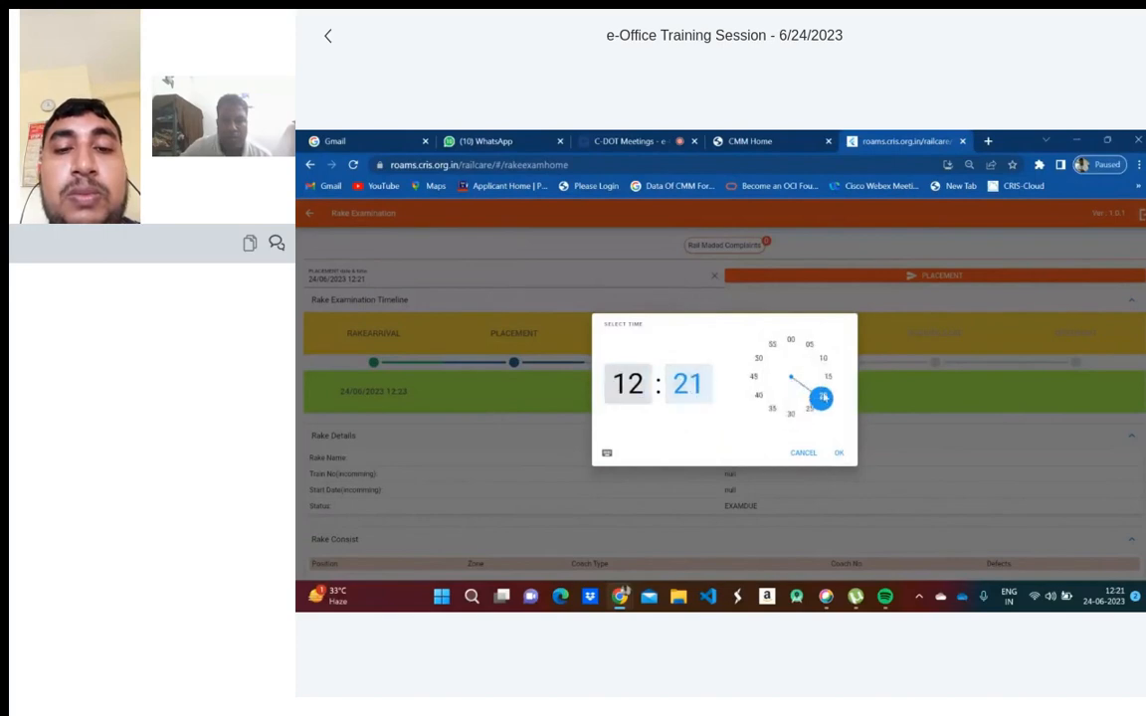
click(806, 410)
drag(806, 413, 795, 415)
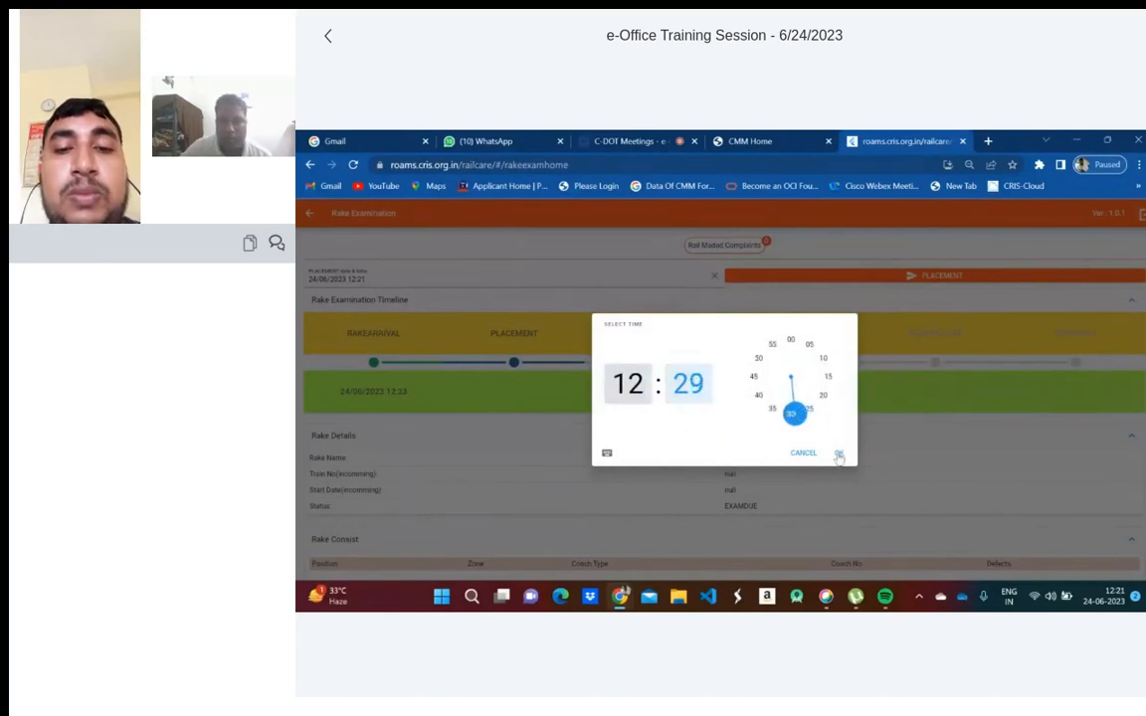
click(839, 455)
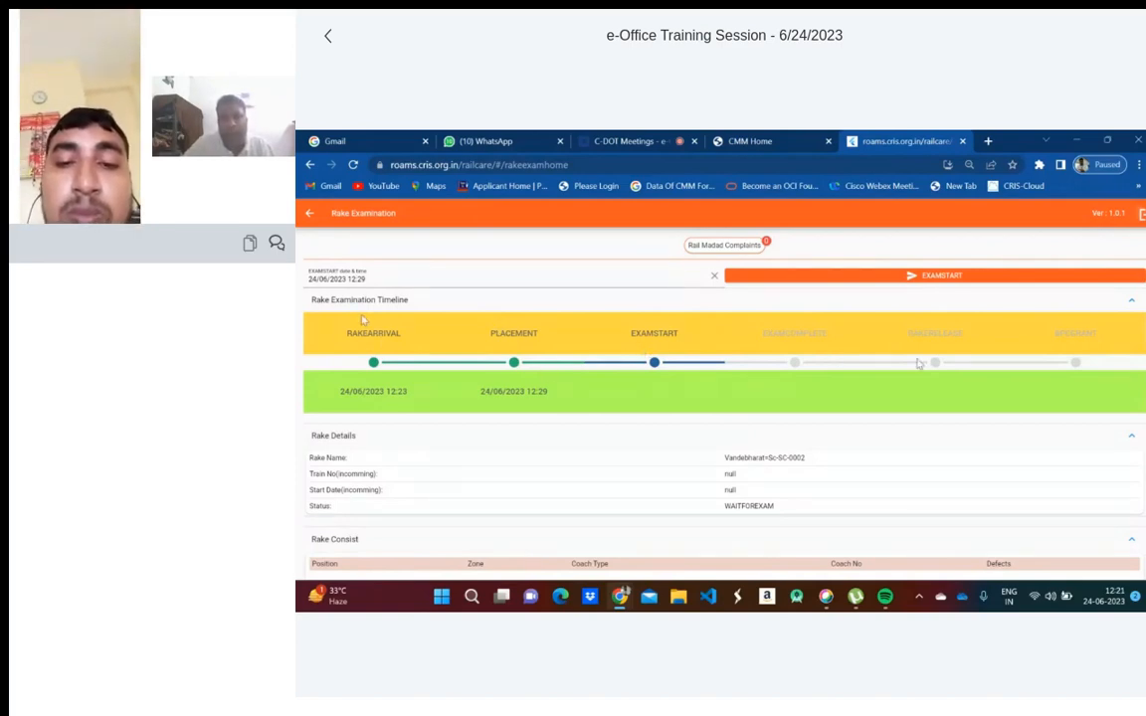
scroll(911, 438, down, 1)
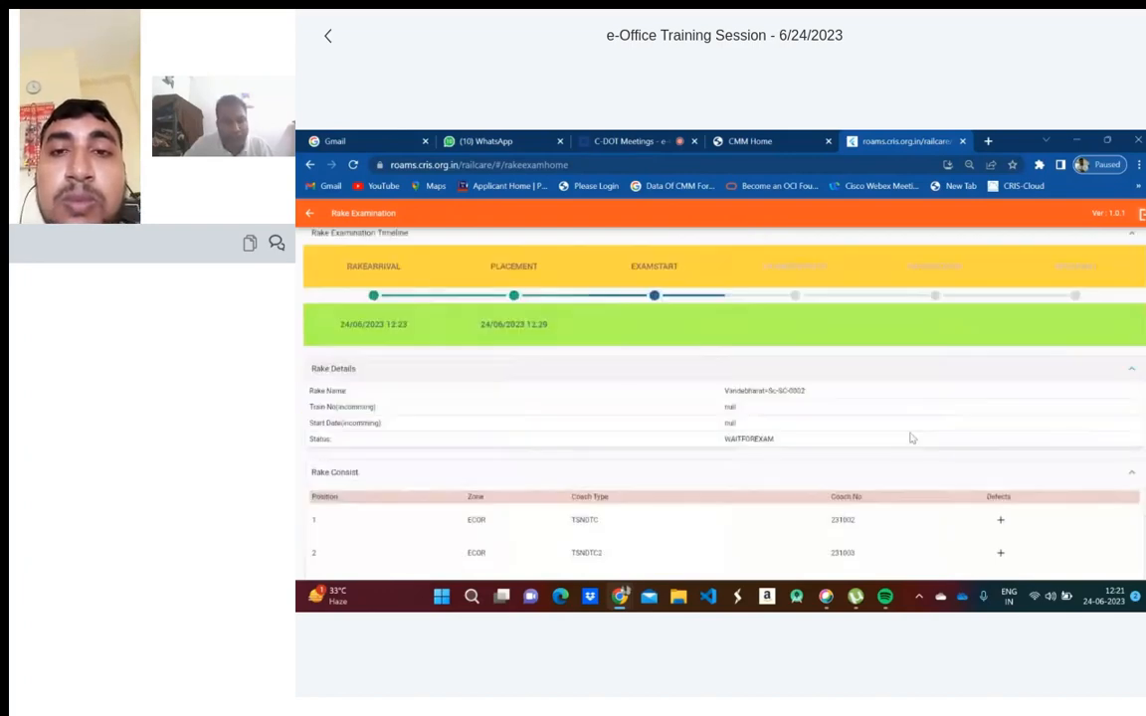
scroll(911, 437, down, 1)
scroll(912, 438, down, 2)
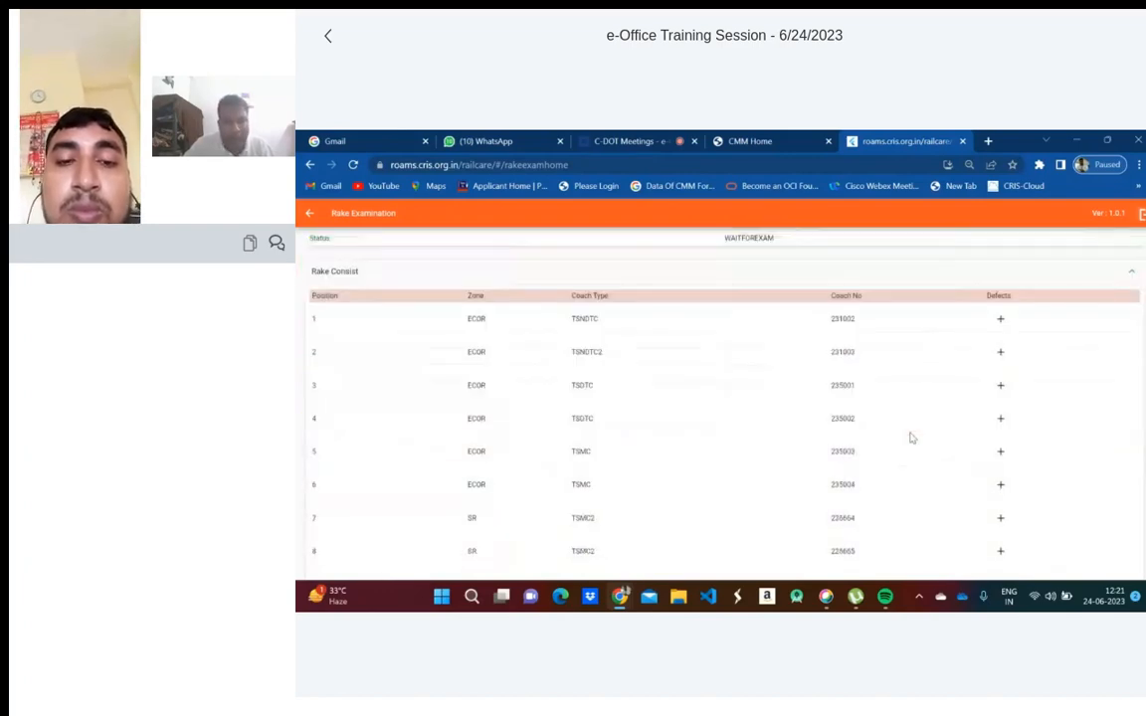
scroll(912, 438, up, 2)
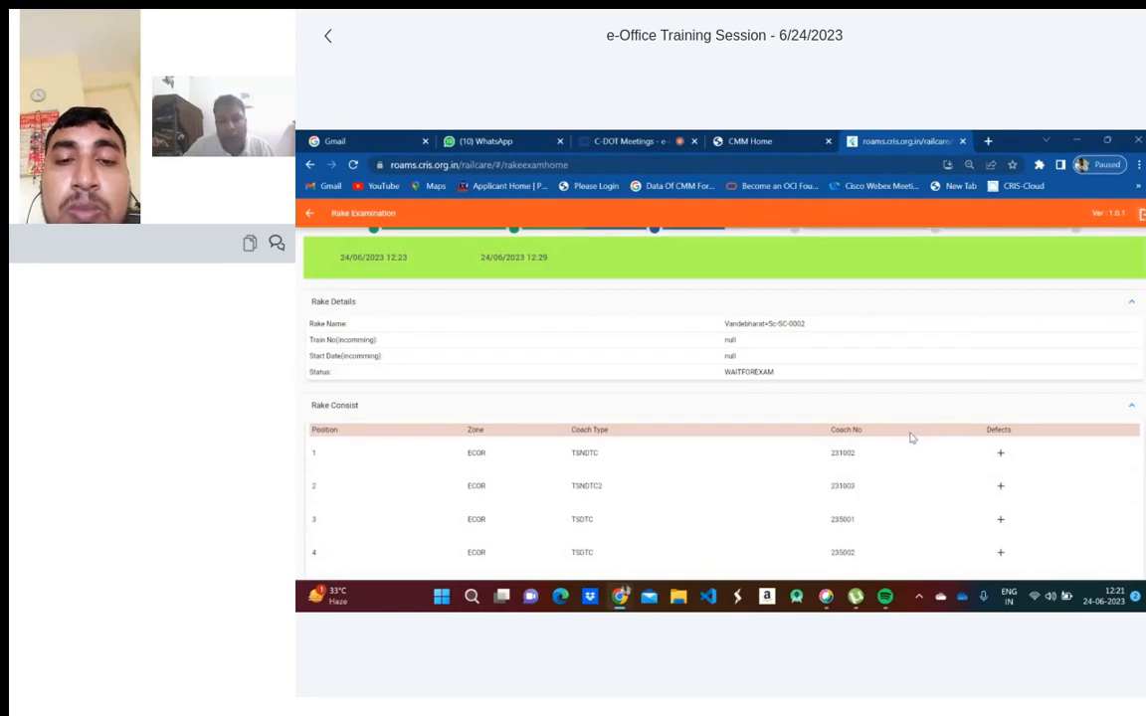
scroll(911, 438, down, 2)
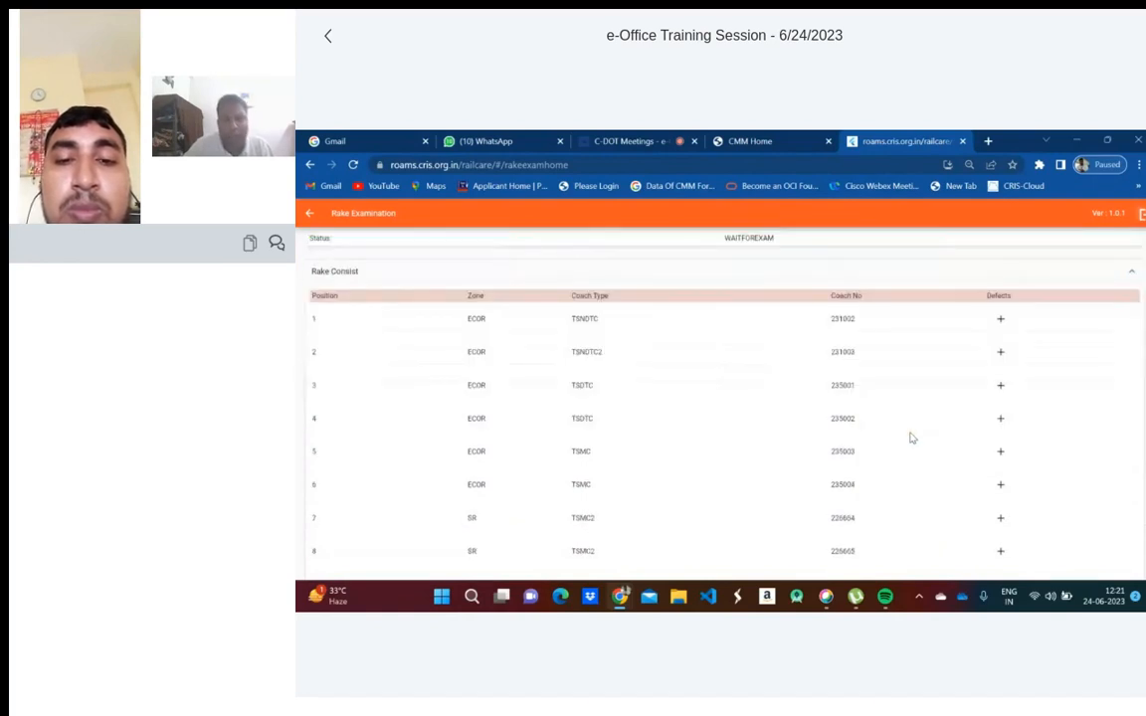
scroll(911, 438, up, 4)
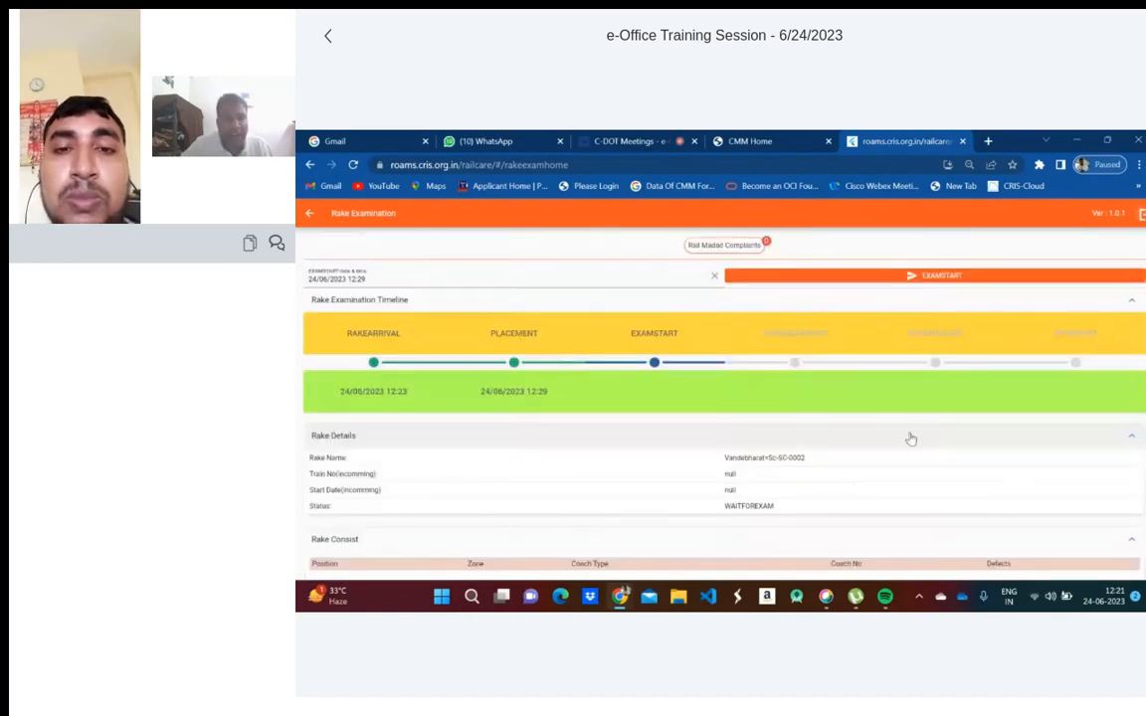
- Record EXAMSTART for Vandebharat=Sc-SC-0002 and review the Rake Consist table
click(913, 282)
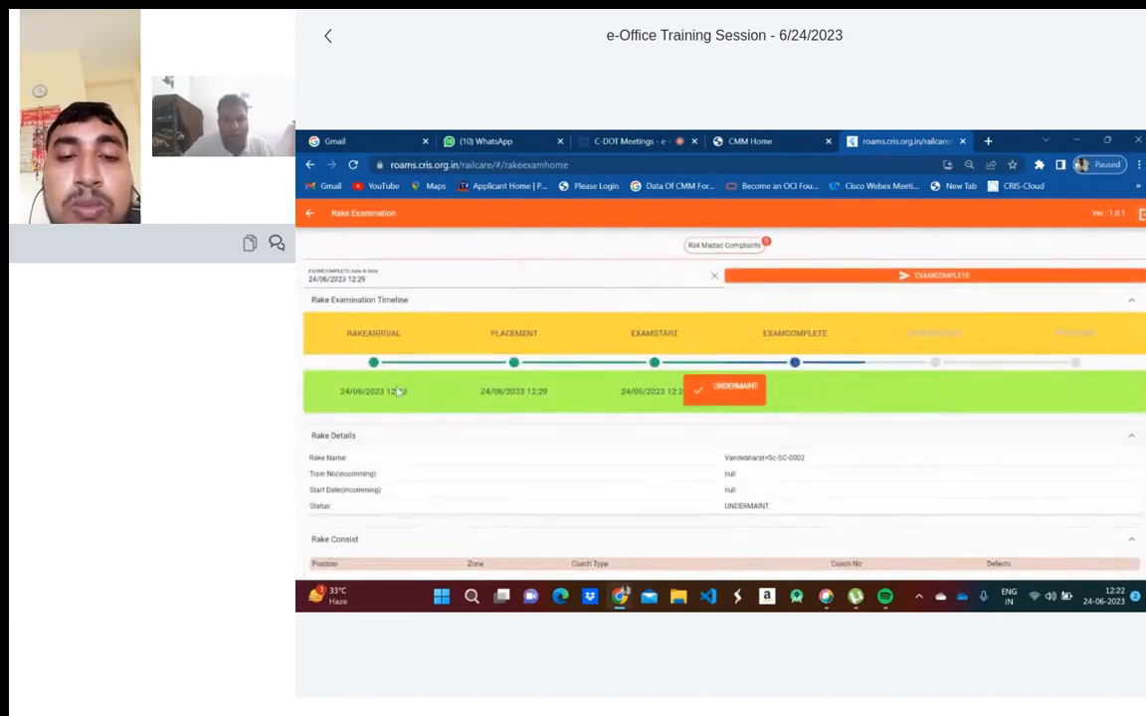
scroll(686, 396, down, 3)
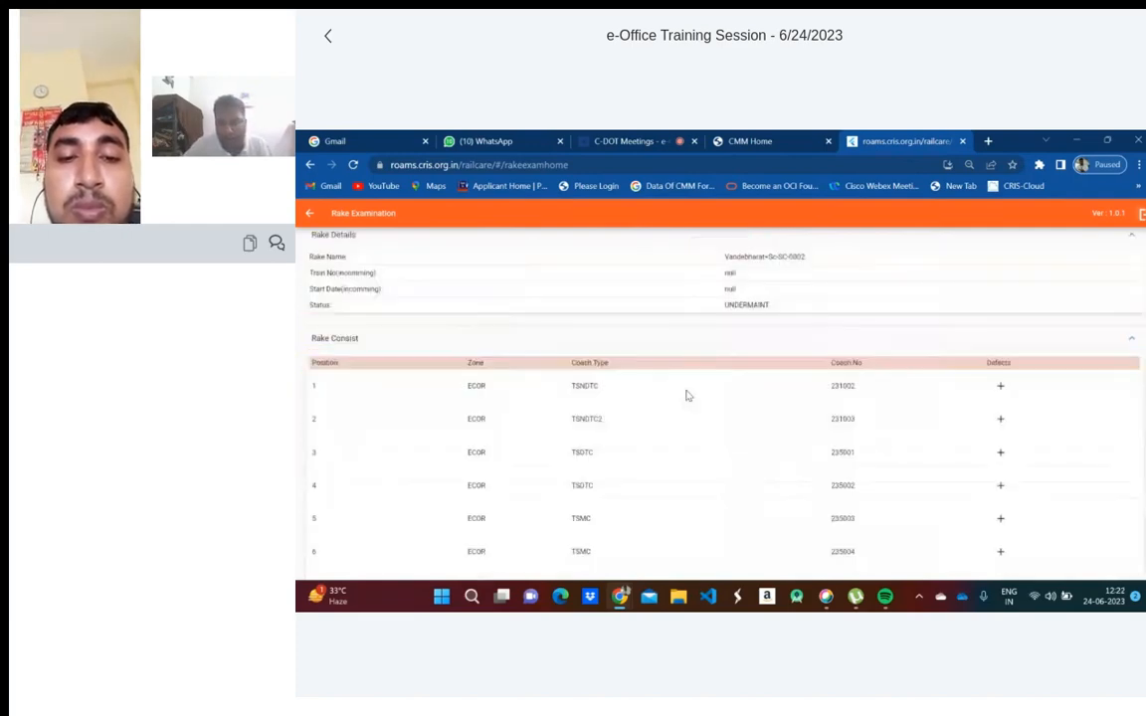
scroll(687, 396, down, 1)
scroll(670, 379, down, 2)
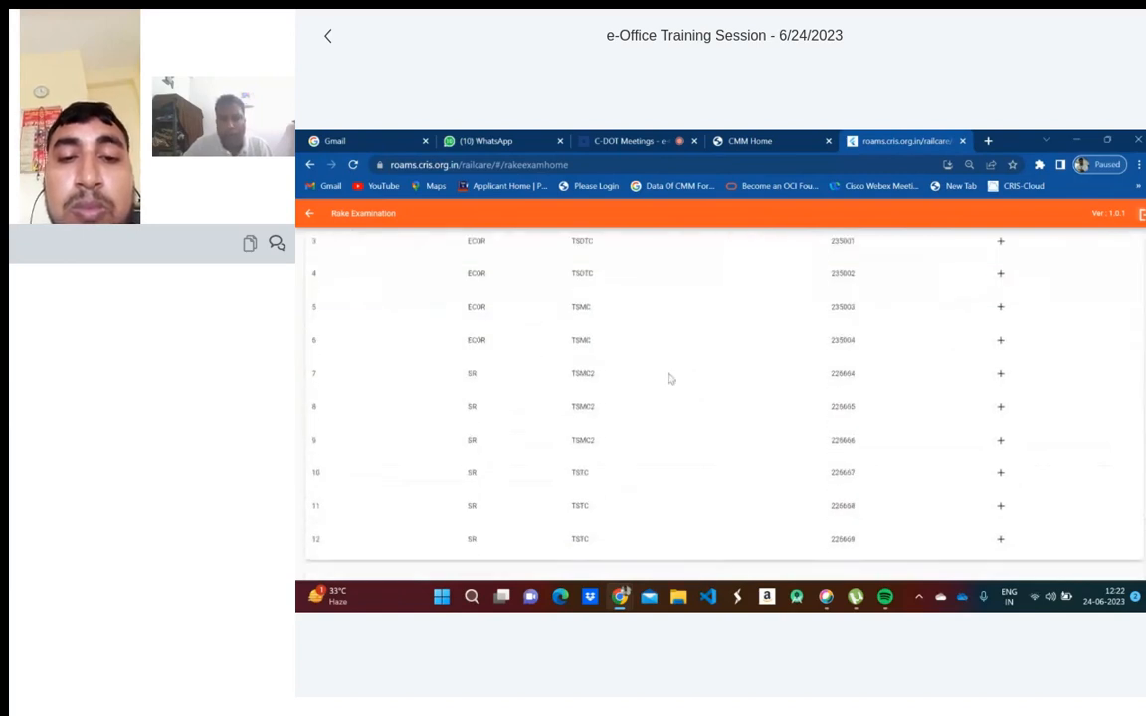
scroll(661, 396, up, 3)
scroll(652, 414, down, 1)
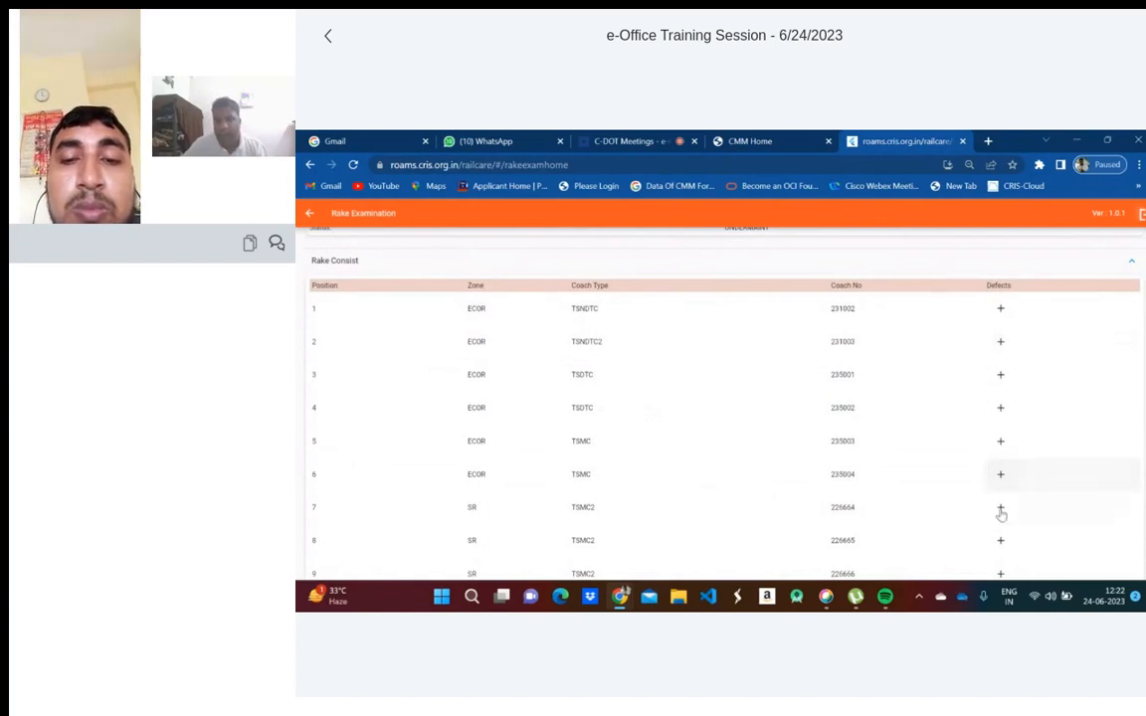
- Add an Attended 'Noise Cone Damaged due to CRO' defect to coach 235002, position 12, location pt
click(1001, 410)
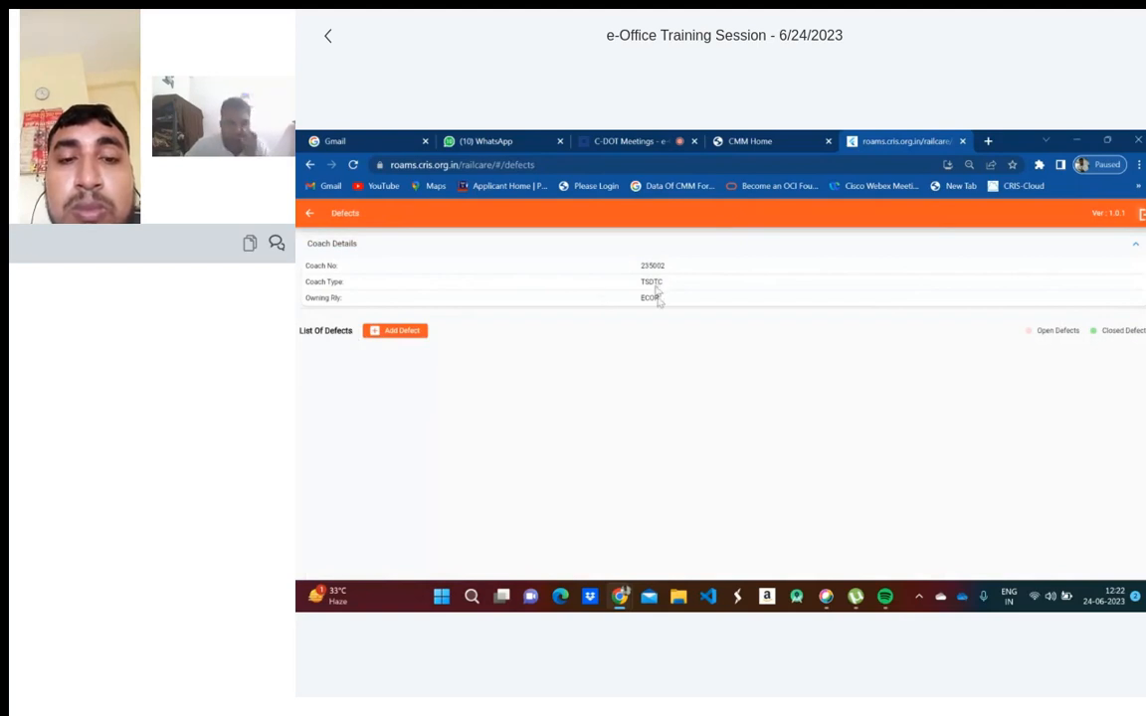
click(404, 334)
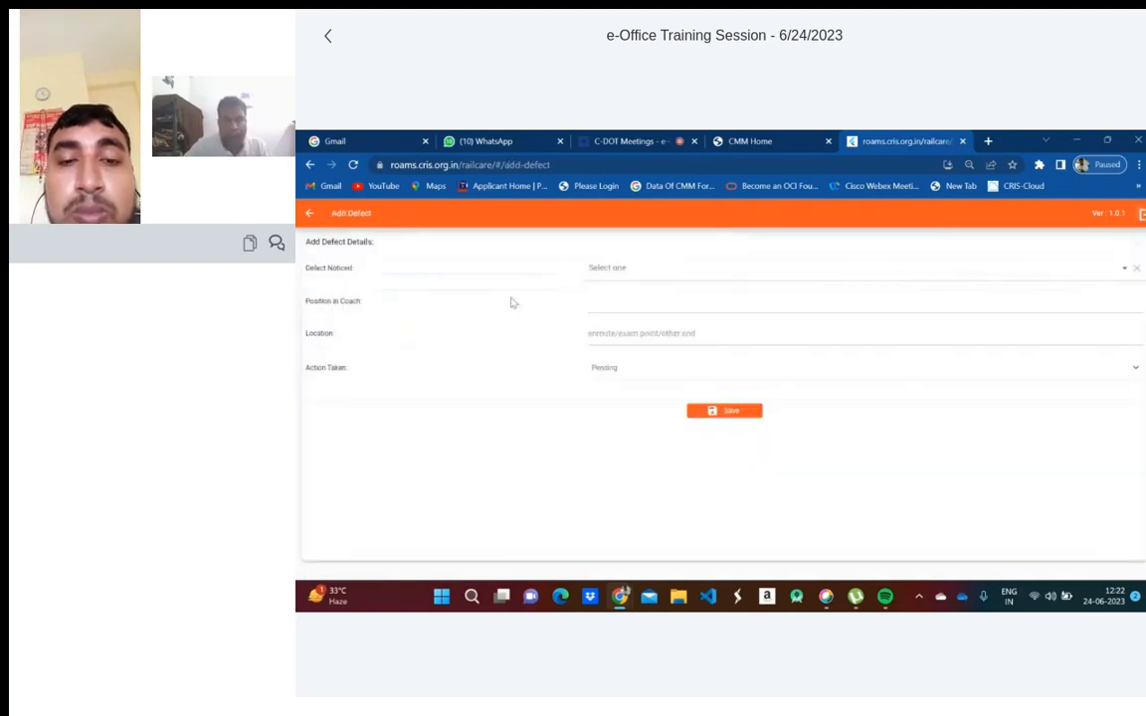
click(731, 273)
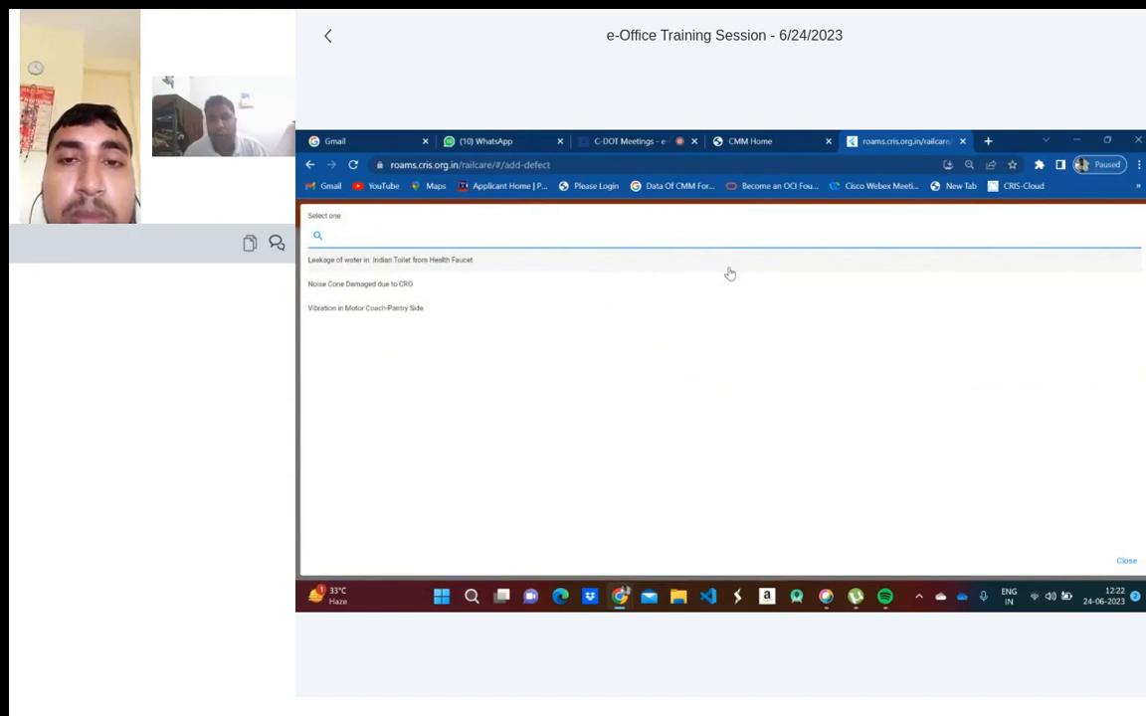
click(360, 286)
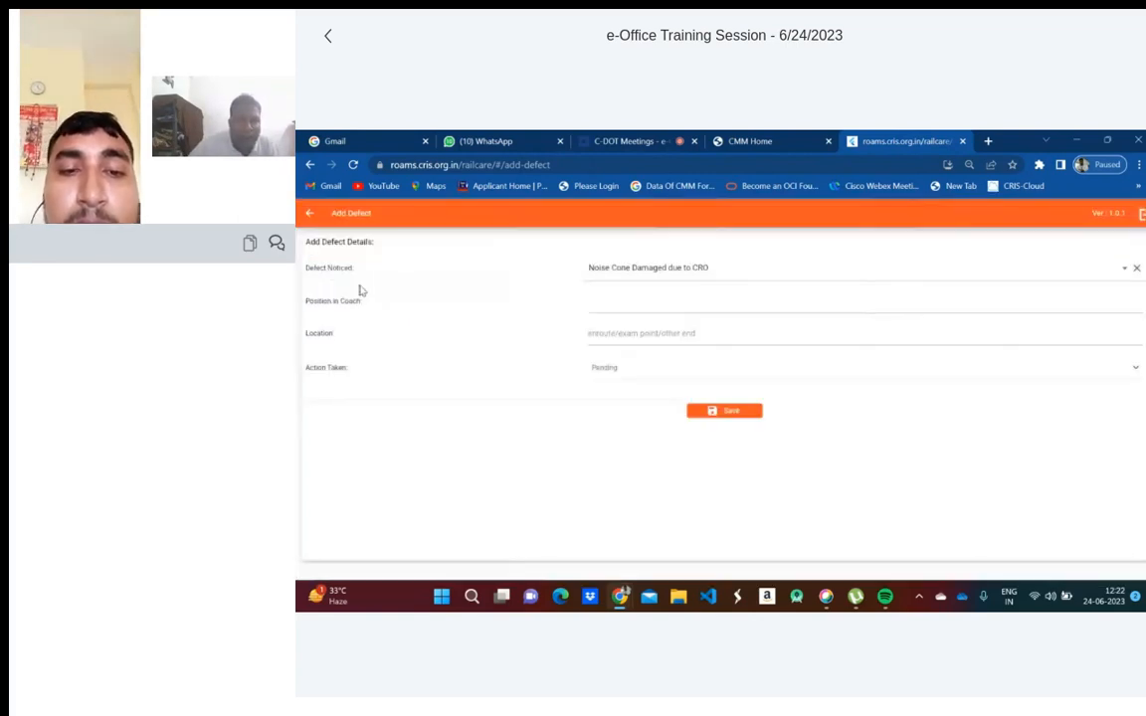
click(664, 297)
text(12)
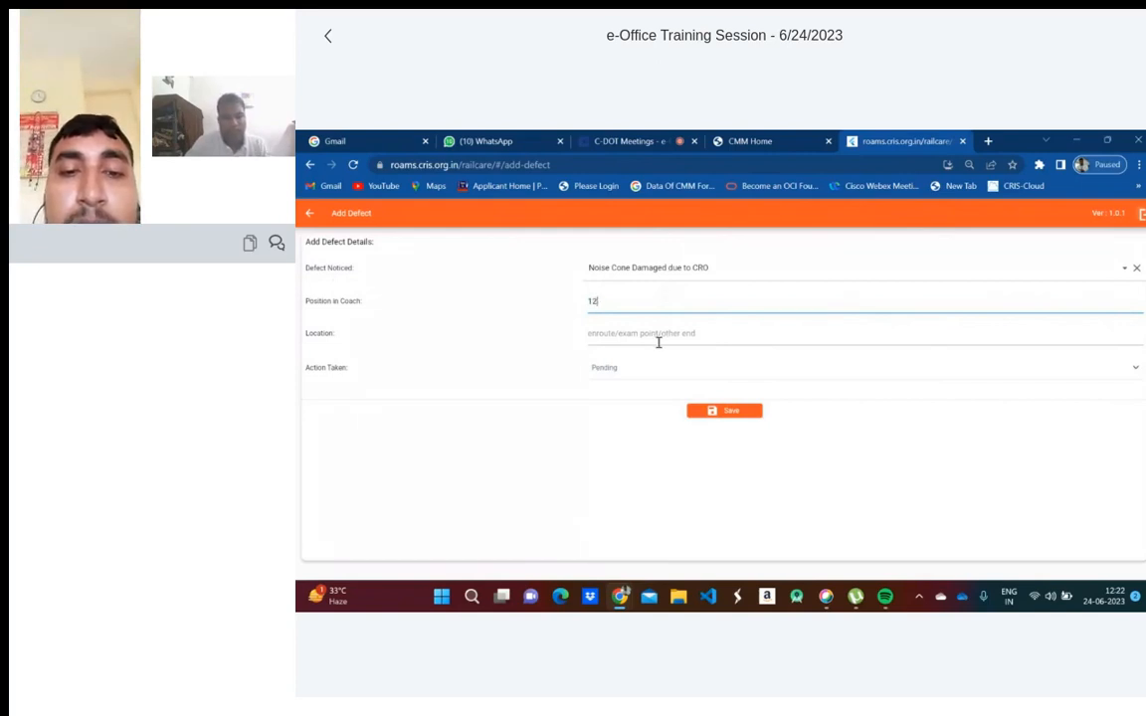
click(657, 343)
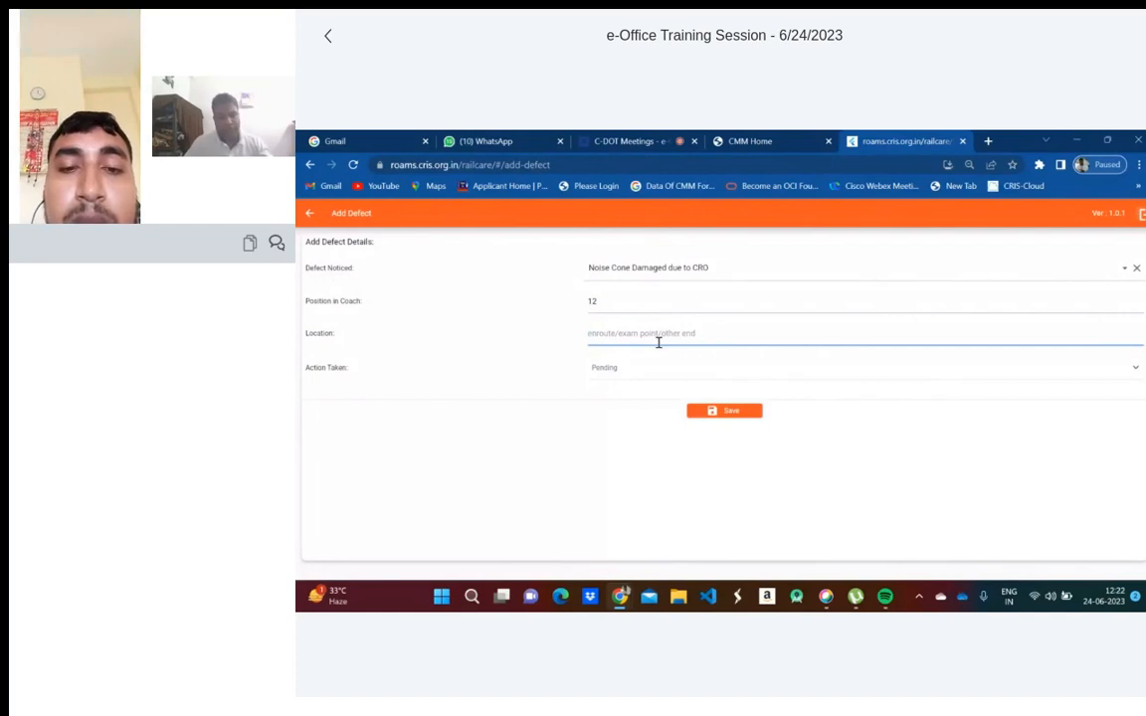
text(pt)
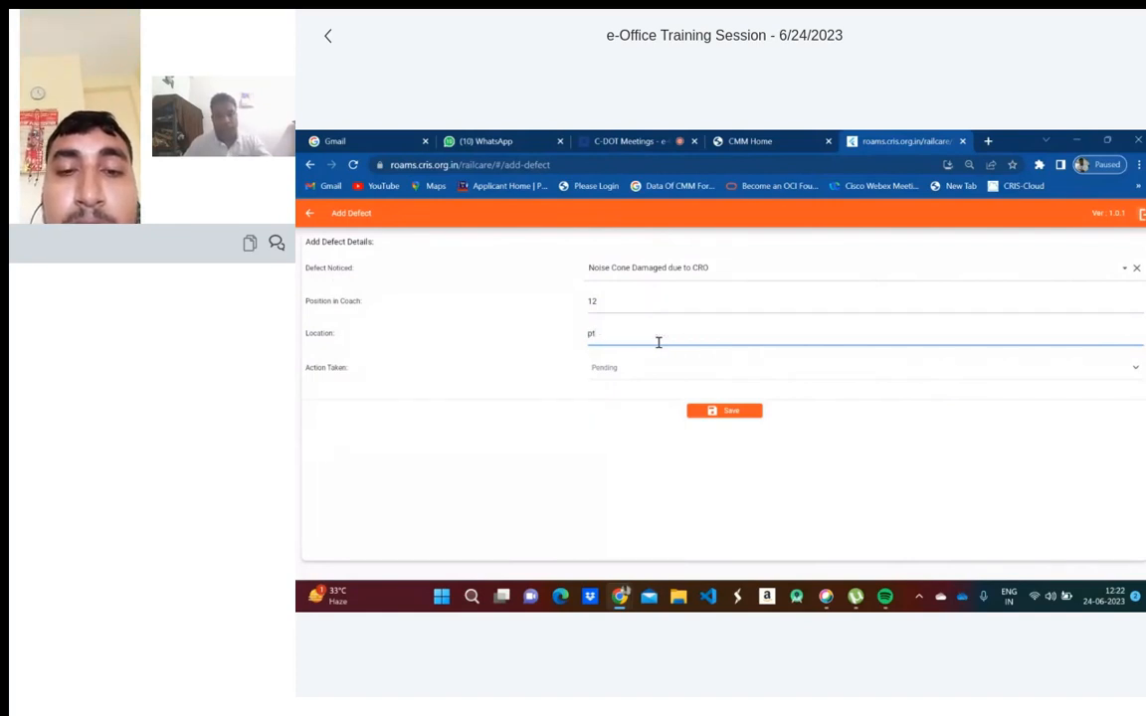
click(629, 369)
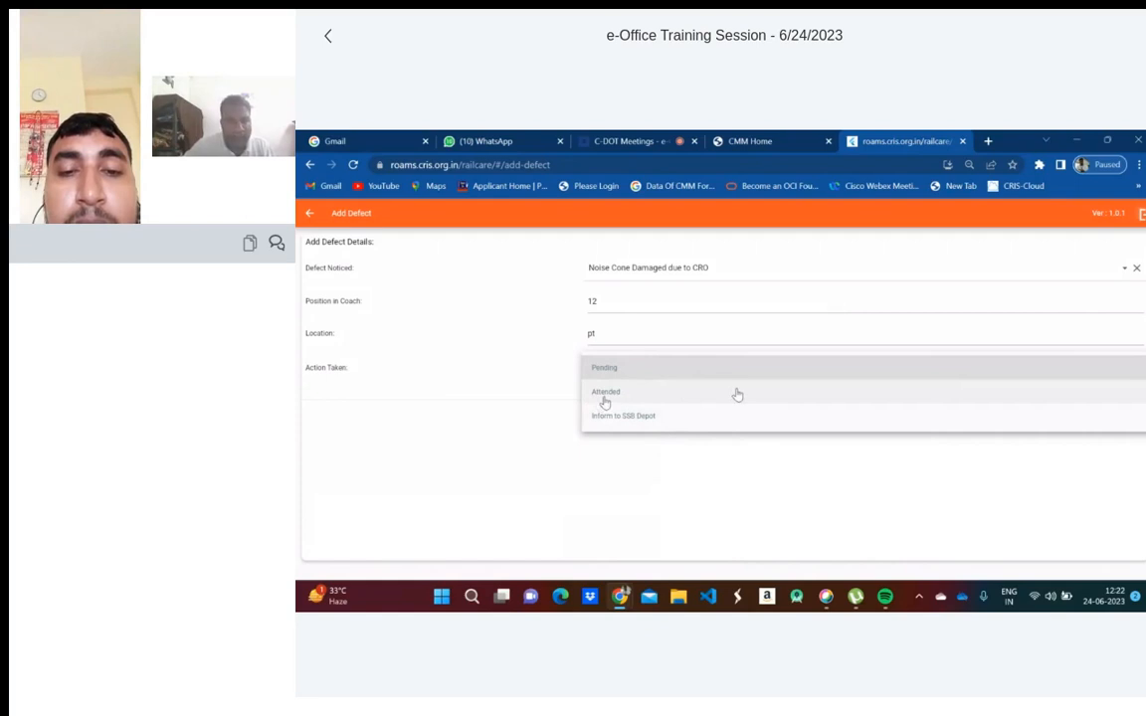
click(605, 396)
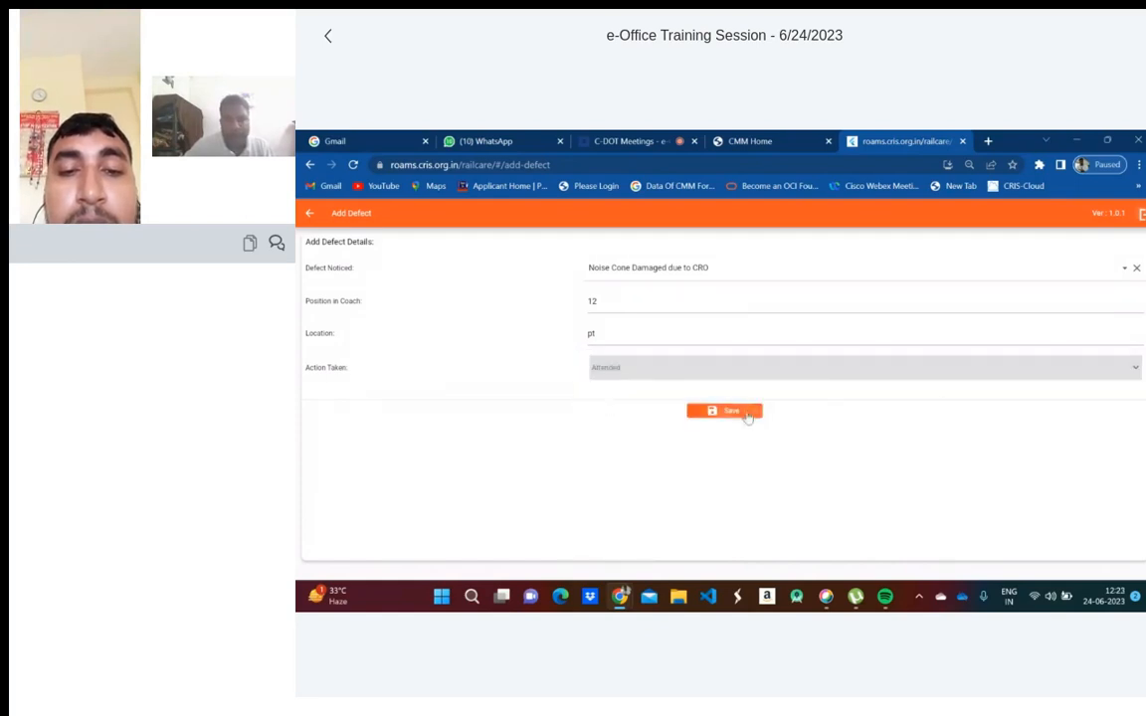
click(749, 416)
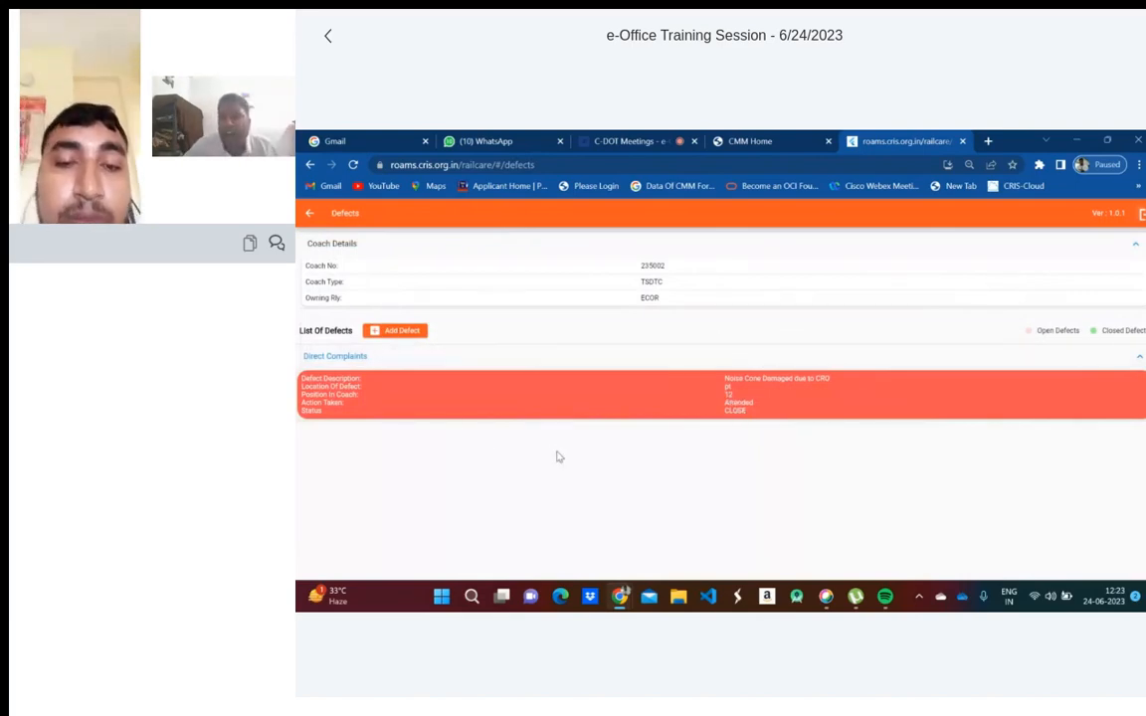
- Return to the Rake Examination page and scroll to coach 231002
click(310, 215)
scroll(756, 475, down, 3)
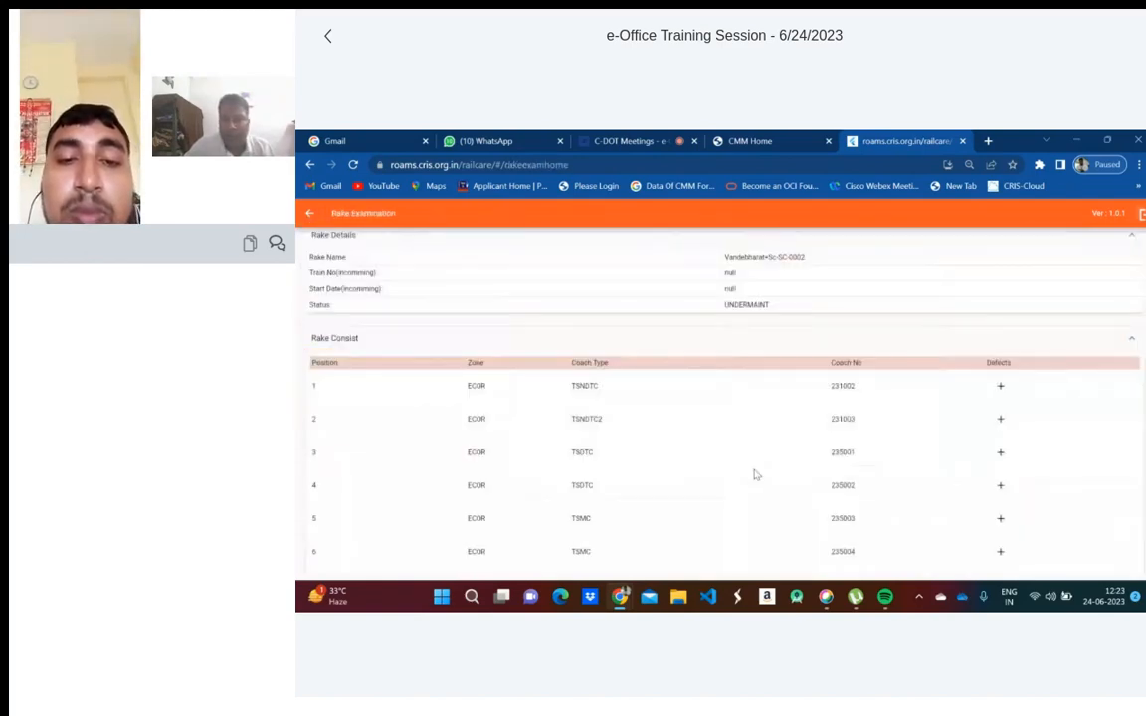
scroll(756, 475, up, 2)
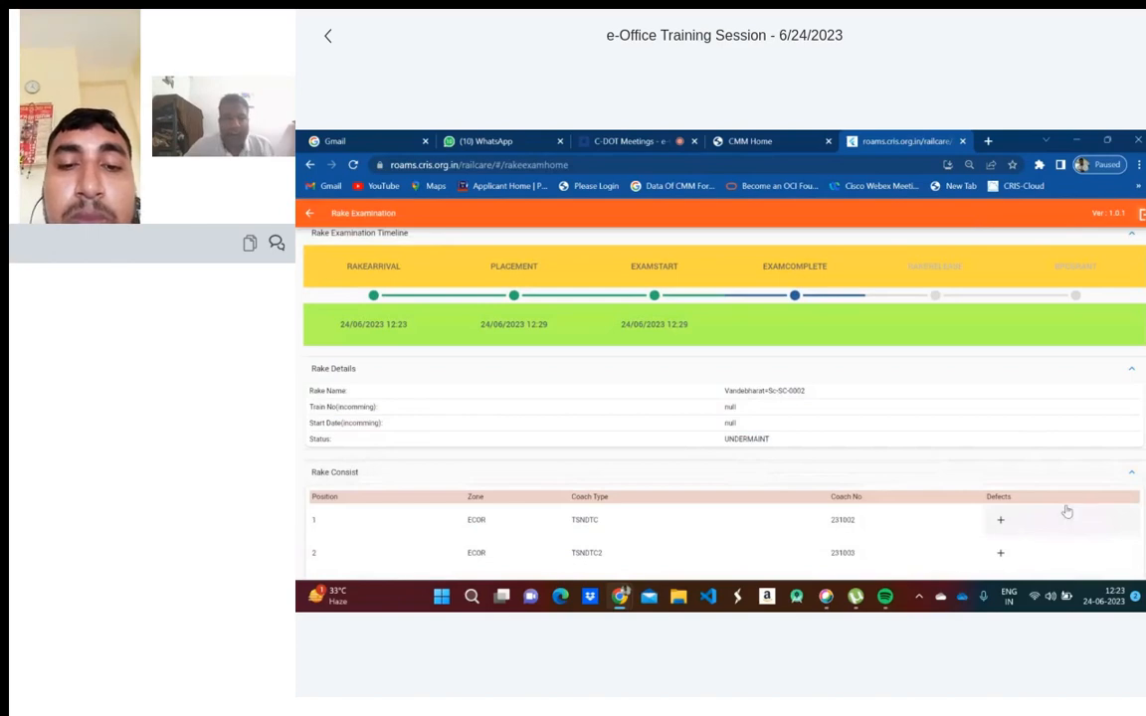
scroll(871, 512, down, 1)
scroll(870, 512, down, 1)
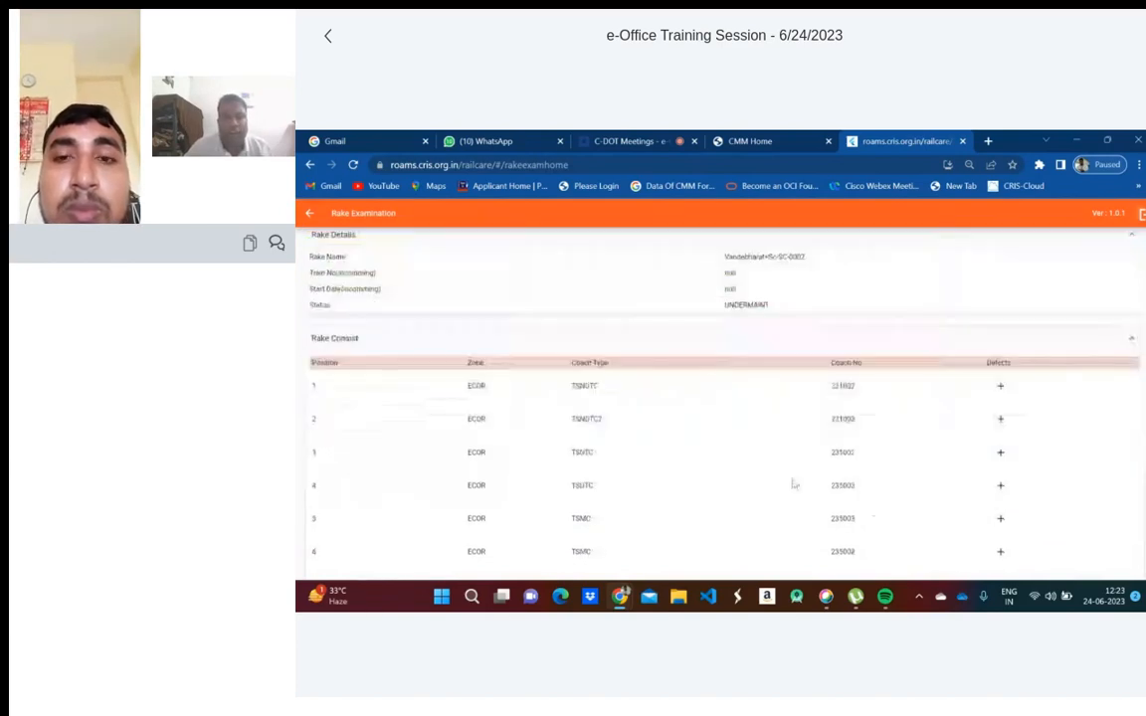
- Add a 'Vibration in Motor Coach-Pantry Side' defect to coach 231002, position 1, location pl
click(1003, 386)
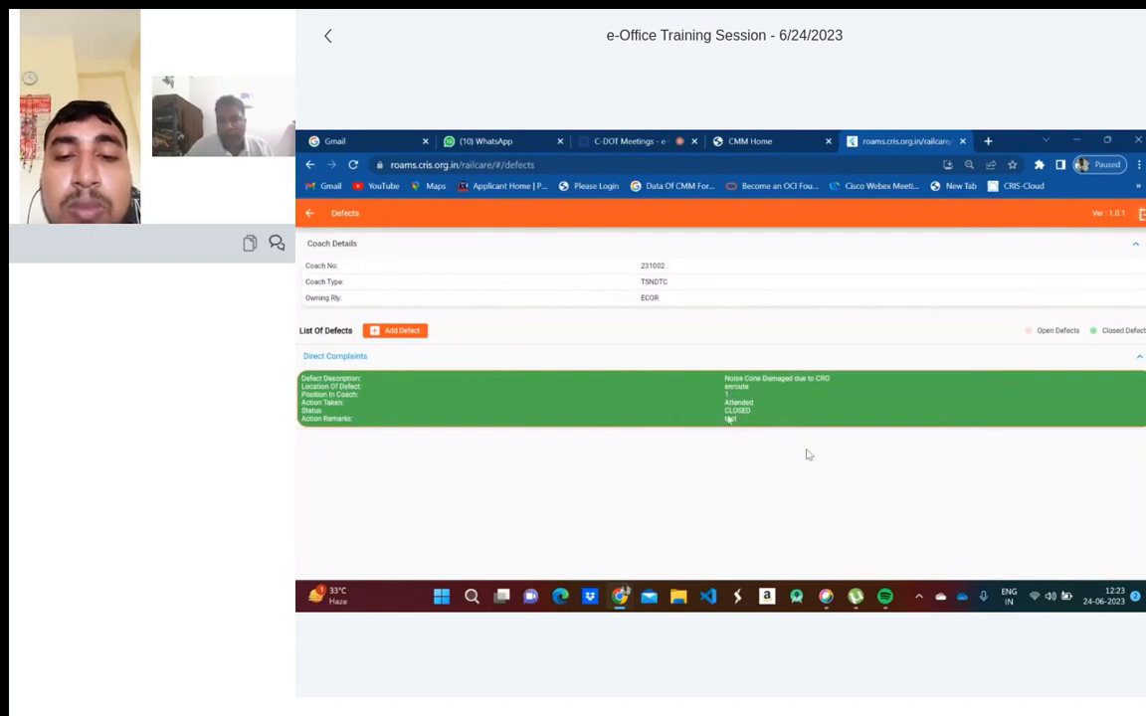
click(407, 333)
click(660, 266)
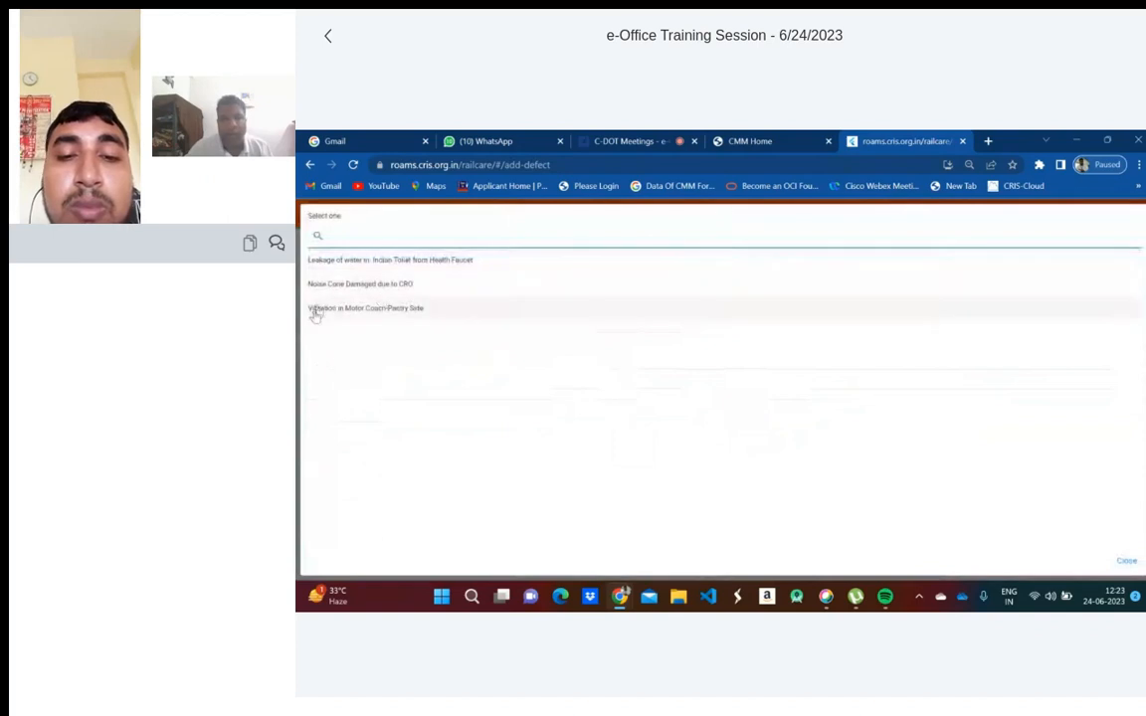
click(316, 312)
click(661, 303)
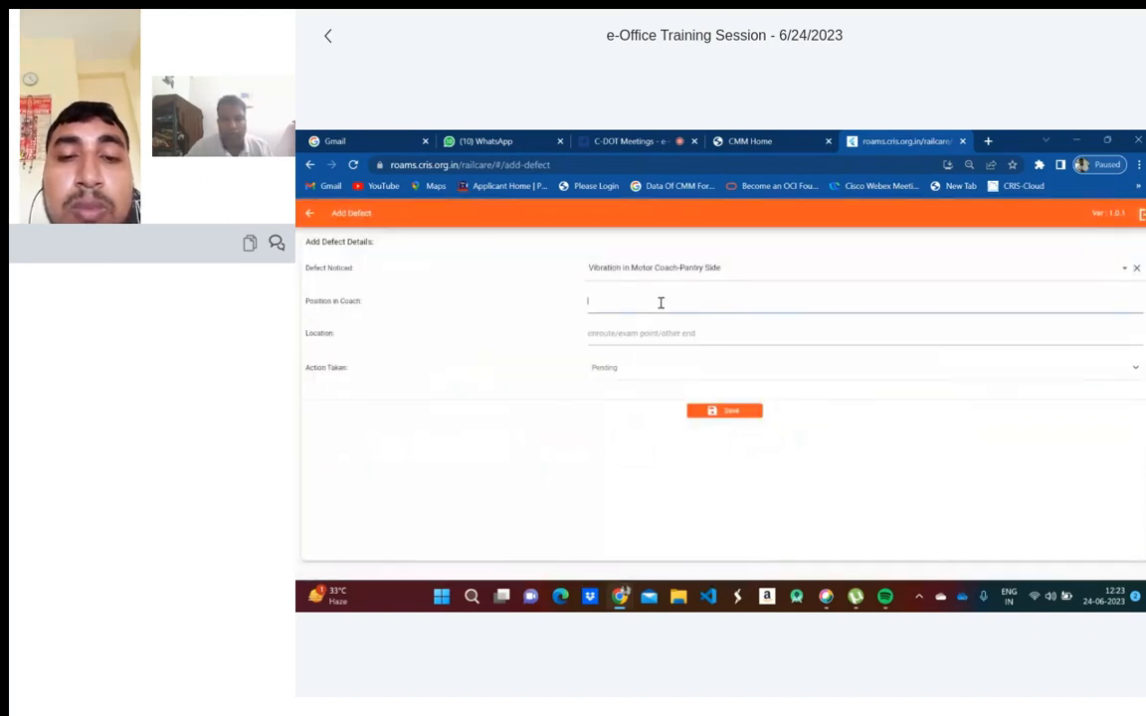
text(1)
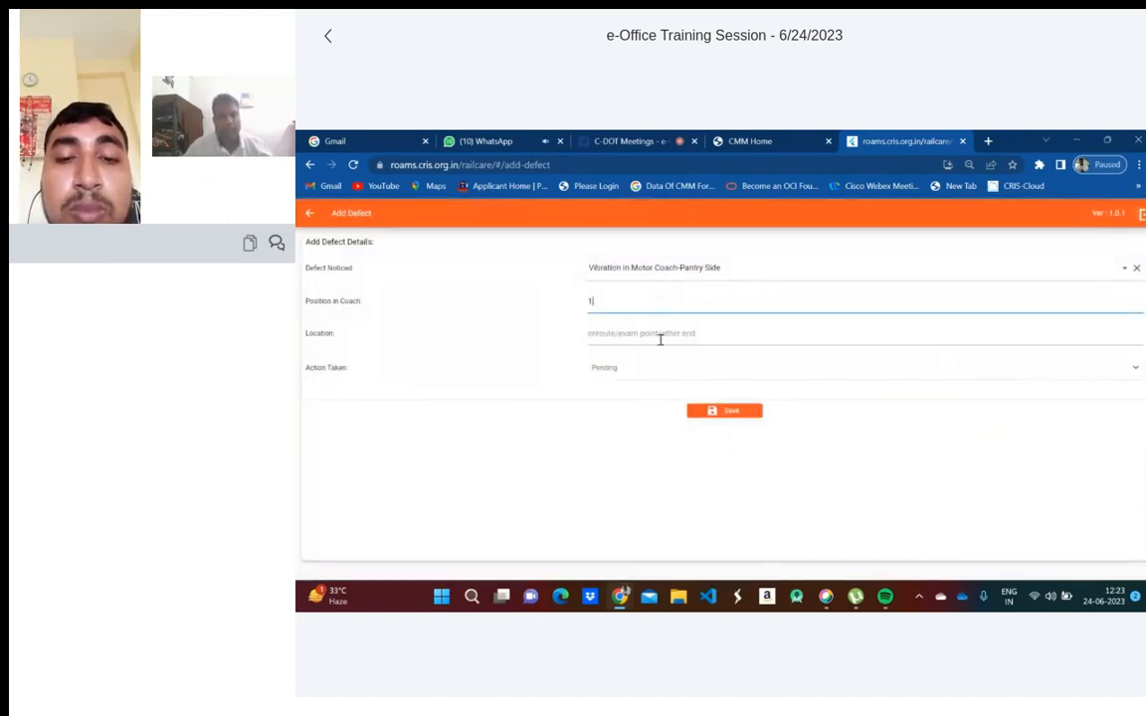
click(660, 339)
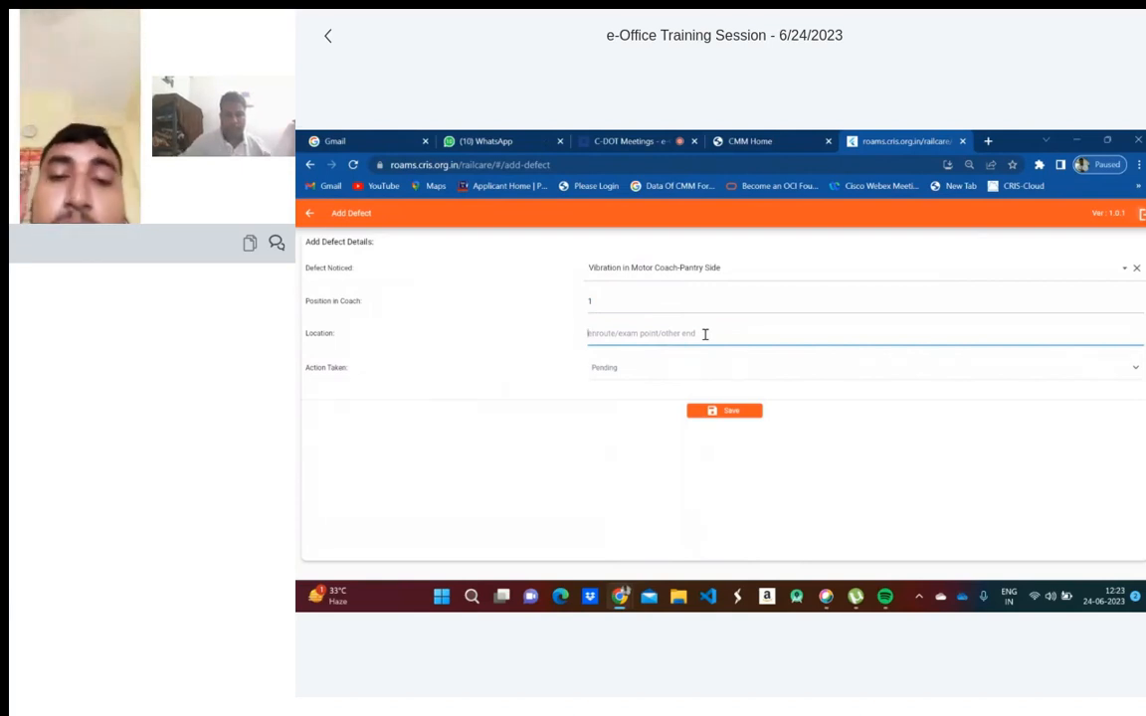
text(pl)
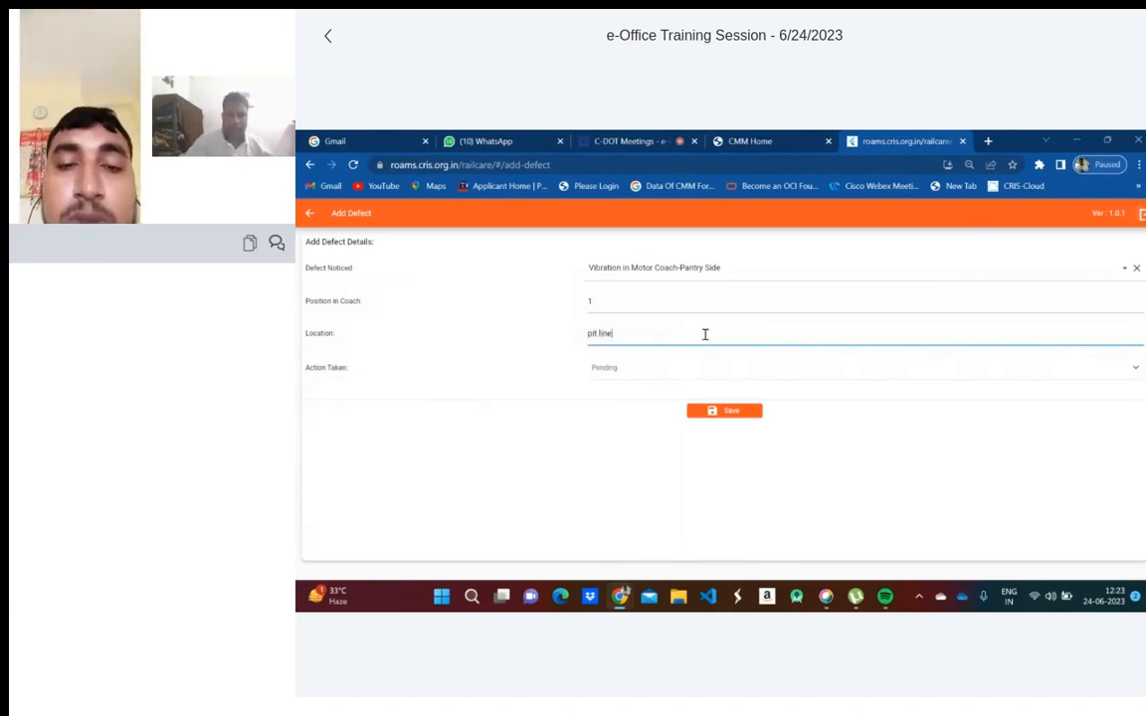
click(711, 410)
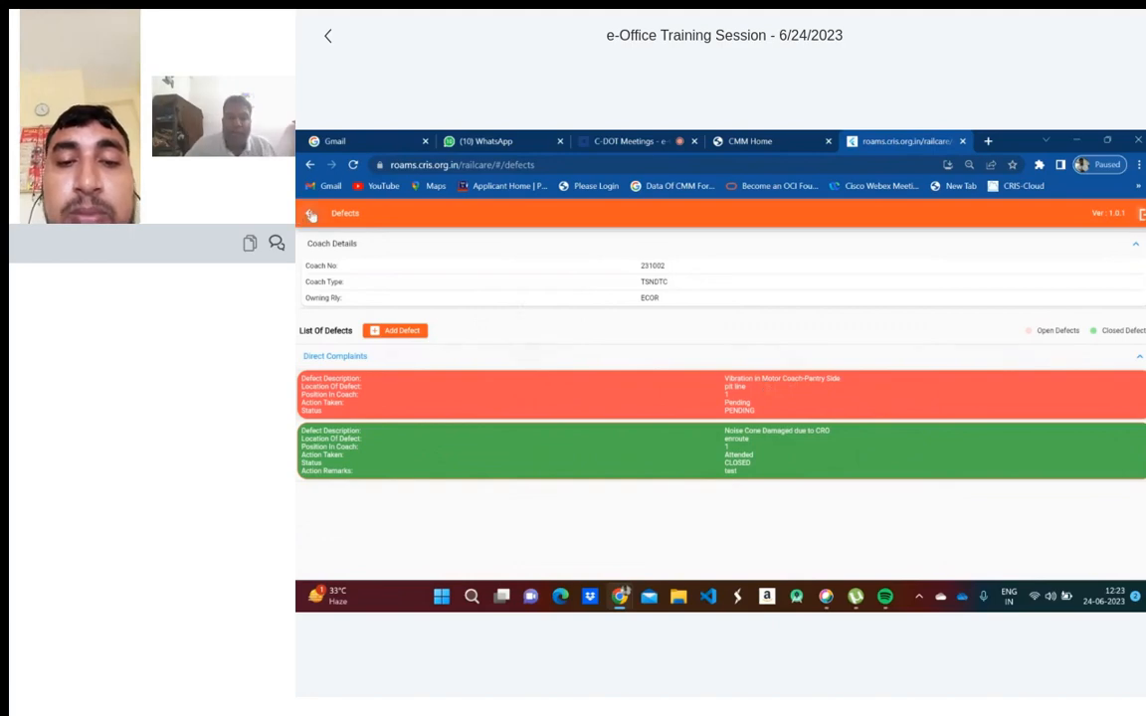
- Go back and check that coach 231002 shows one open defect
click(310, 214)
scroll(641, 468, down, 3)
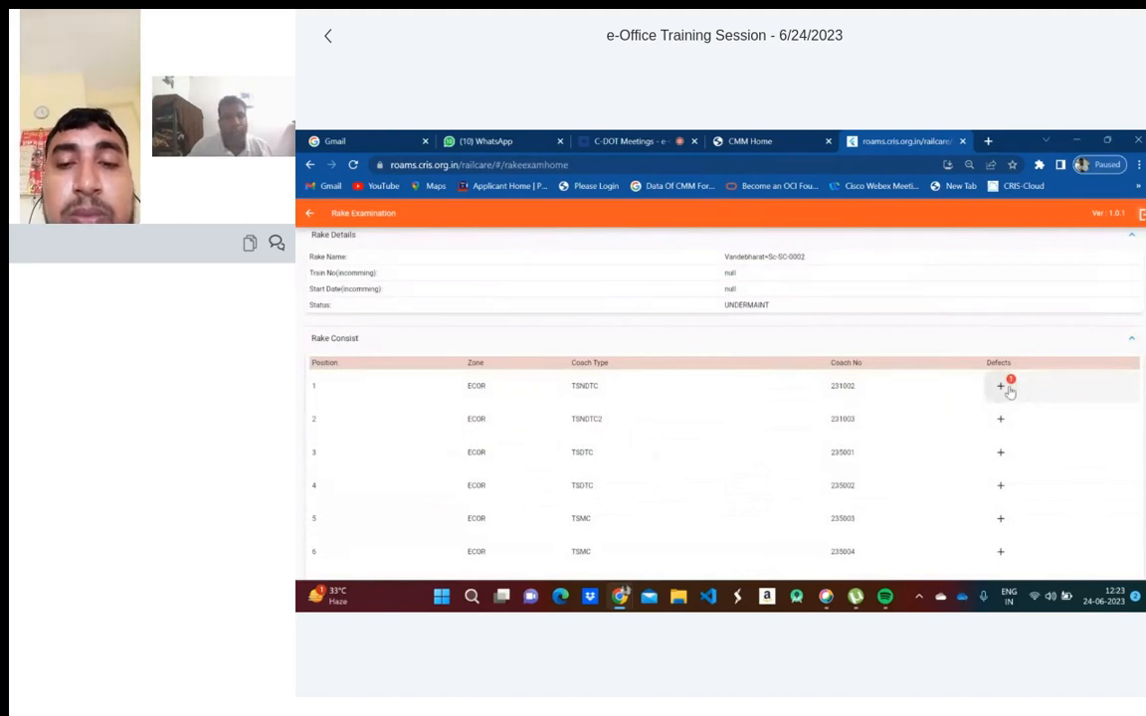
scroll(1009, 392, down, 2)
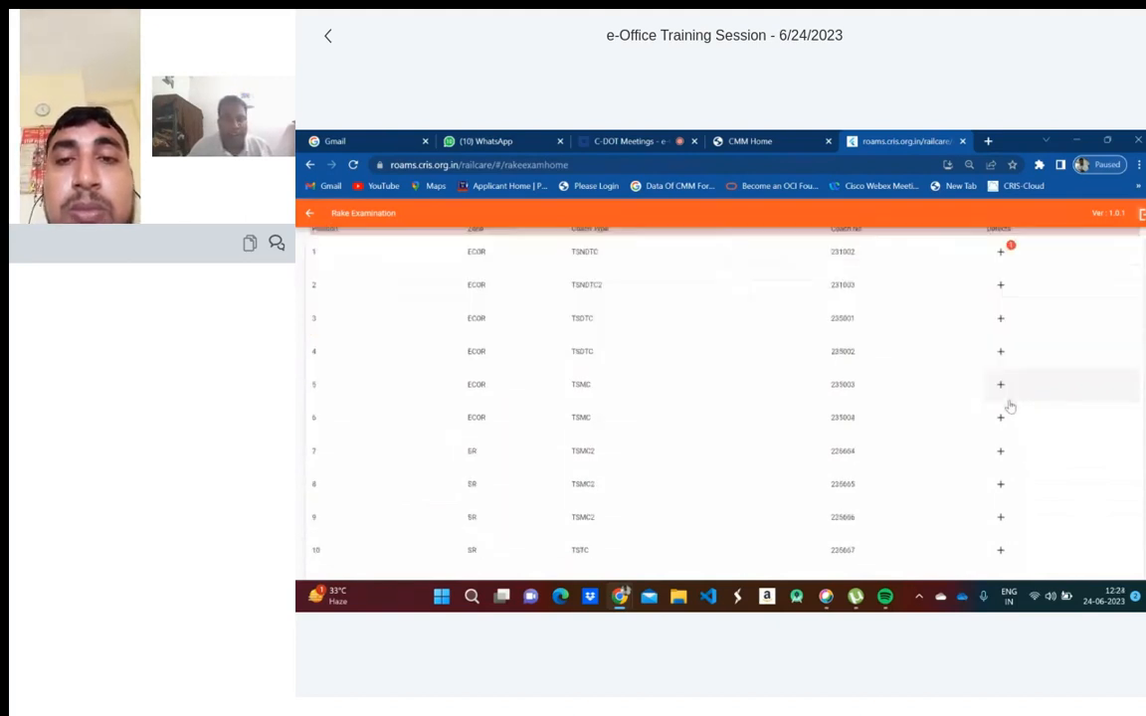
scroll(1010, 406, up, 2)
scroll(1009, 405, up, 3)
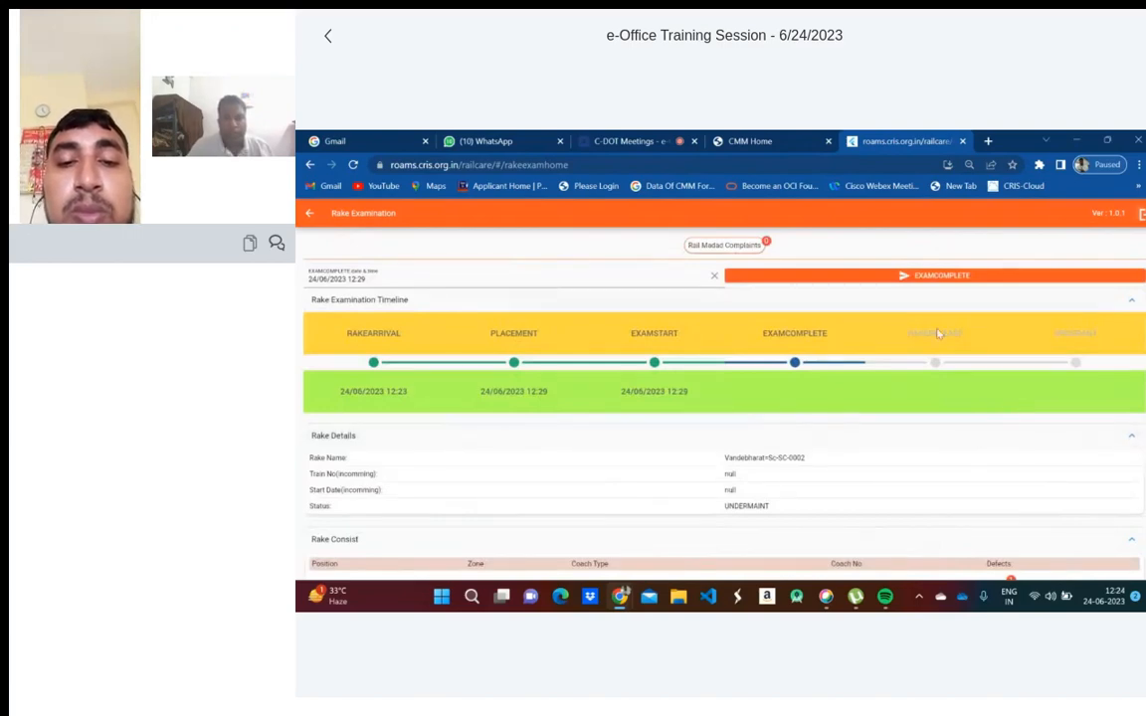
- Record exam completion at 24/06/2023 12:30, correcting the first 12:24 entry, and mark EXAMCOMPLETE
click(370, 278)
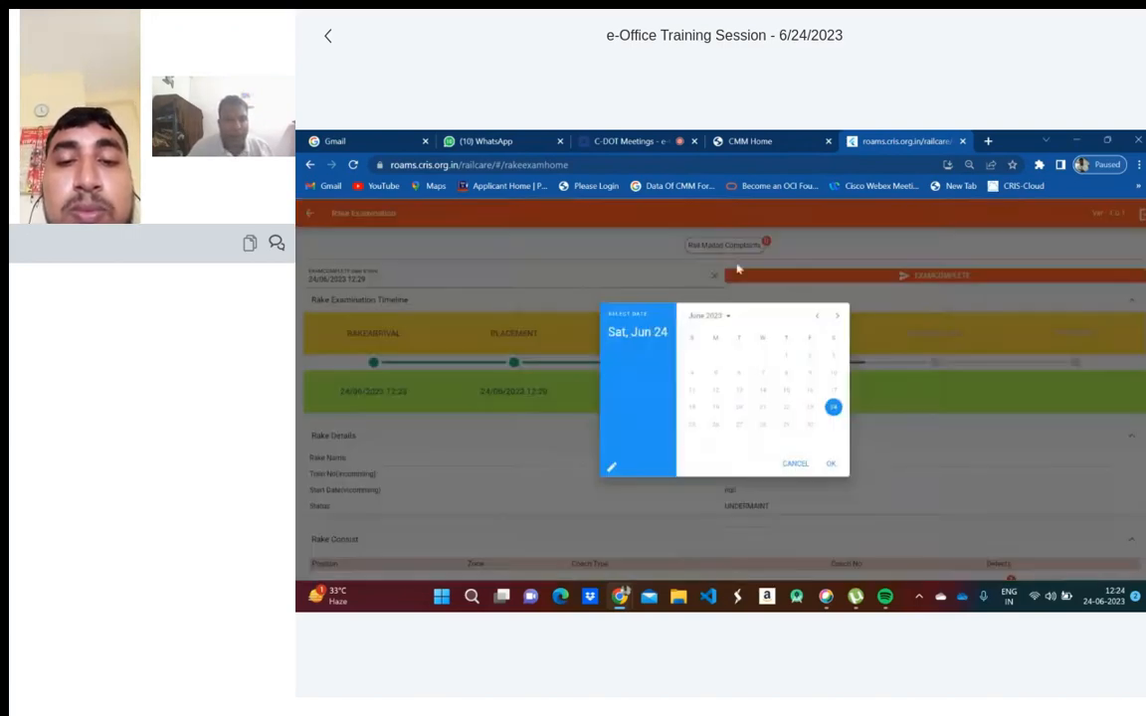
click(832, 466)
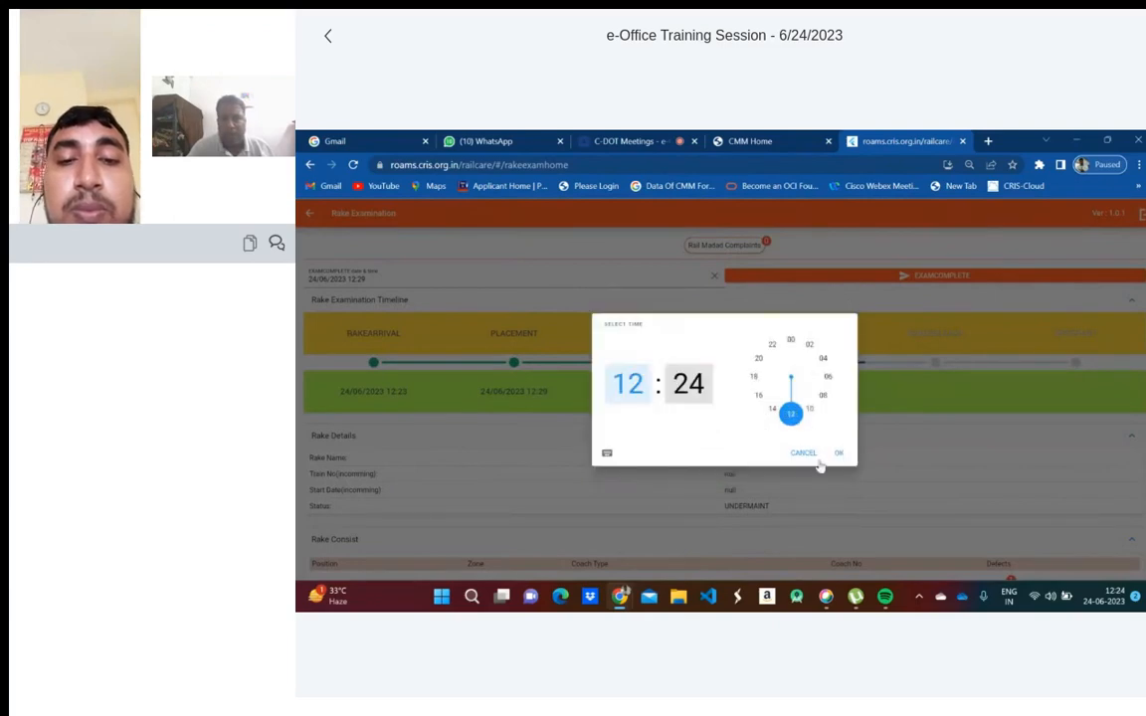
click(836, 456)
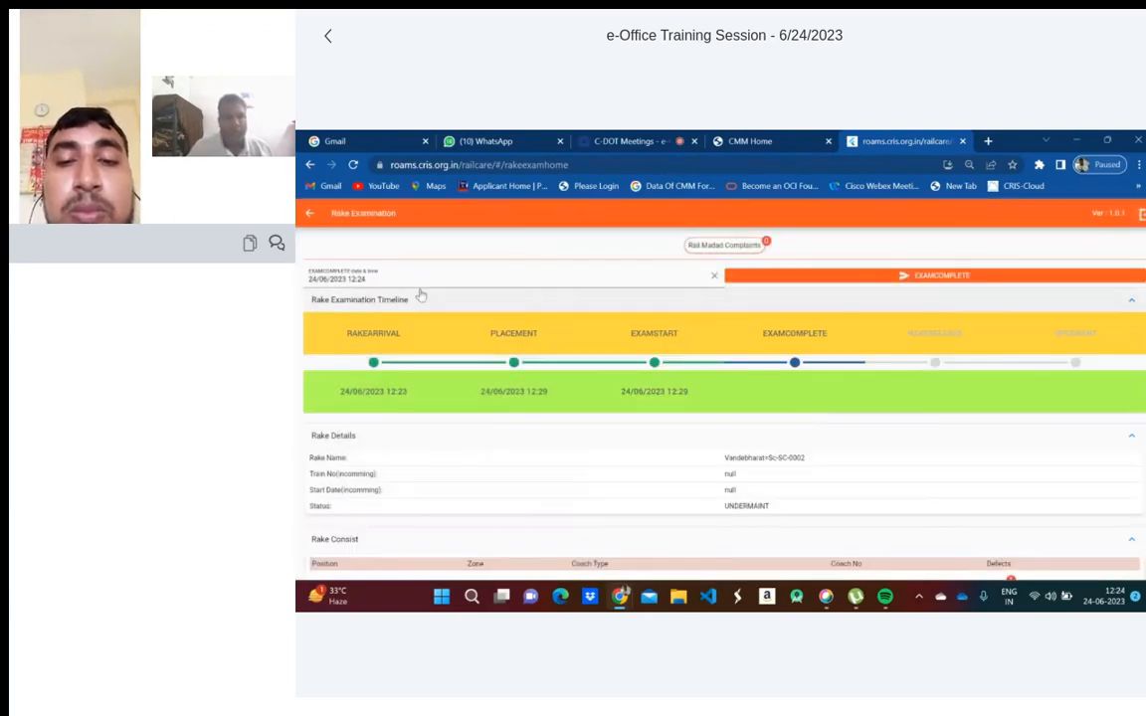
click(415, 283)
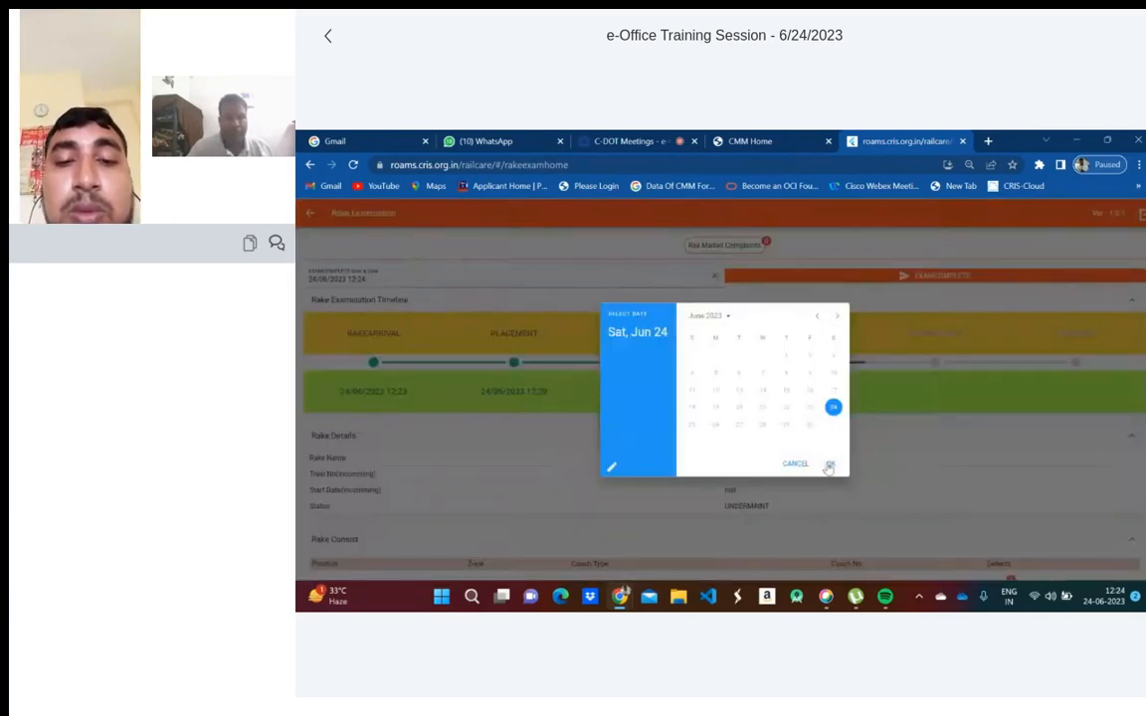
click(831, 464)
click(791, 414)
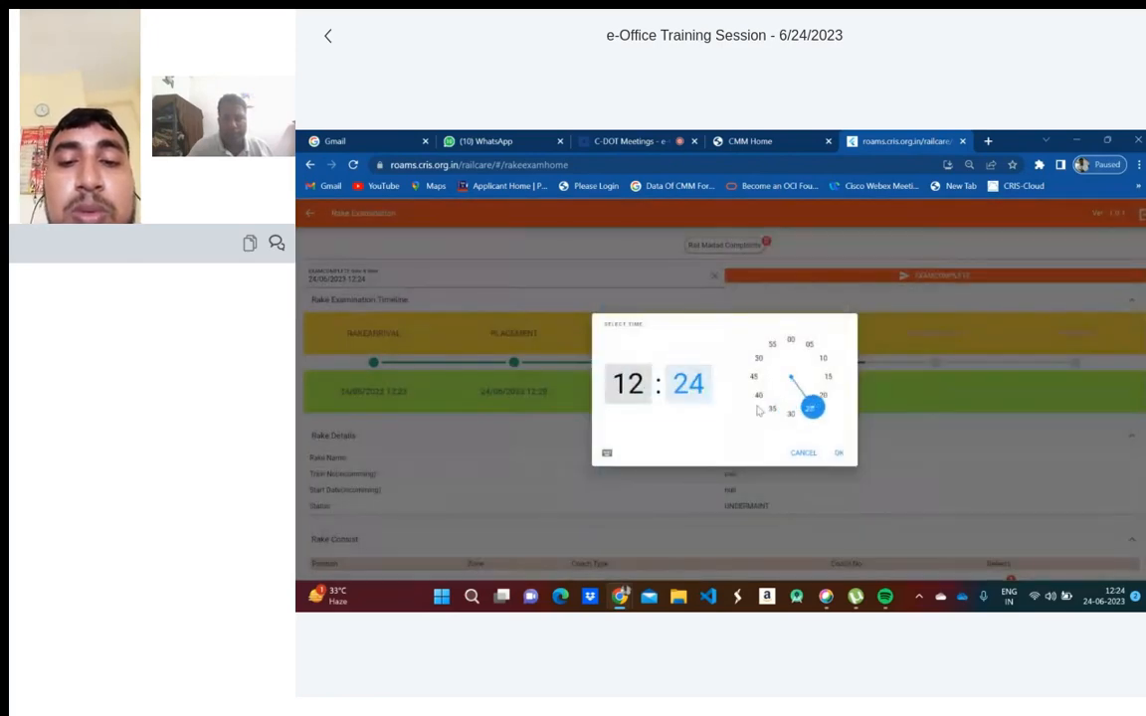
drag(813, 407, 791, 414)
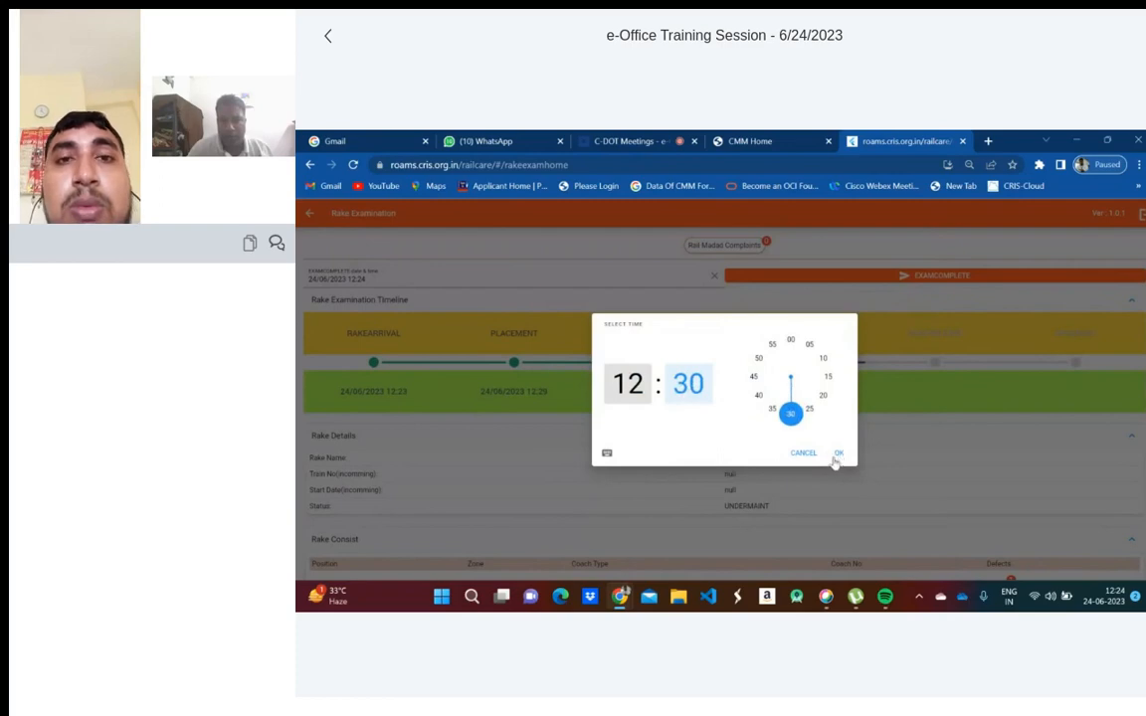
click(838, 453)
click(926, 279)
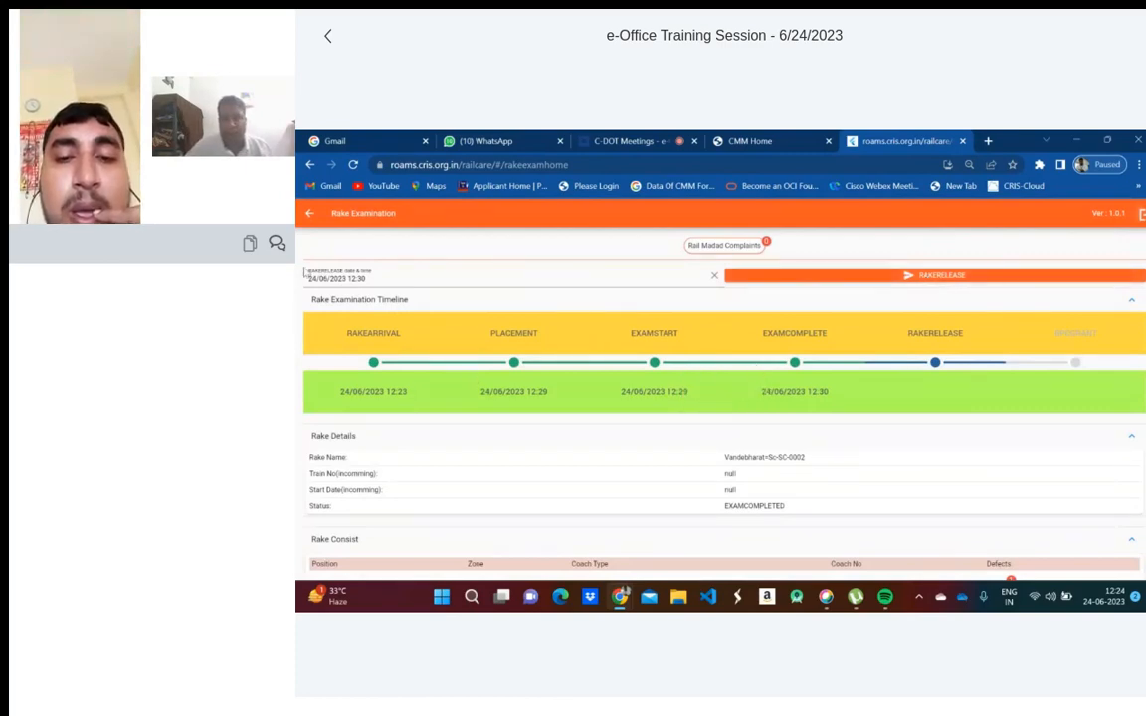
- Set the rake release time to 24/06/2023 12:30 and record it with RAKERELEASE
click(358, 279)
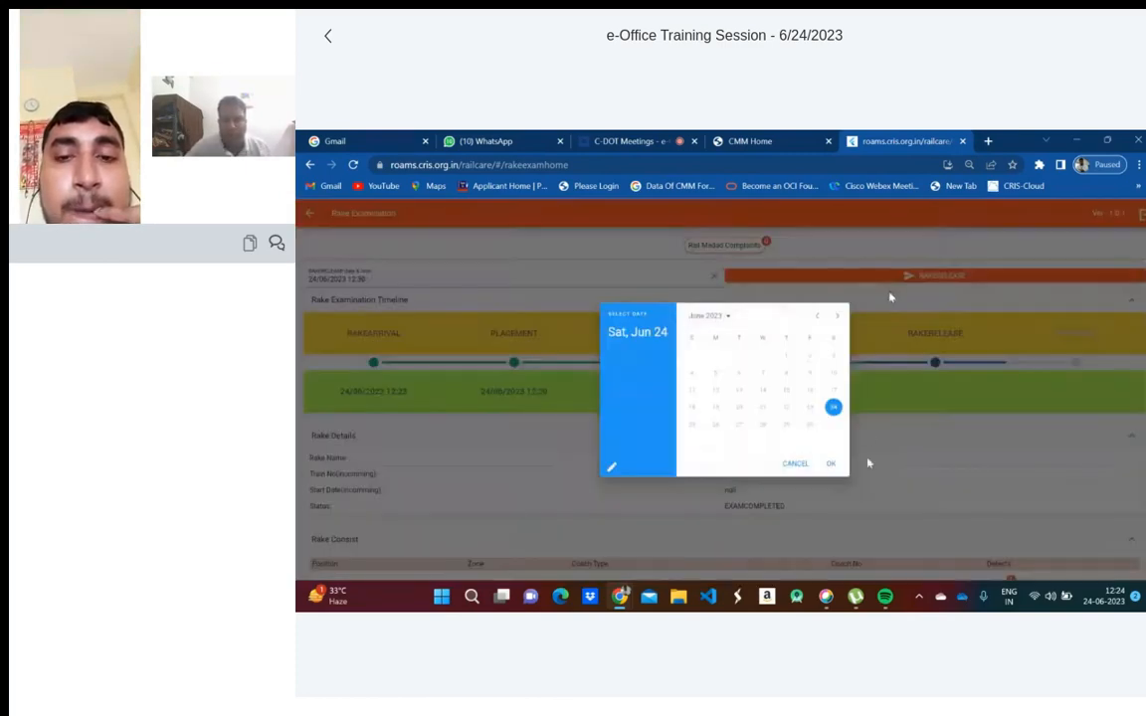
click(831, 464)
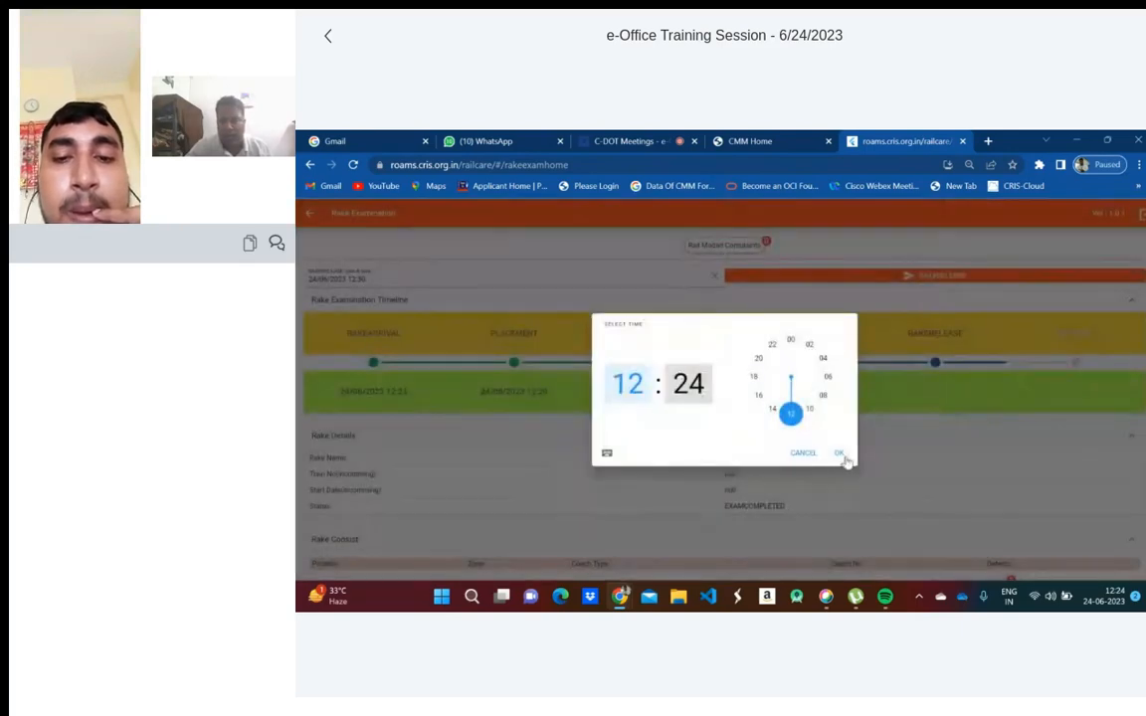
click(791, 413)
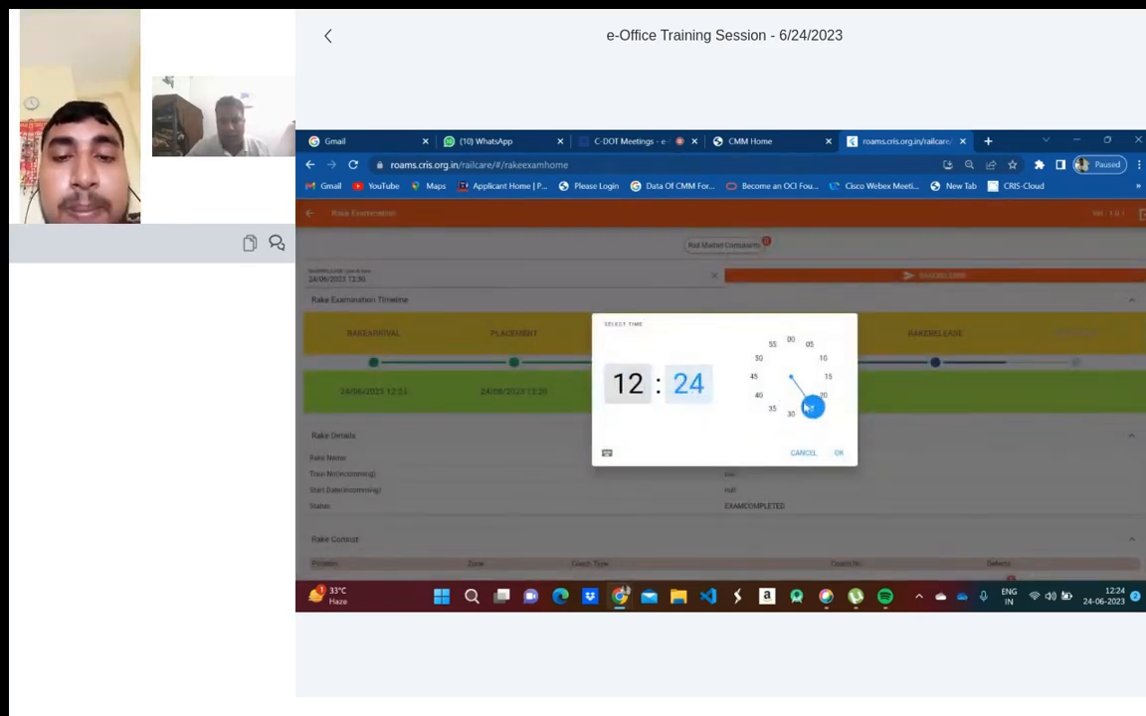
drag(808, 408, 791, 416)
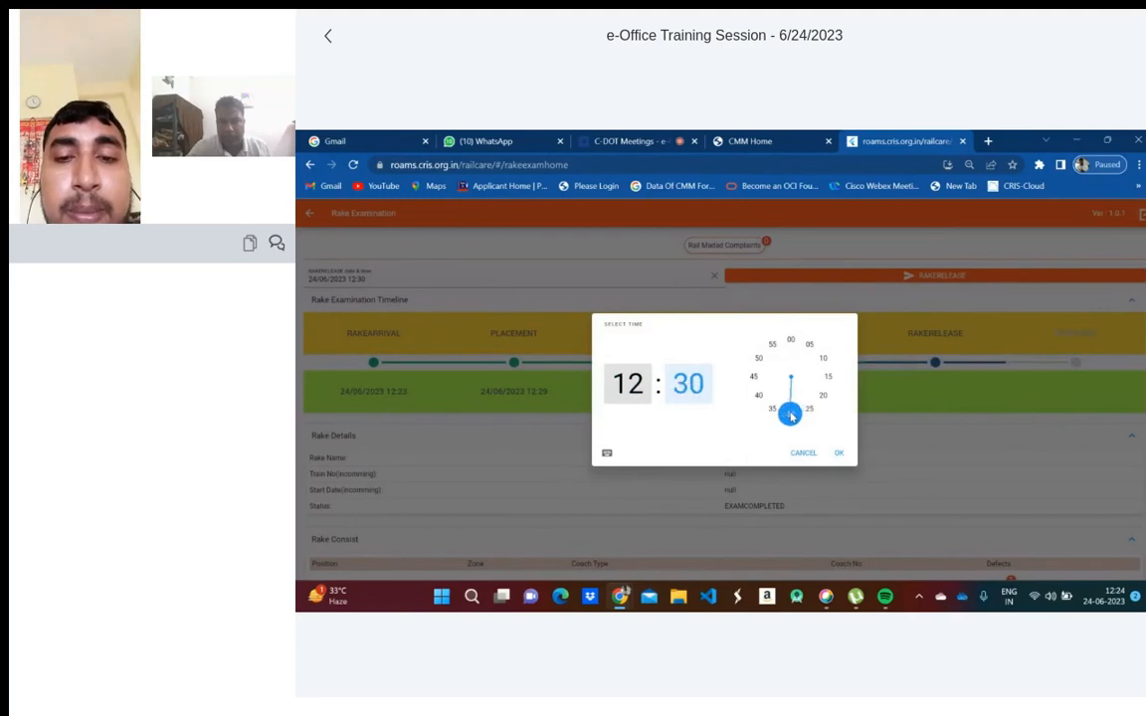
click(839, 453)
click(921, 278)
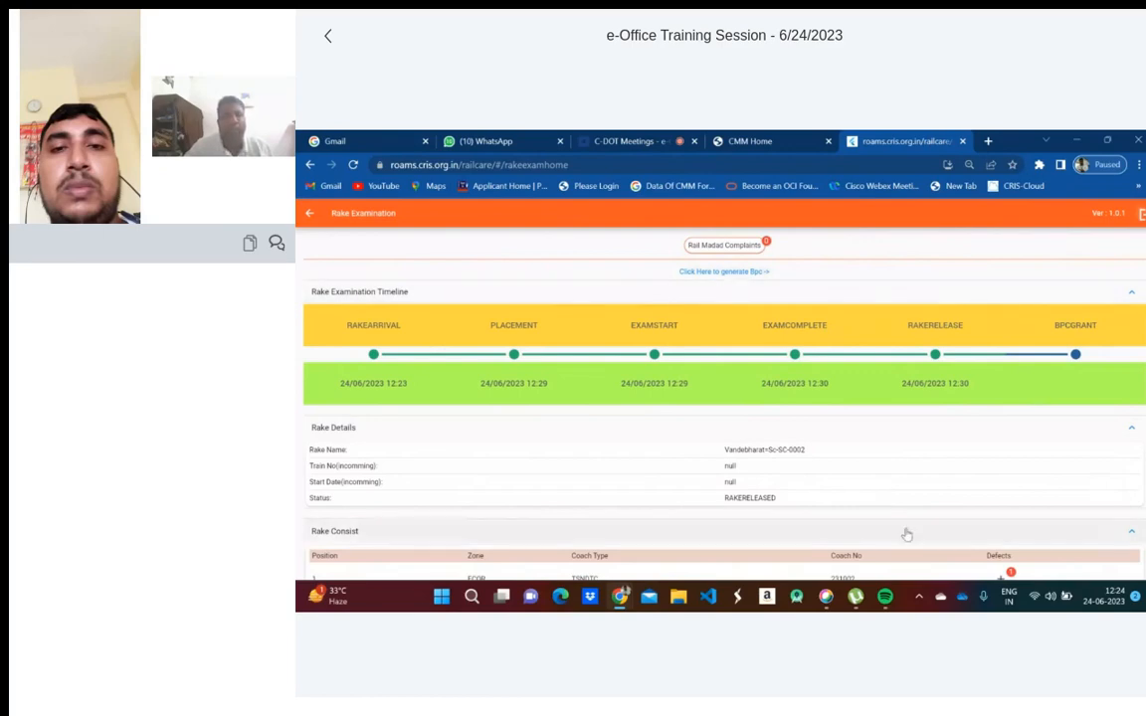
- Go back to the BPC list and open the BPC form for a released rake
scroll(901, 527, down, 4)
scroll(886, 506, up, 5)
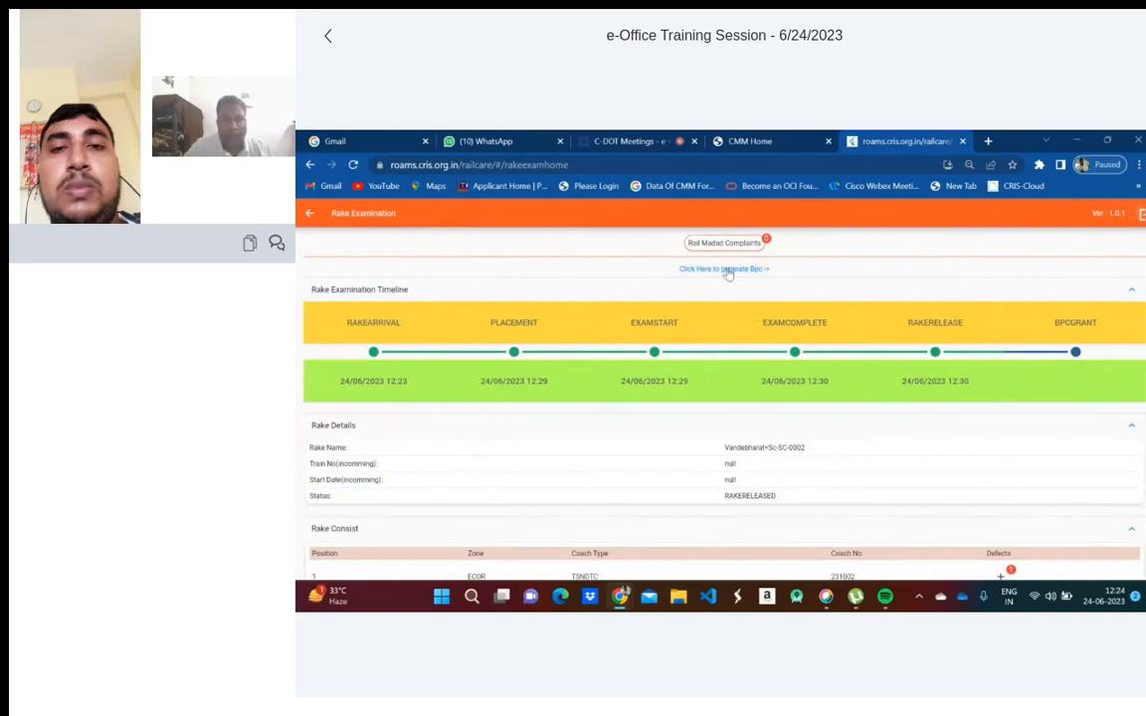
click(309, 213)
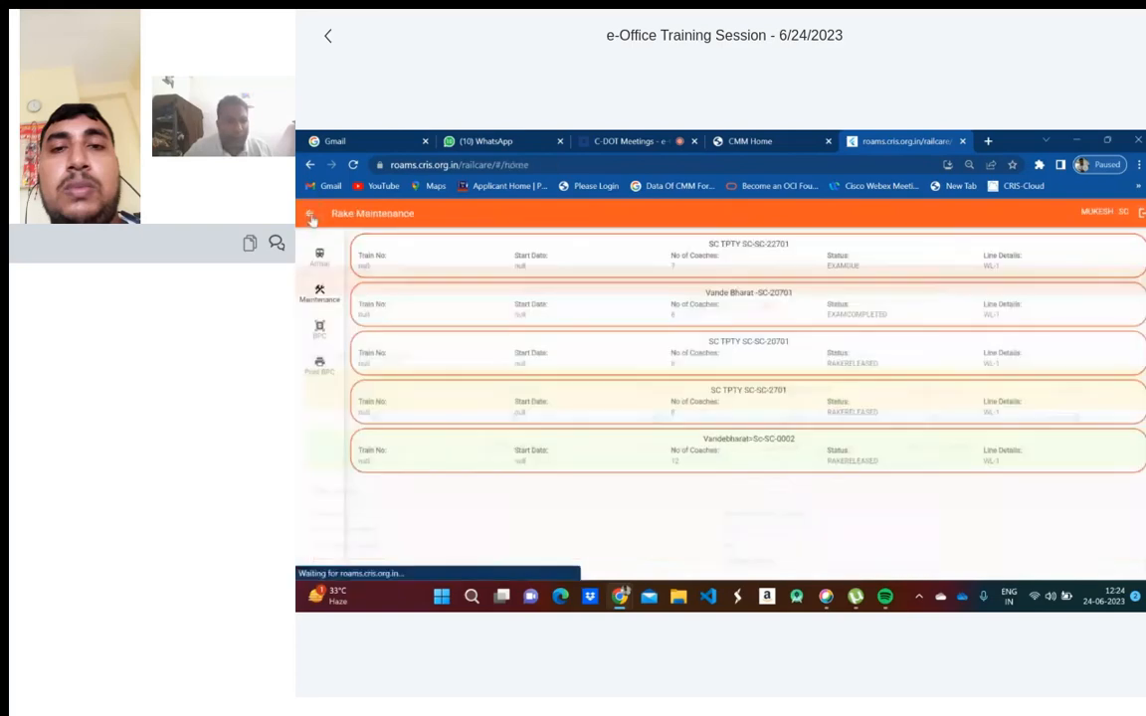
click(319, 329)
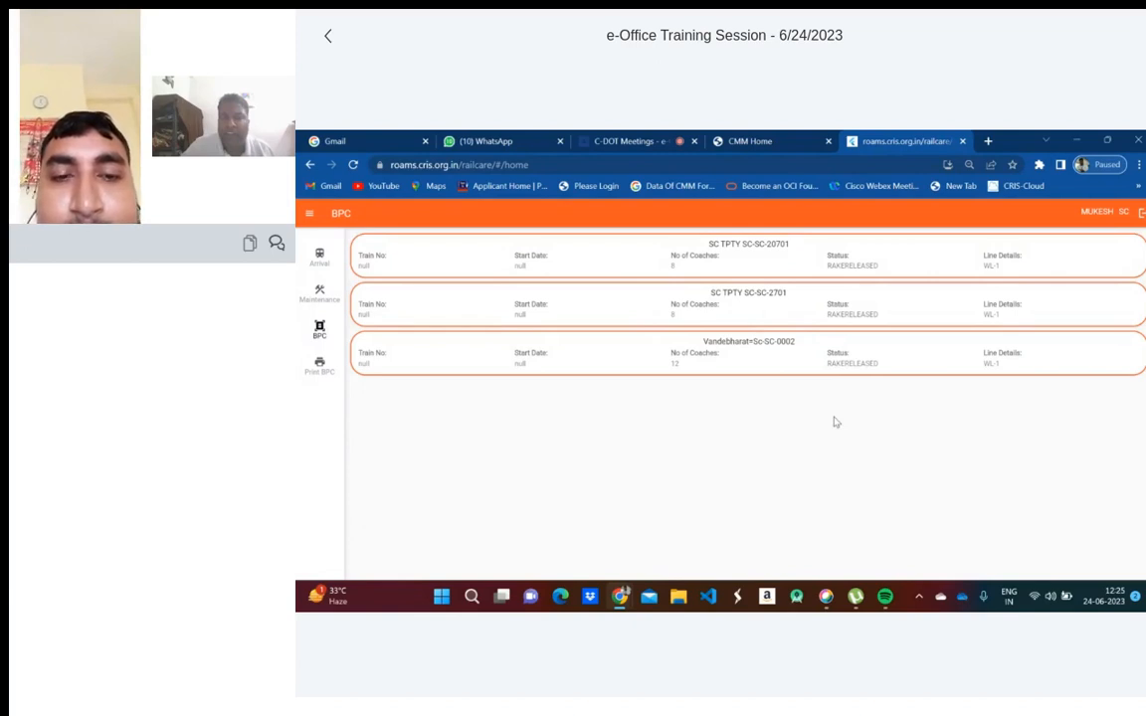
click(627, 276)
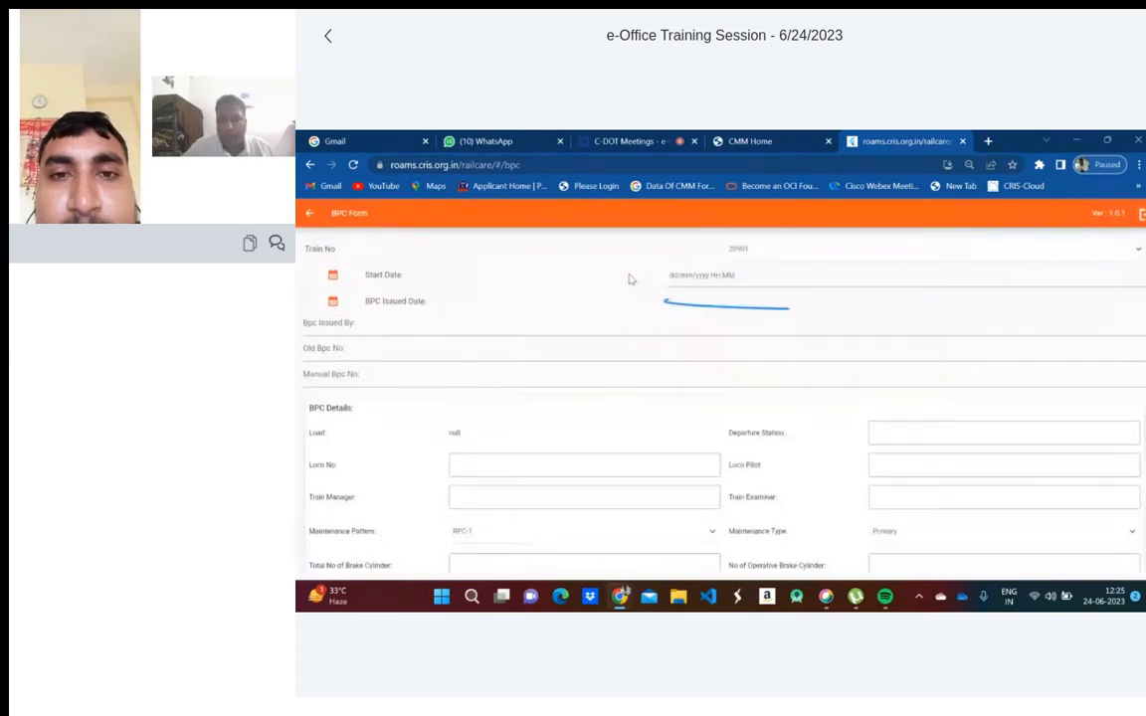
- Choose train number 22225 on the BPC form
click(782, 250)
scroll(780, 374, down, 5)
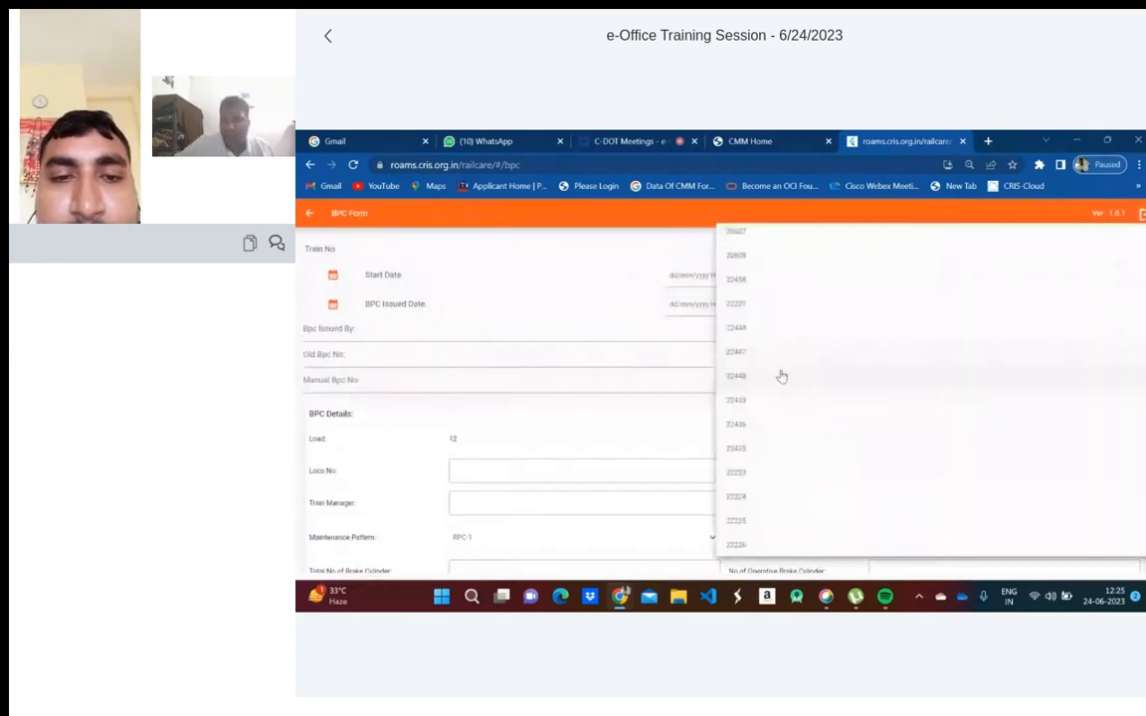
scroll(780, 374, up, 5)
scroll(781, 376, down, 3)
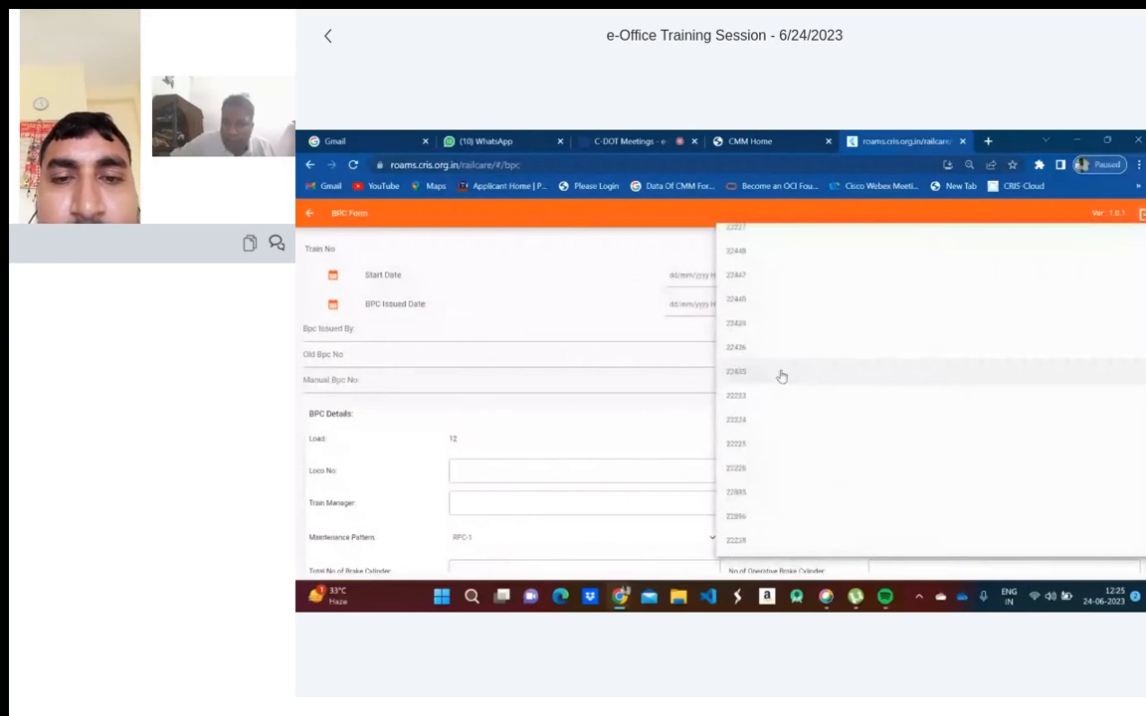
click(746, 450)
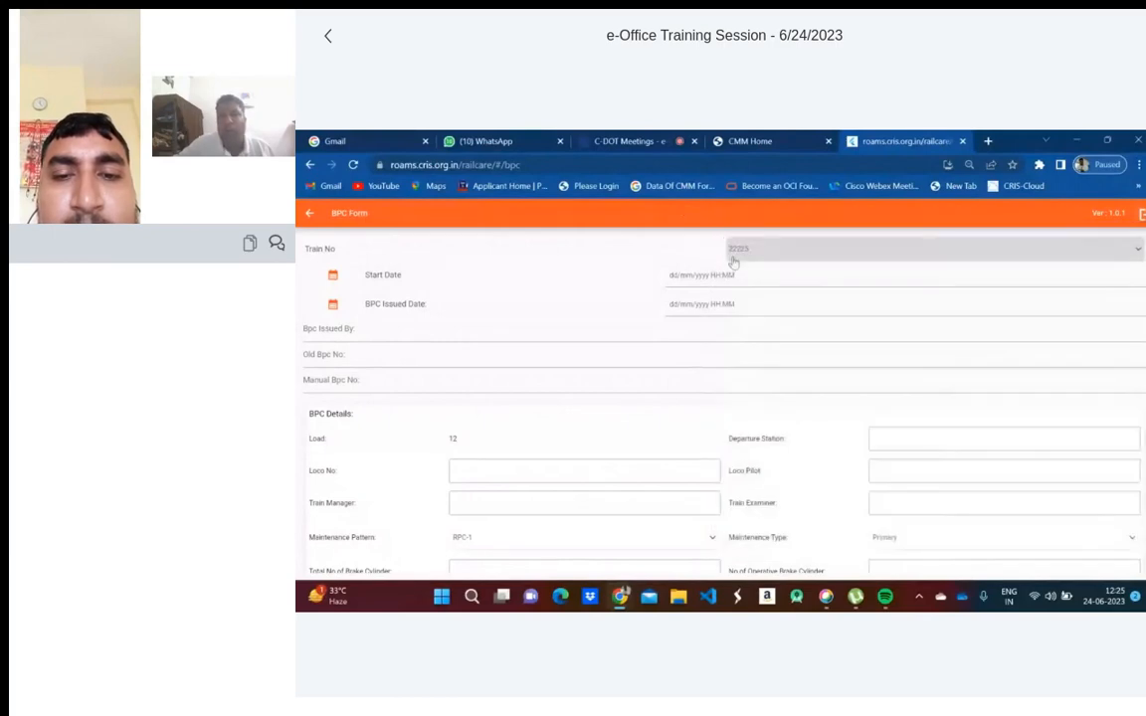
- Set the start date and time to 23 June, 12:25
click(708, 276)
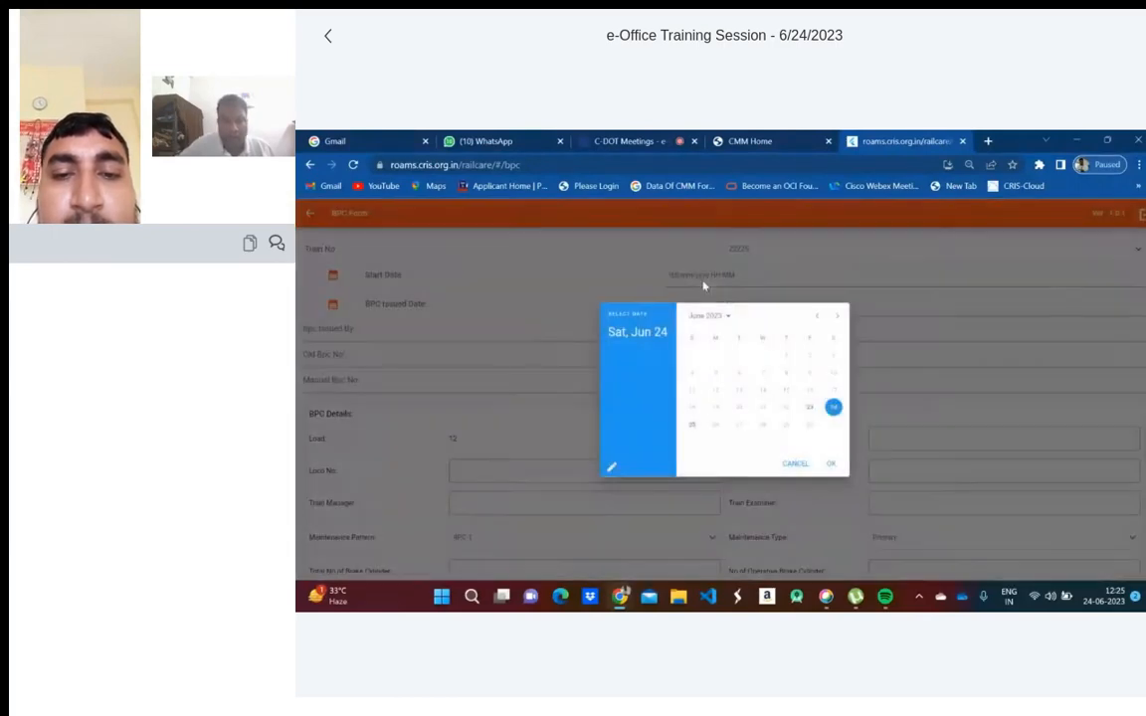
click(810, 407)
click(831, 464)
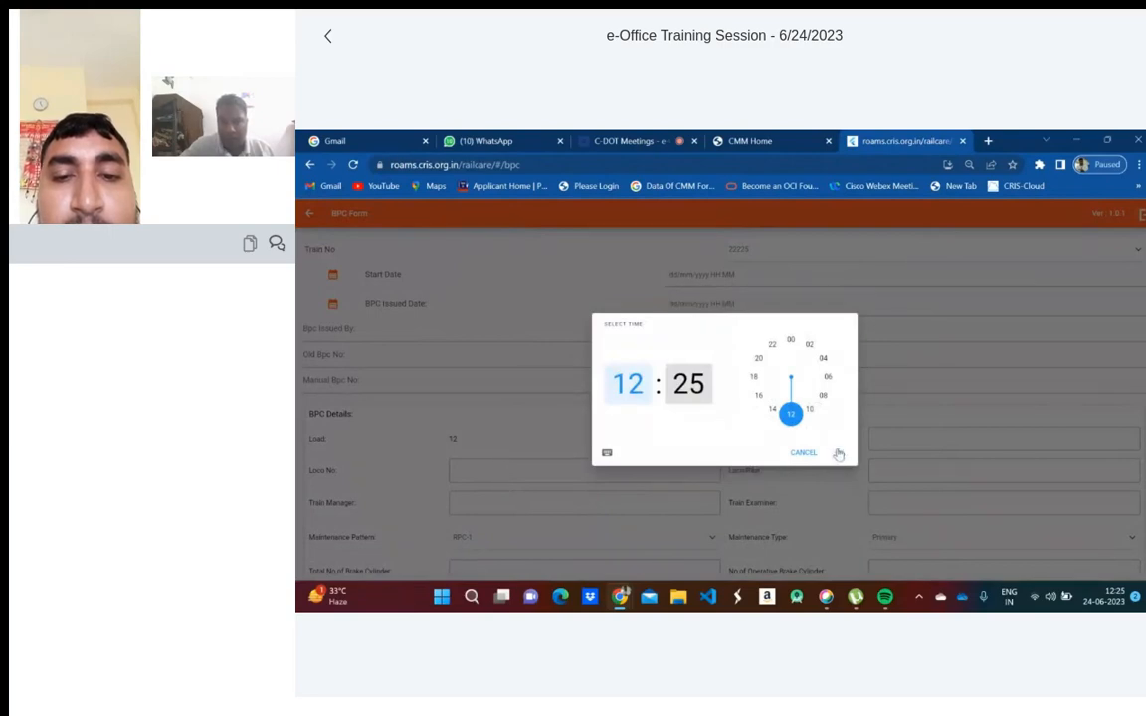
click(837, 452)
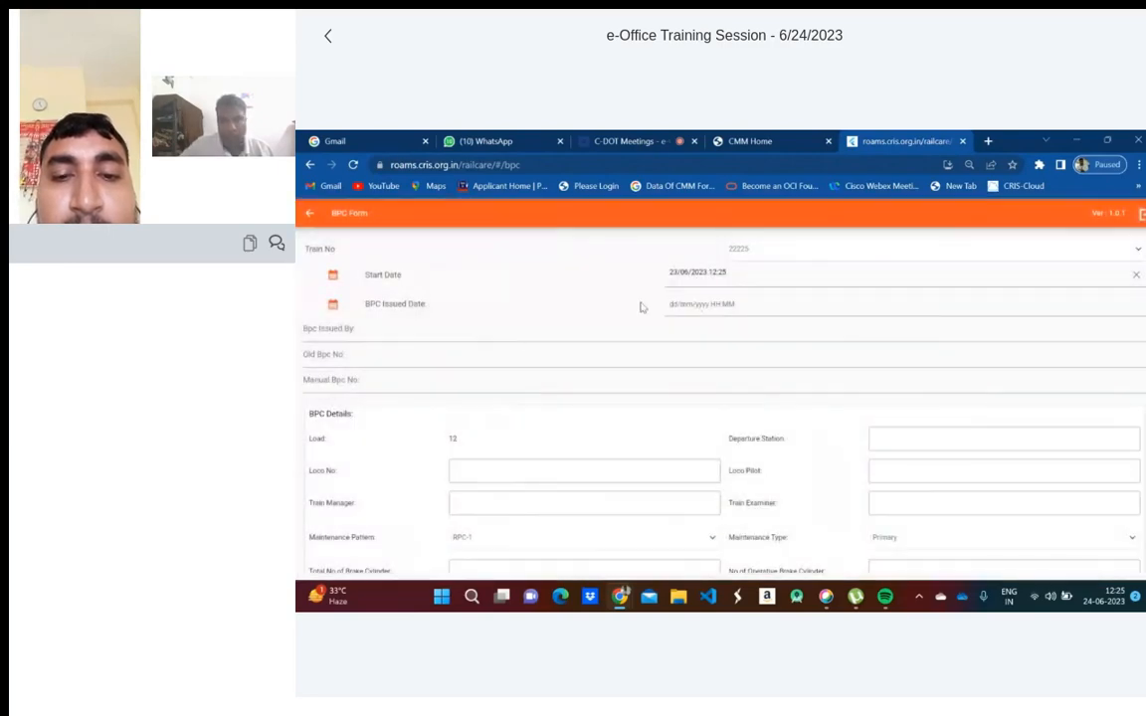
- Set the BPC issued date to 24/06/2023 12:25 and begin filling in the Bpc Issued By field
click(709, 296)
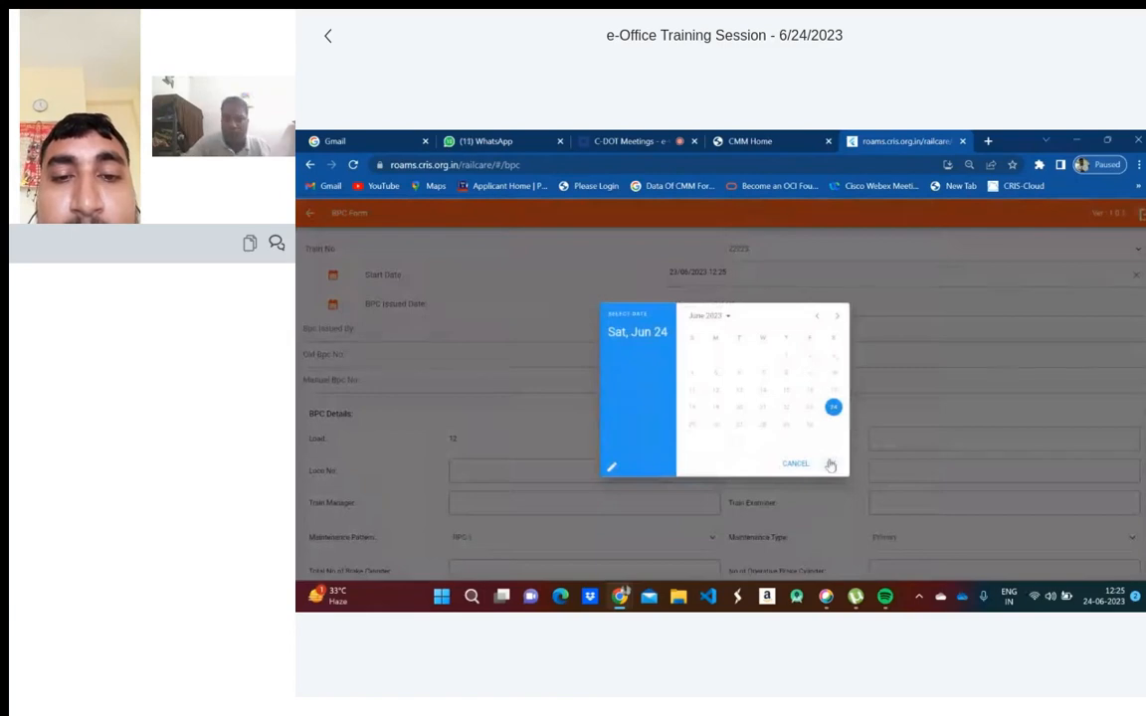
click(831, 464)
click(838, 452)
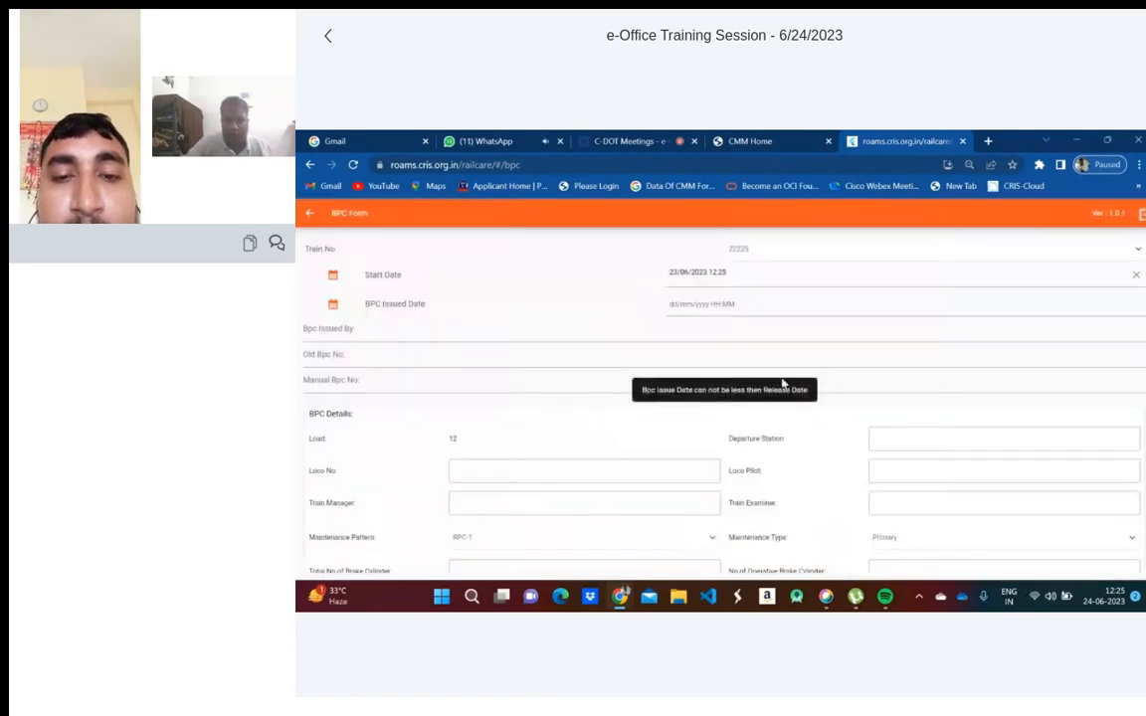
click(714, 305)
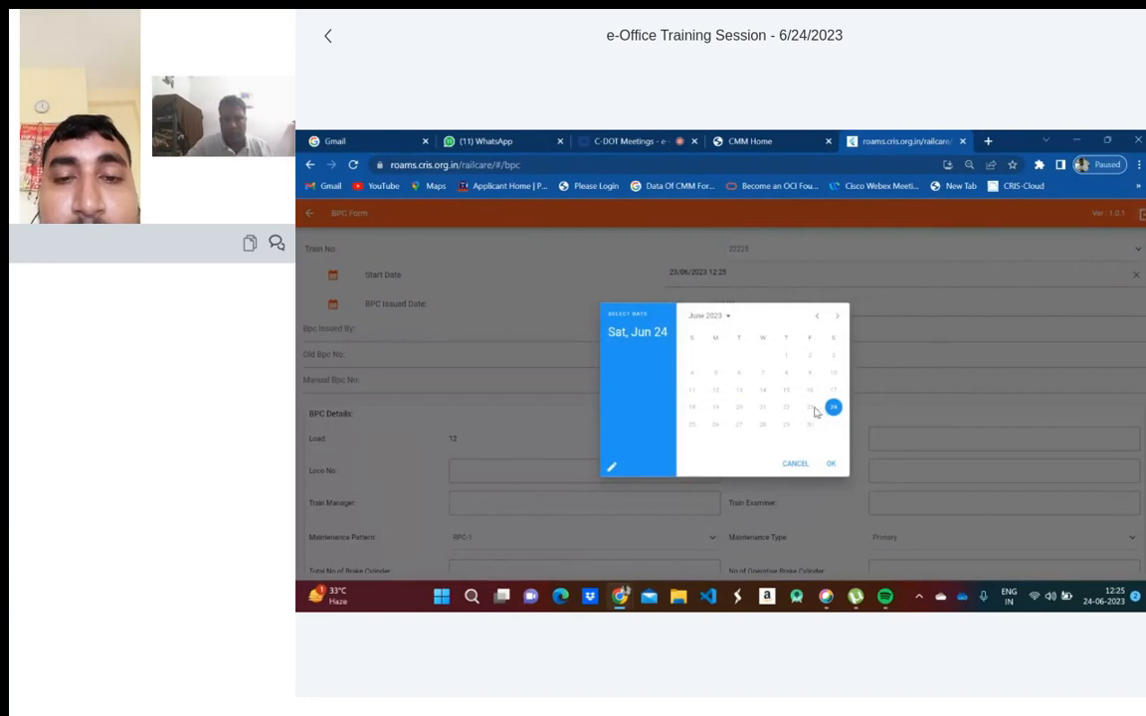
click(830, 463)
click(838, 453)
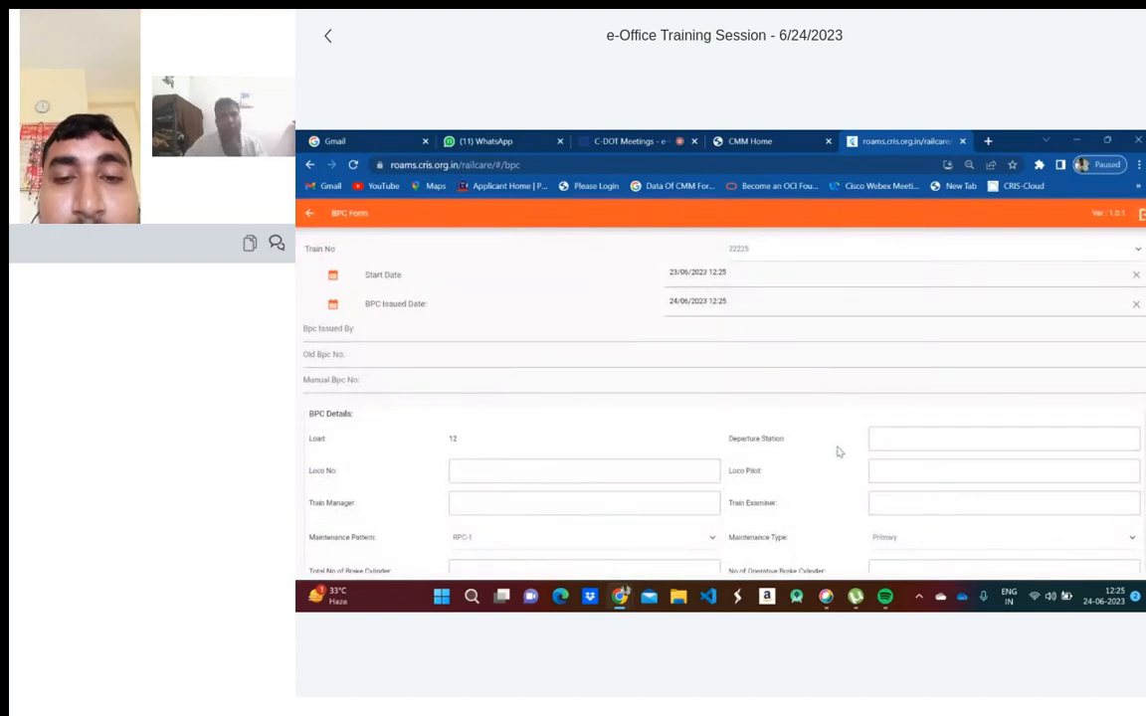
click(383, 333)
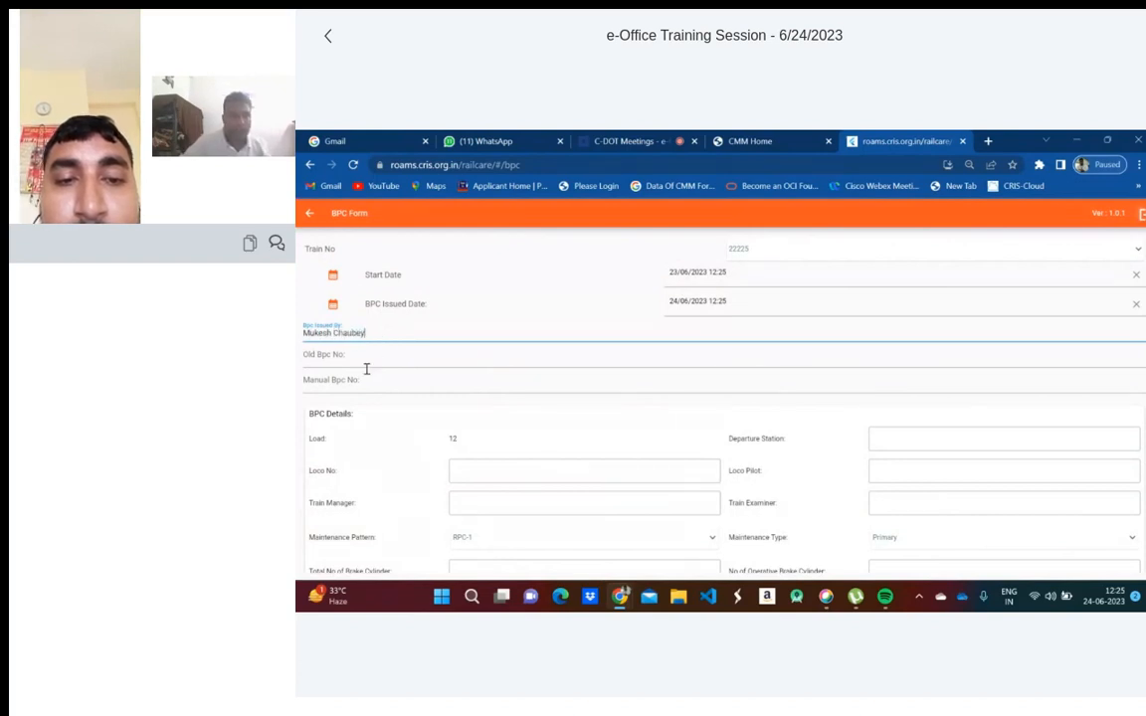
- Enter loco number 12345, the train manager, maintenance pattern RPC-3A(II) and the total brake cylinders
scroll(389, 365, down, 2)
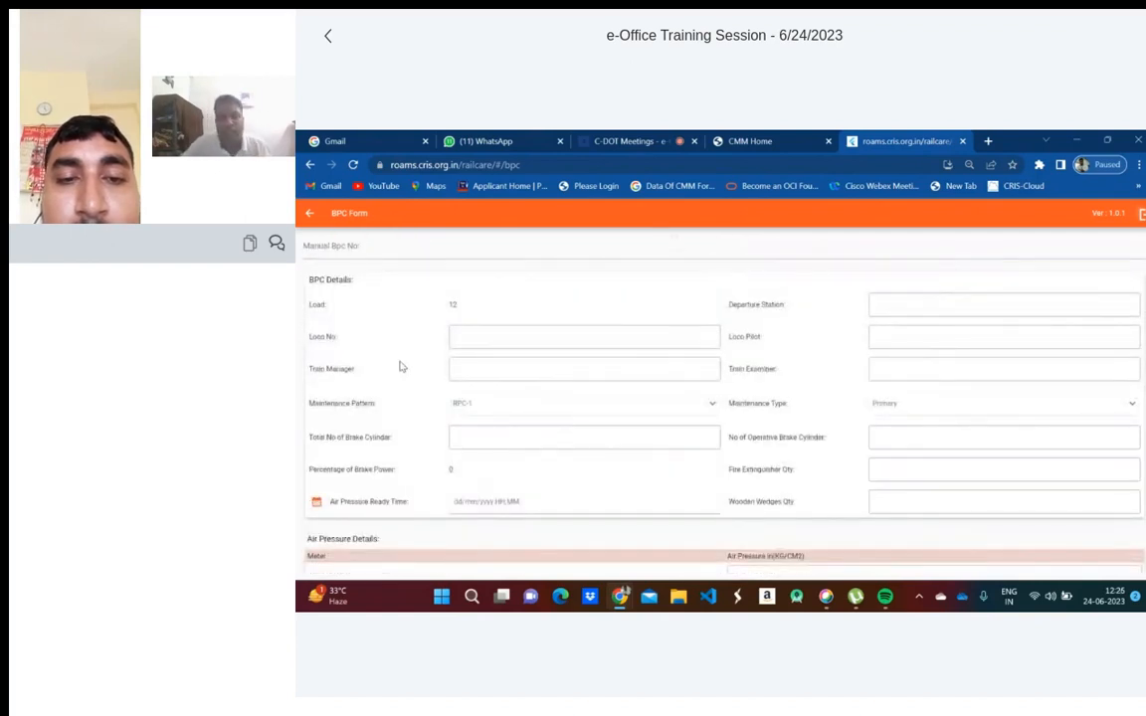
click(488, 336)
text(123)
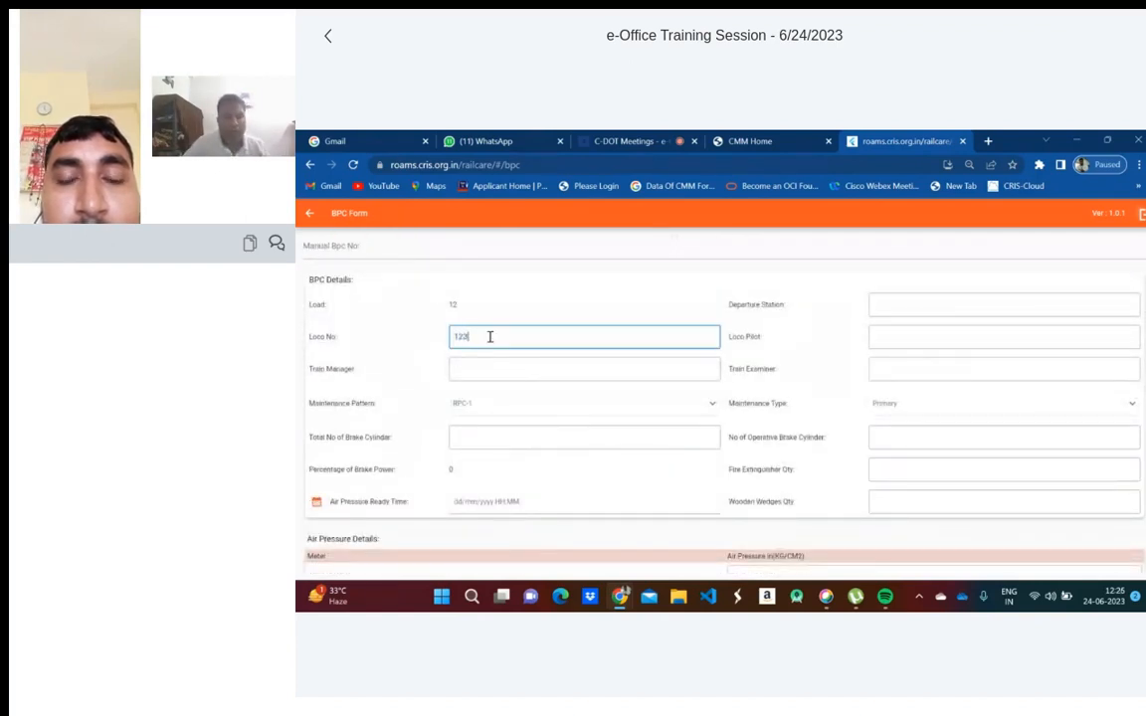
text(45)
click(478, 369)
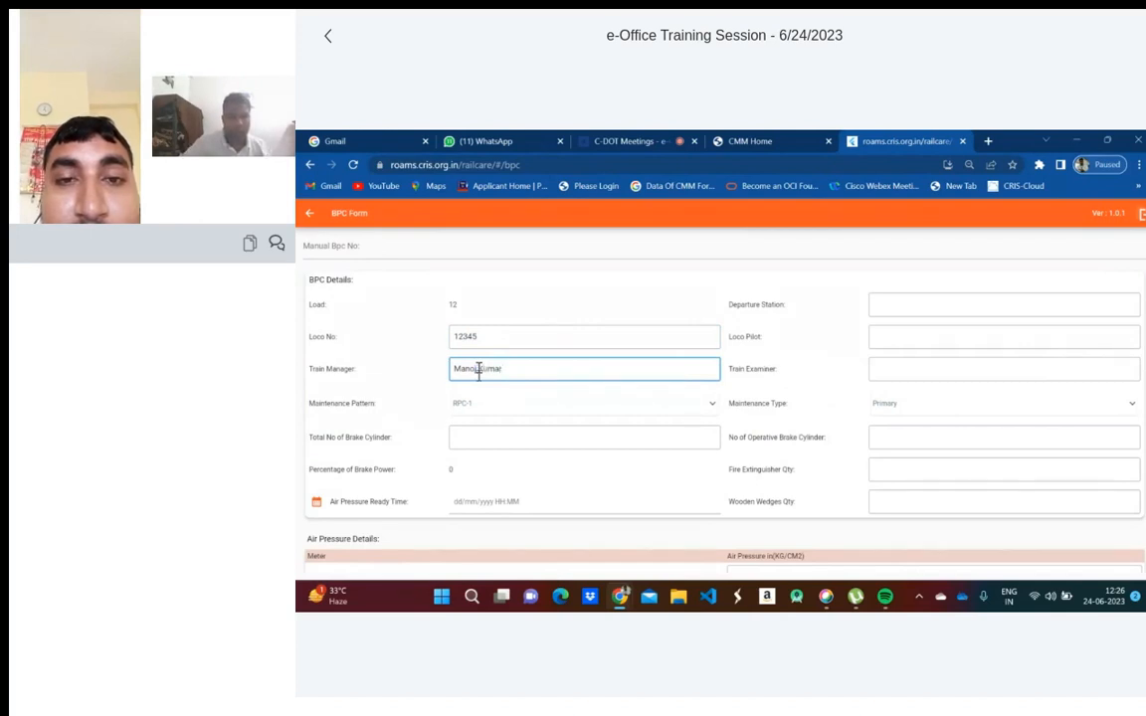
click(532, 408)
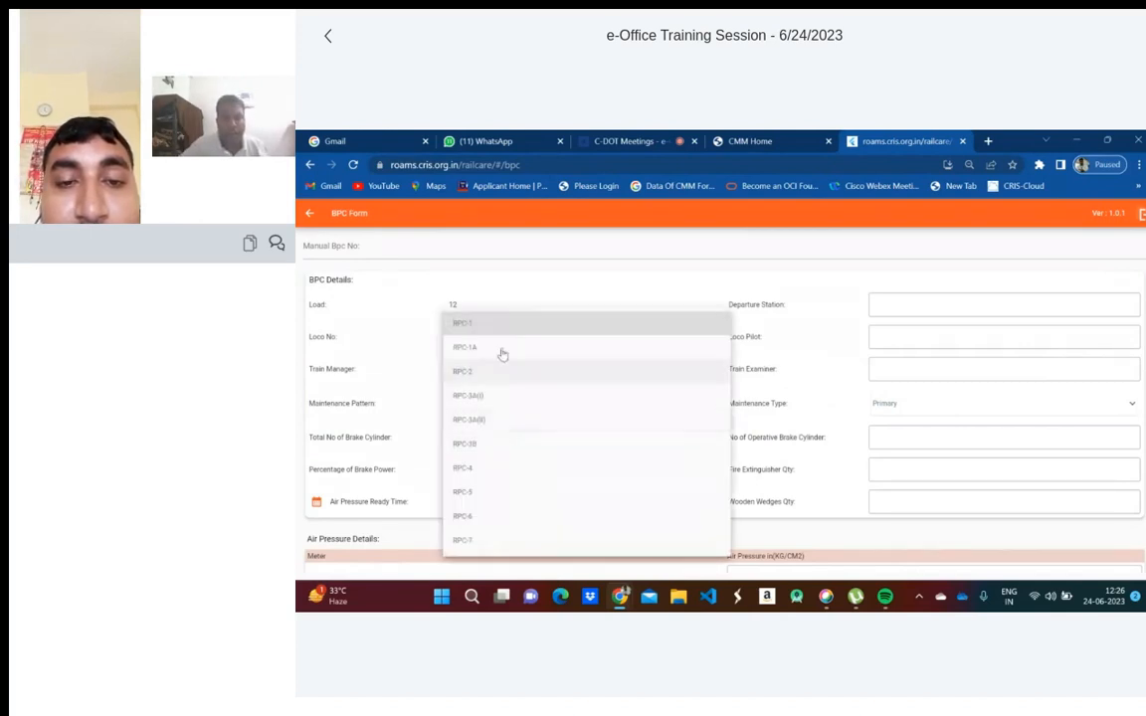
click(480, 422)
click(548, 435)
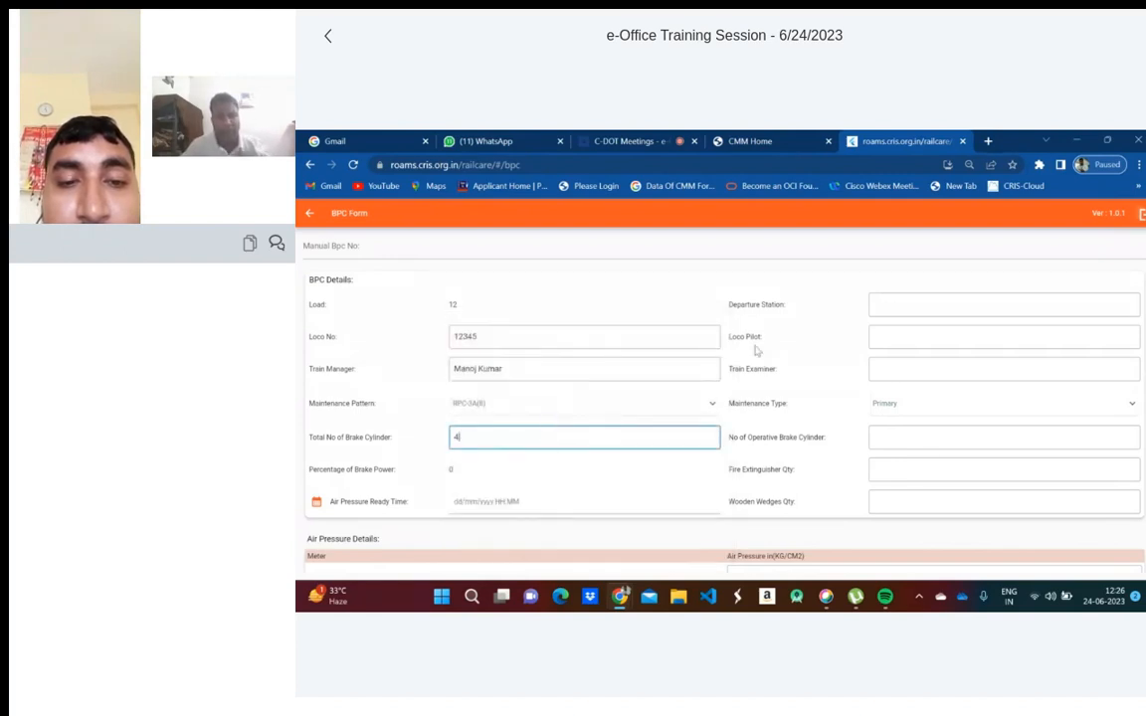
- Enter station SC and the names of the loco pilot and train examiner
click(893, 307)
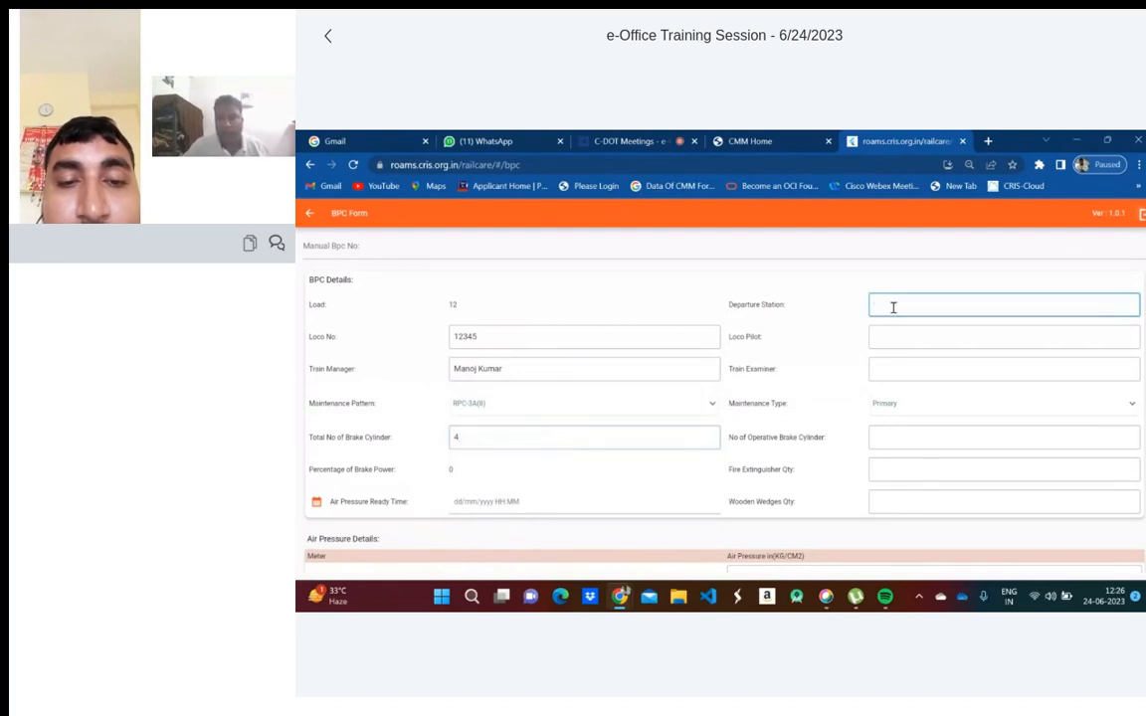
text(SC)
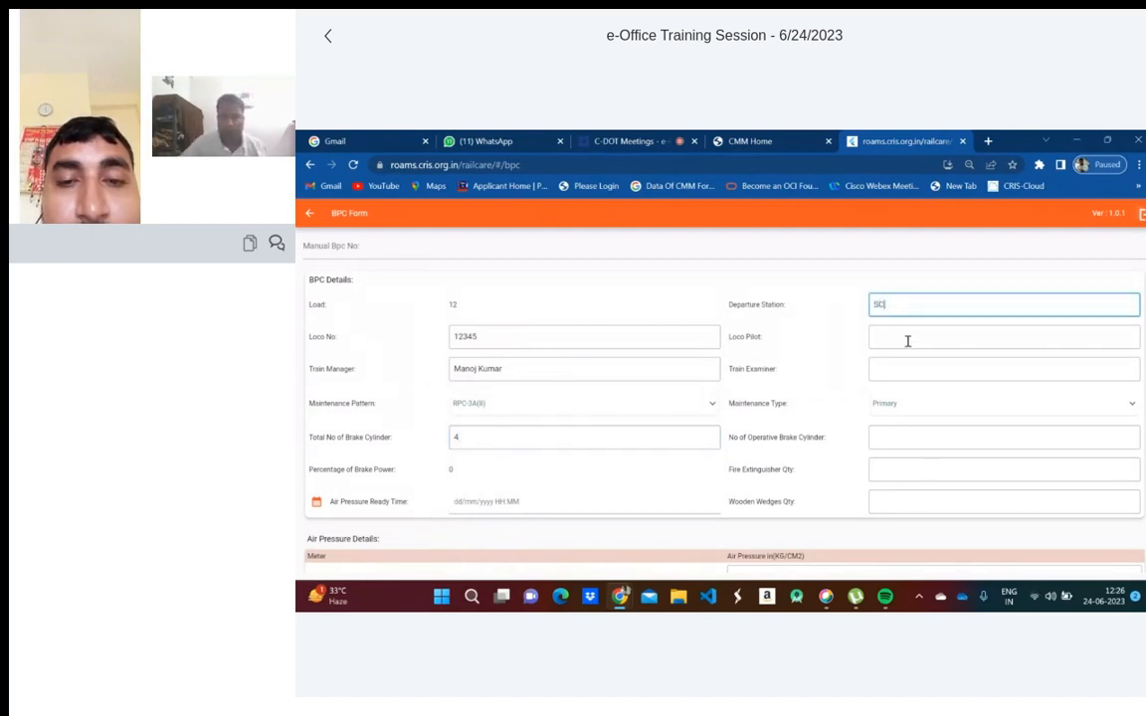
click(907, 341)
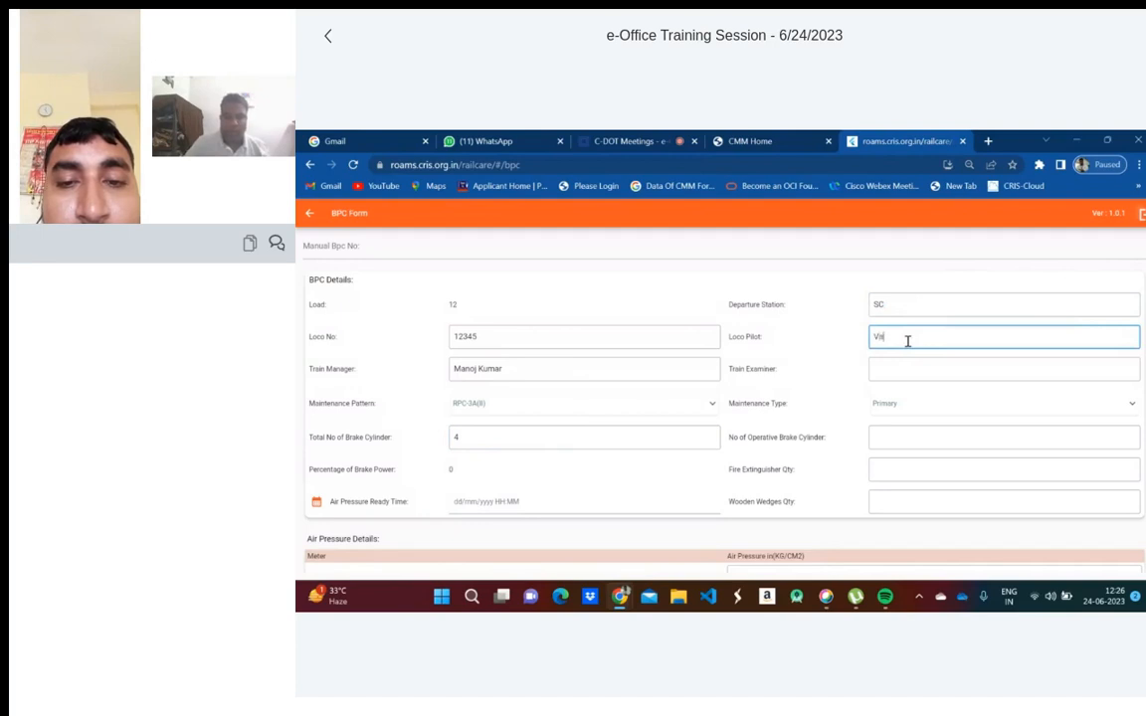
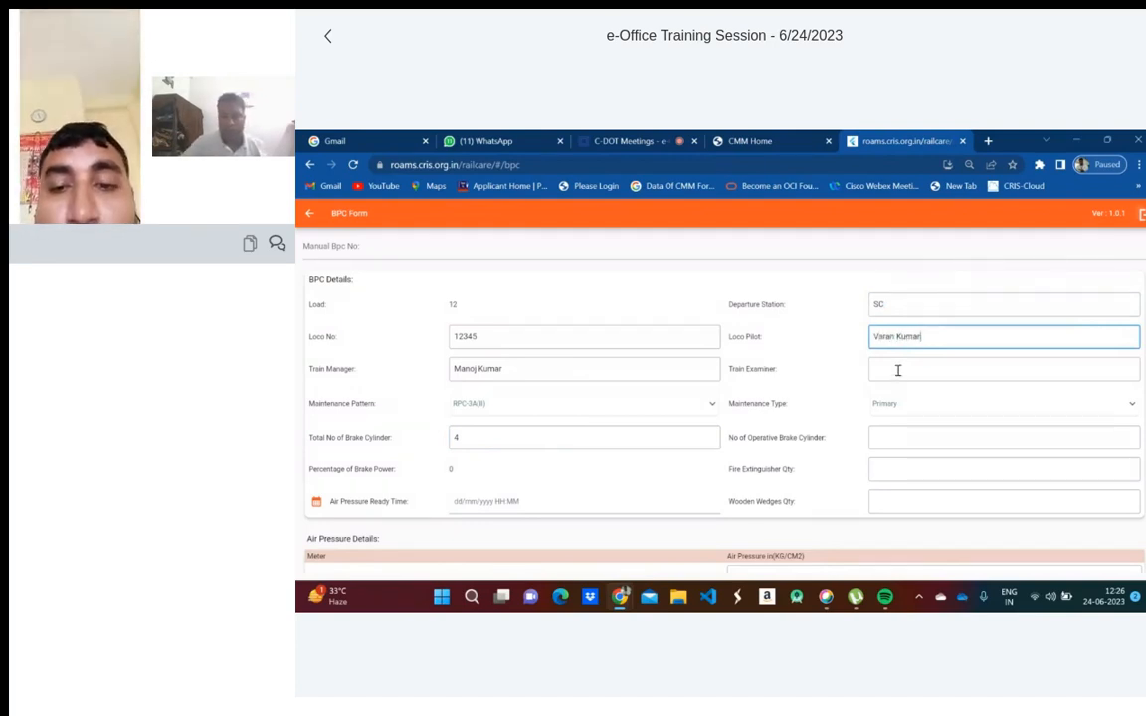
click(897, 370)
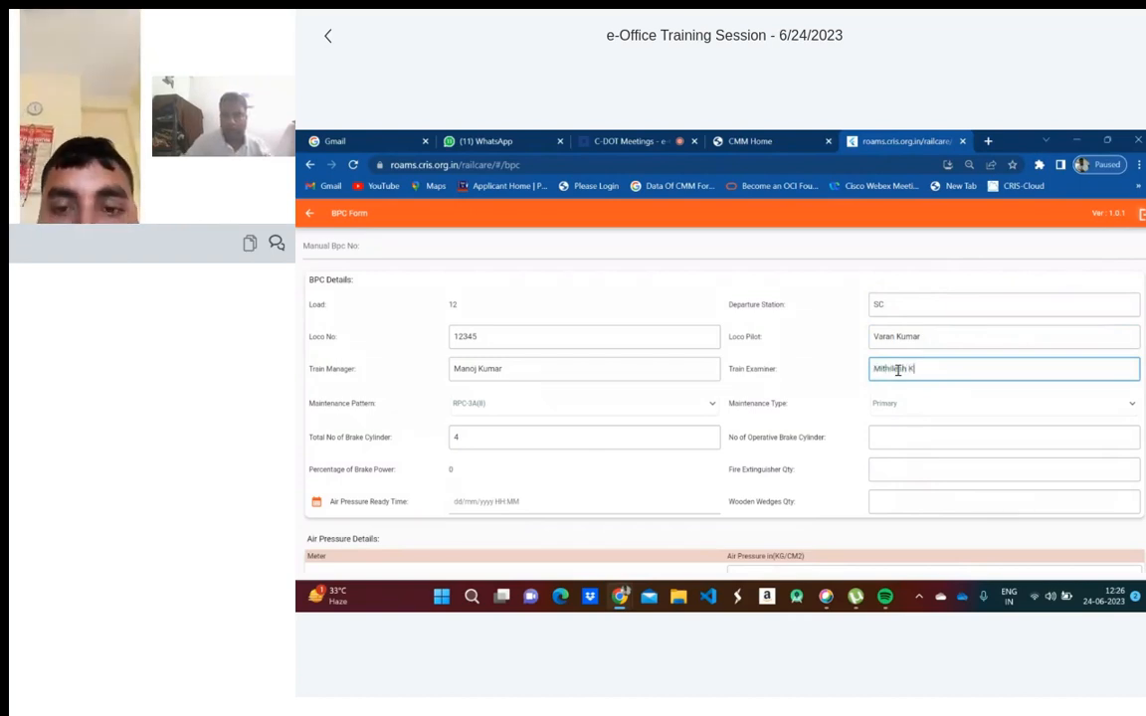
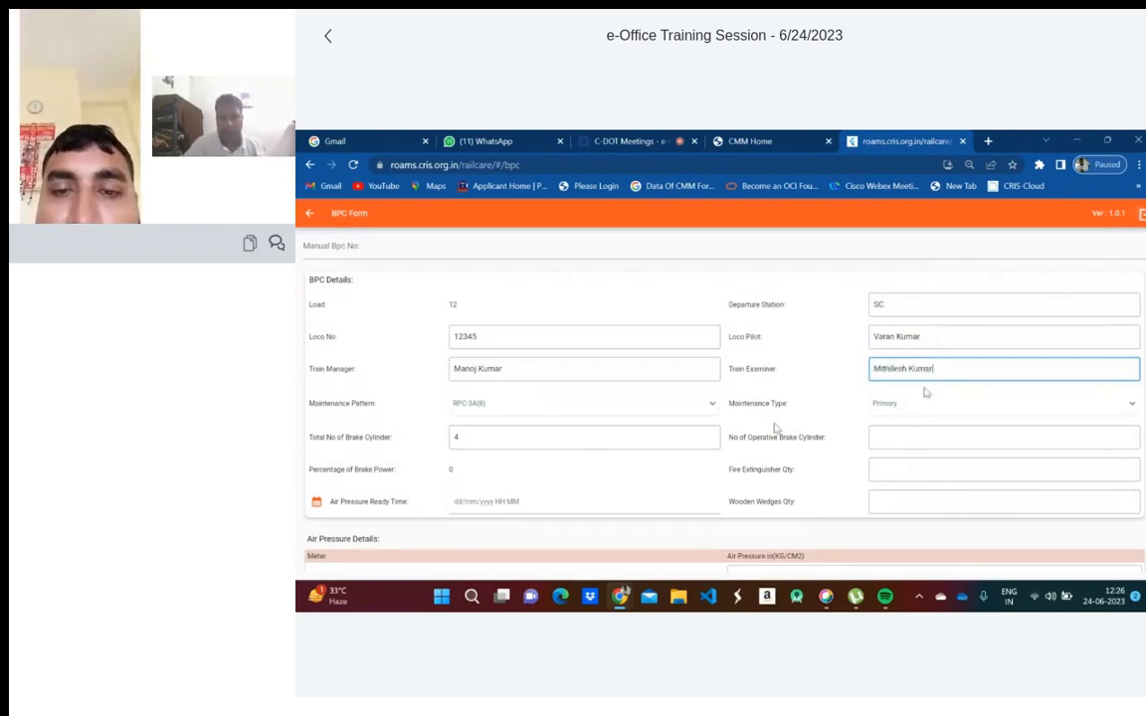
- Keep maintenance type Primary, fill operative cylinders, and set fire extinguishers and wooden wedges to 4
click(926, 402)
click(926, 404)
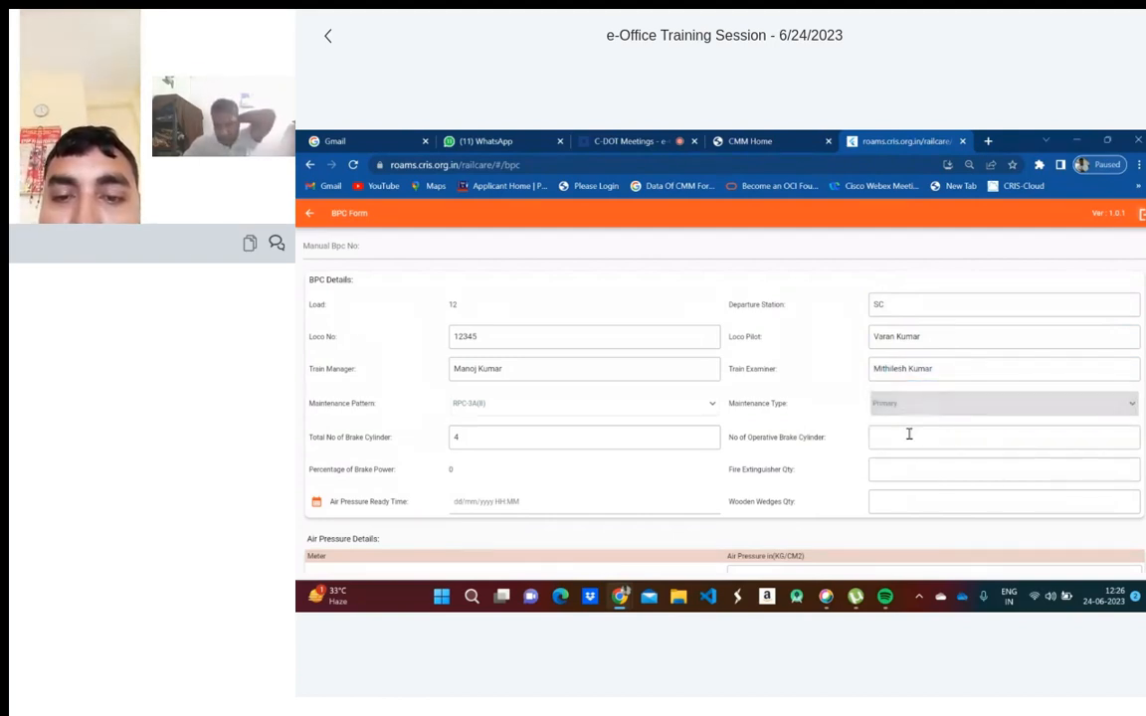
click(902, 436)
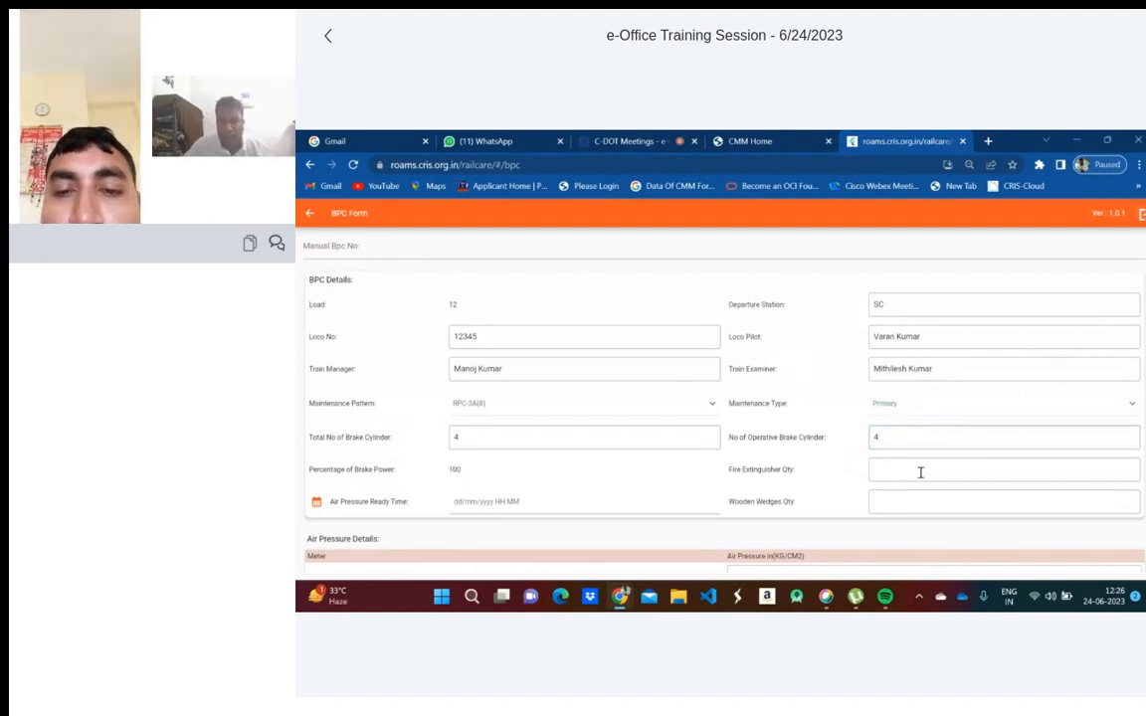
click(921, 472)
text(4)
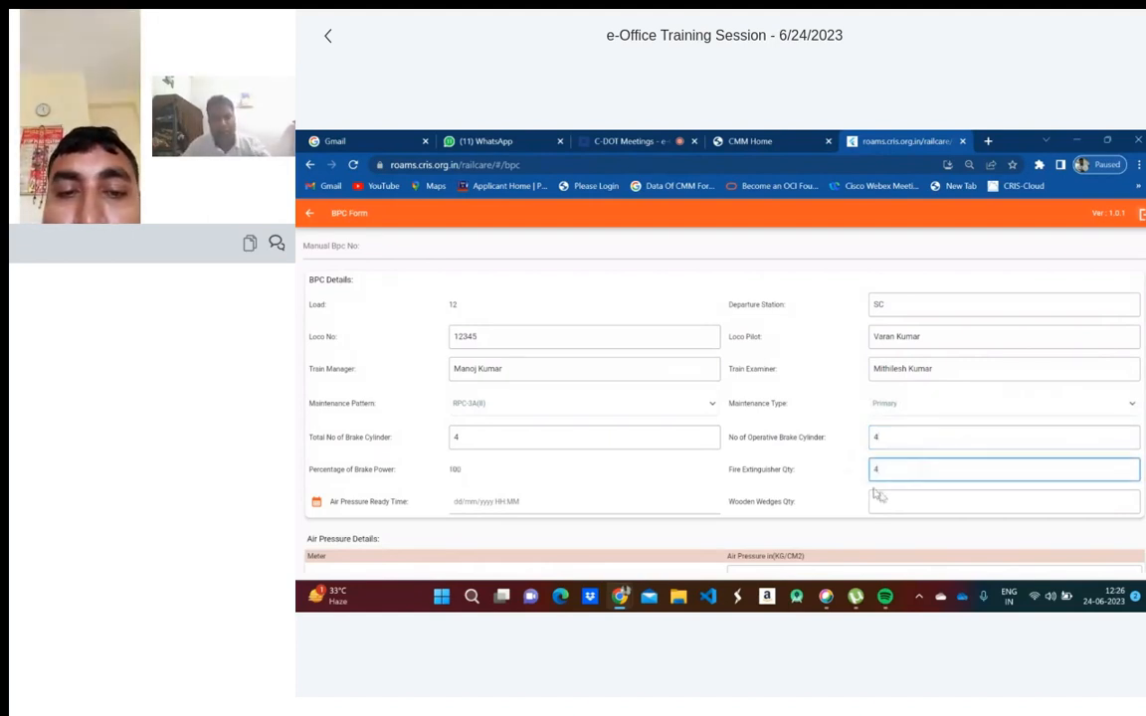
click(880, 496)
text(4)
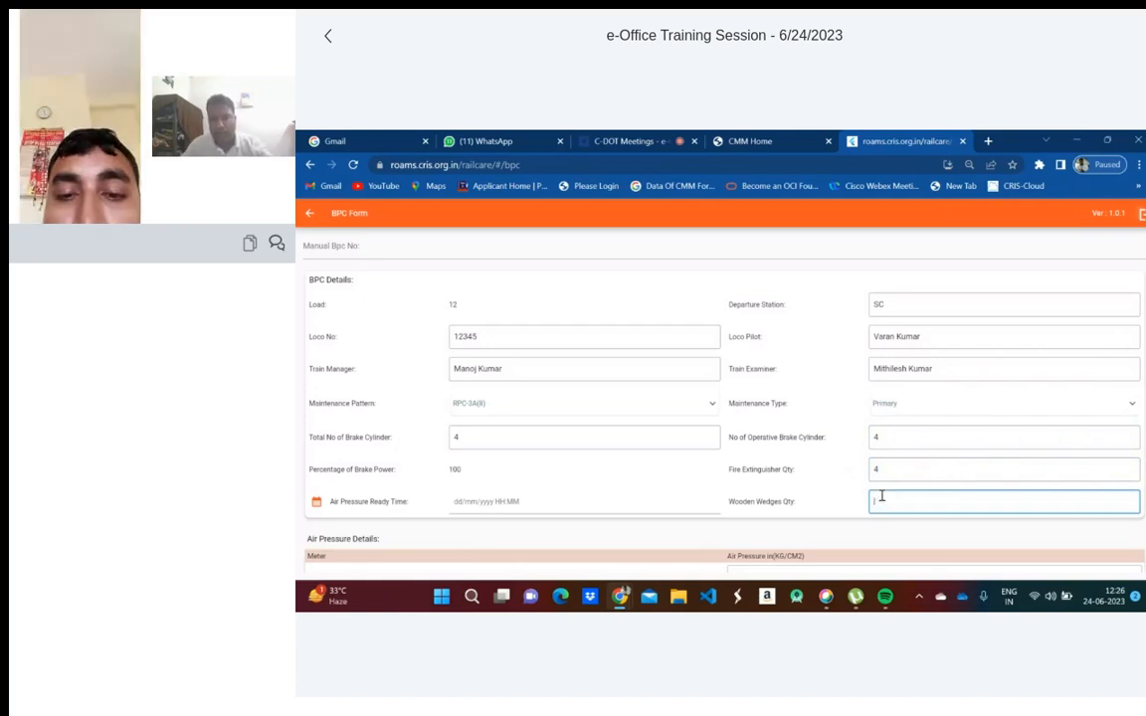
- Enter air pressures BPENG 6.0, BPVAN 5.9, FPENG/MRENG 5.6 and FPVAN/MRVAN 5.7
scroll(851, 468, down, 3)
scroll(852, 469, down, 2)
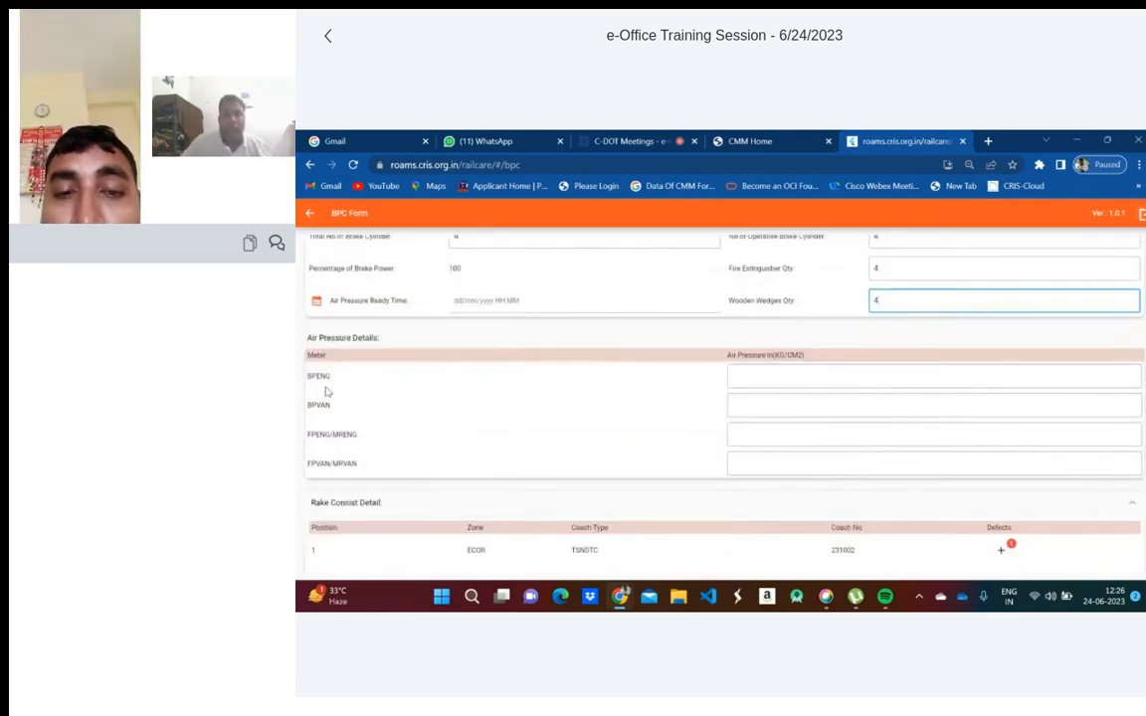
click(749, 372)
text(6)
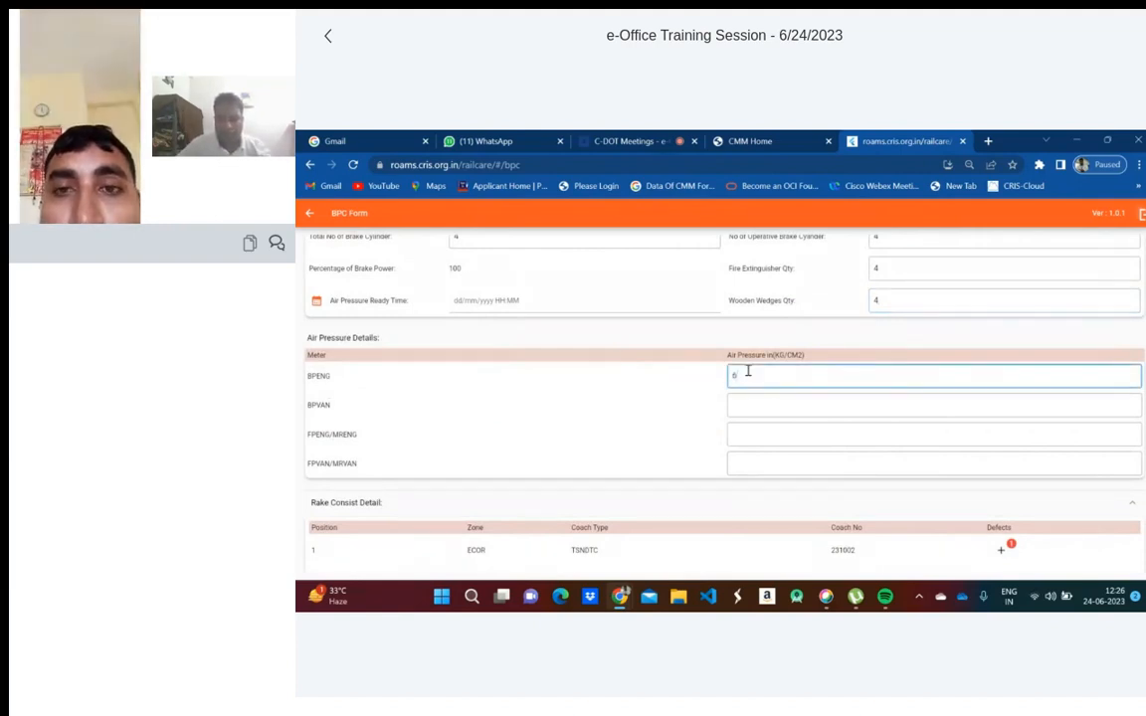
text(.0)
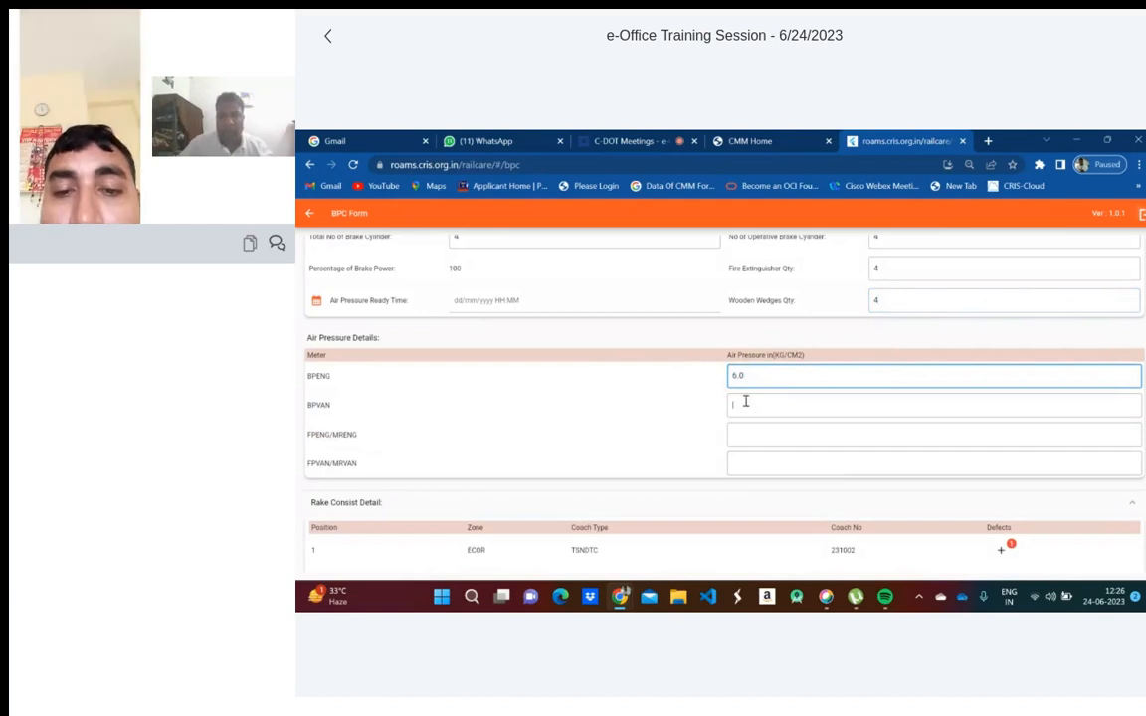
click(746, 401)
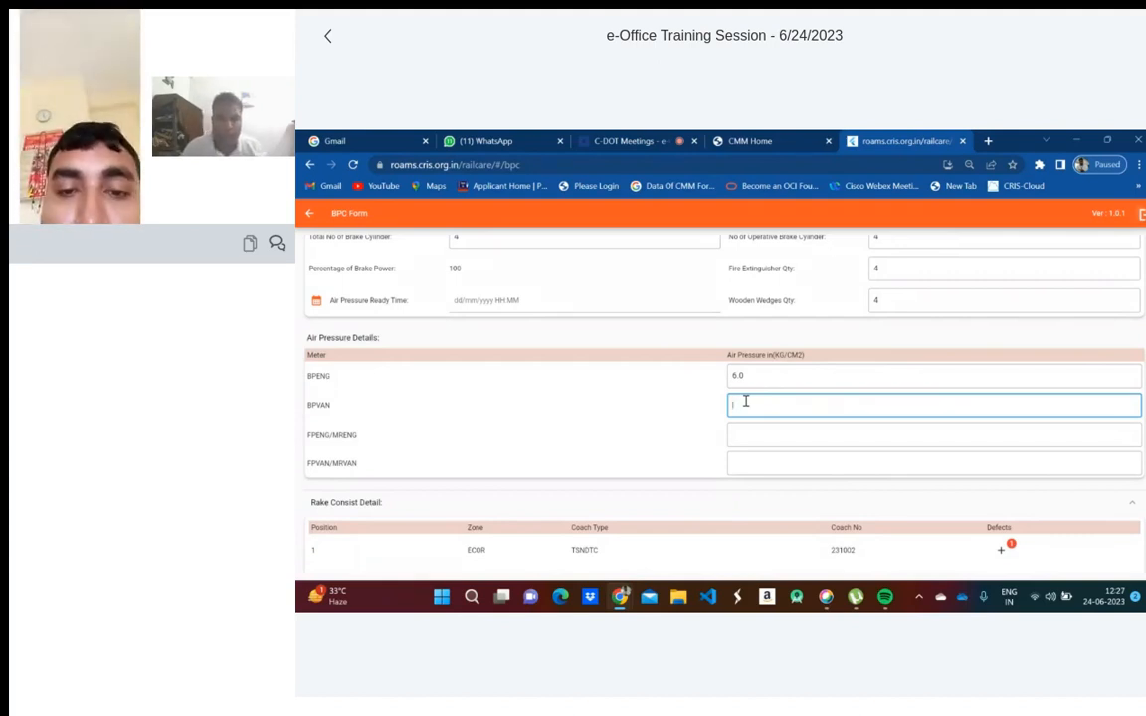
text(5.9)
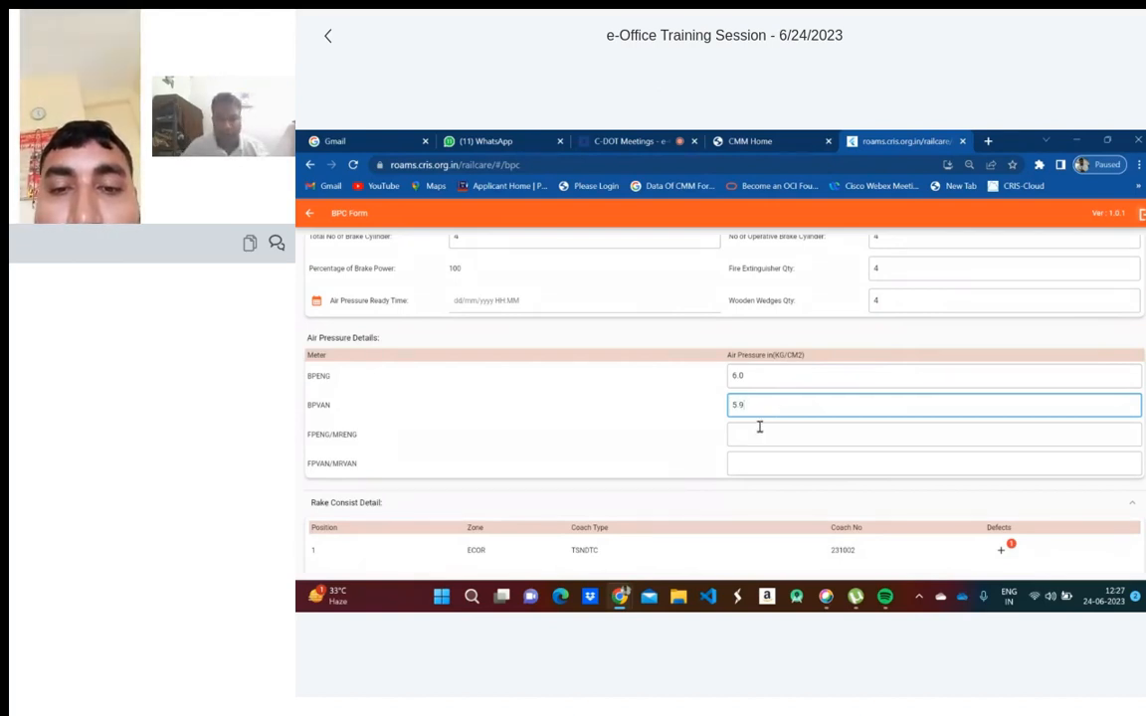
click(759, 434)
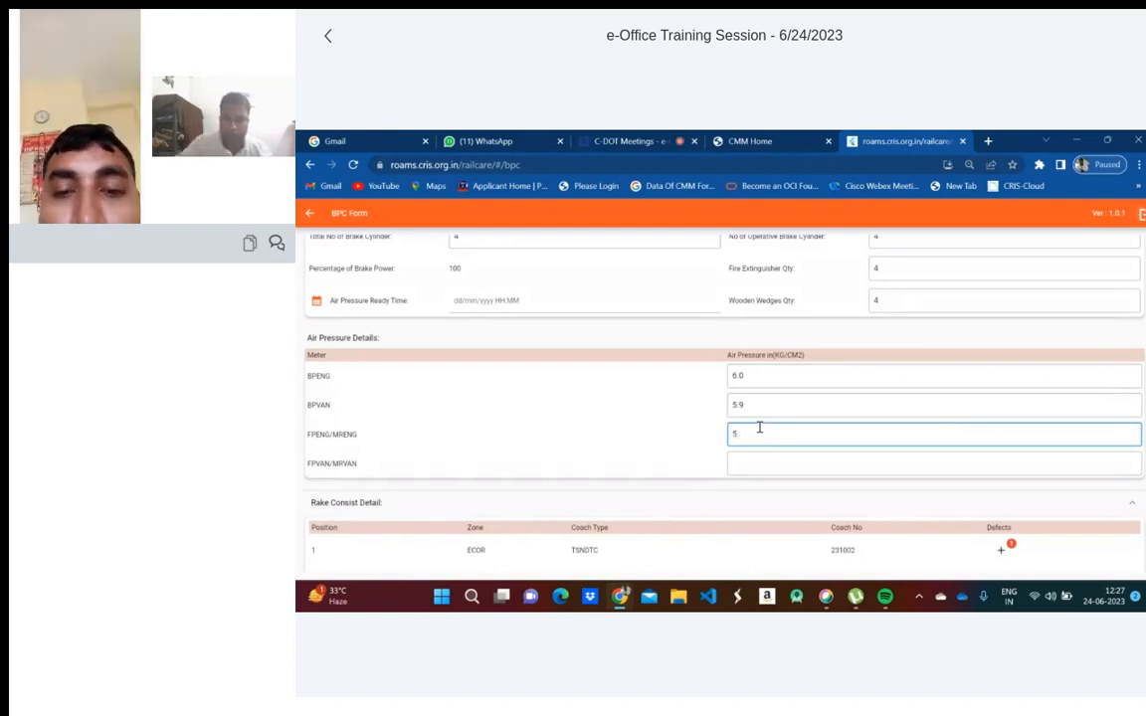
click(780, 469)
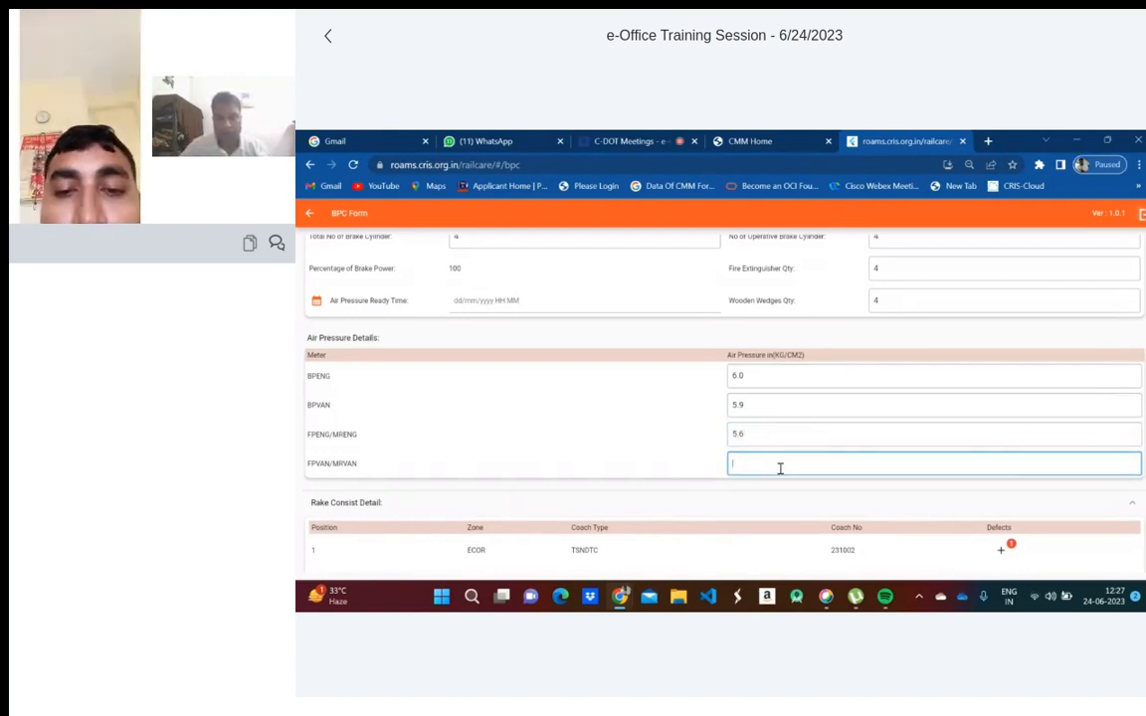
text(5.7)
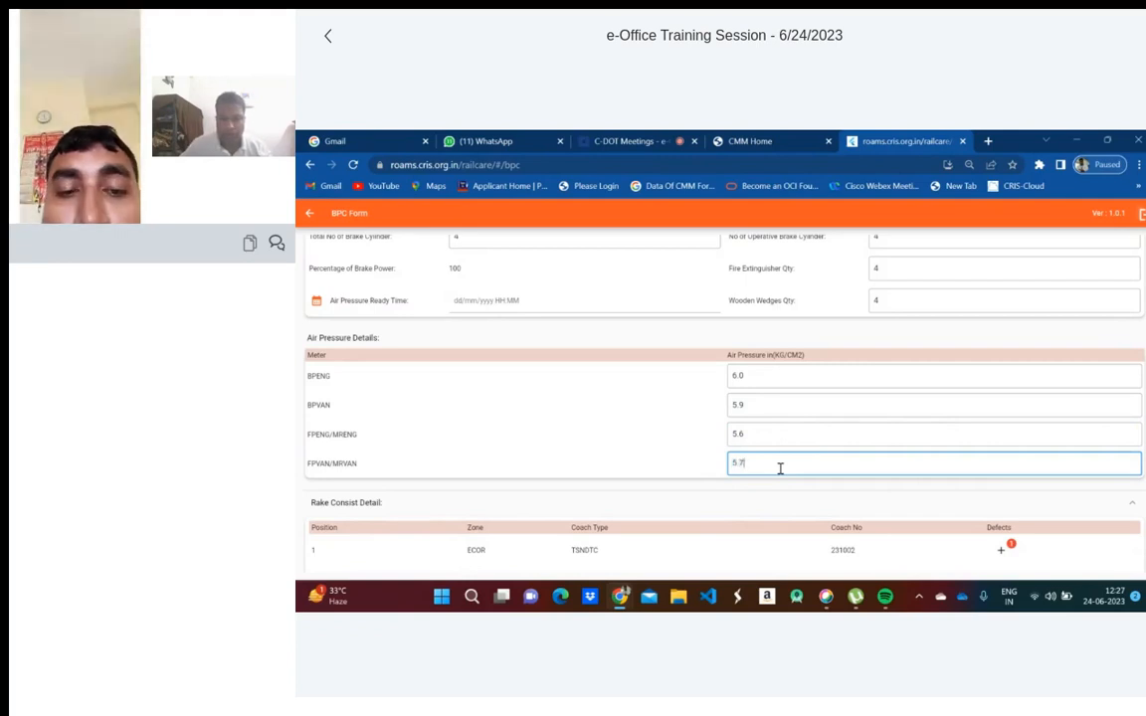
- Submit the completed BPC form to generate the certificate
scroll(648, 504, down, 1)
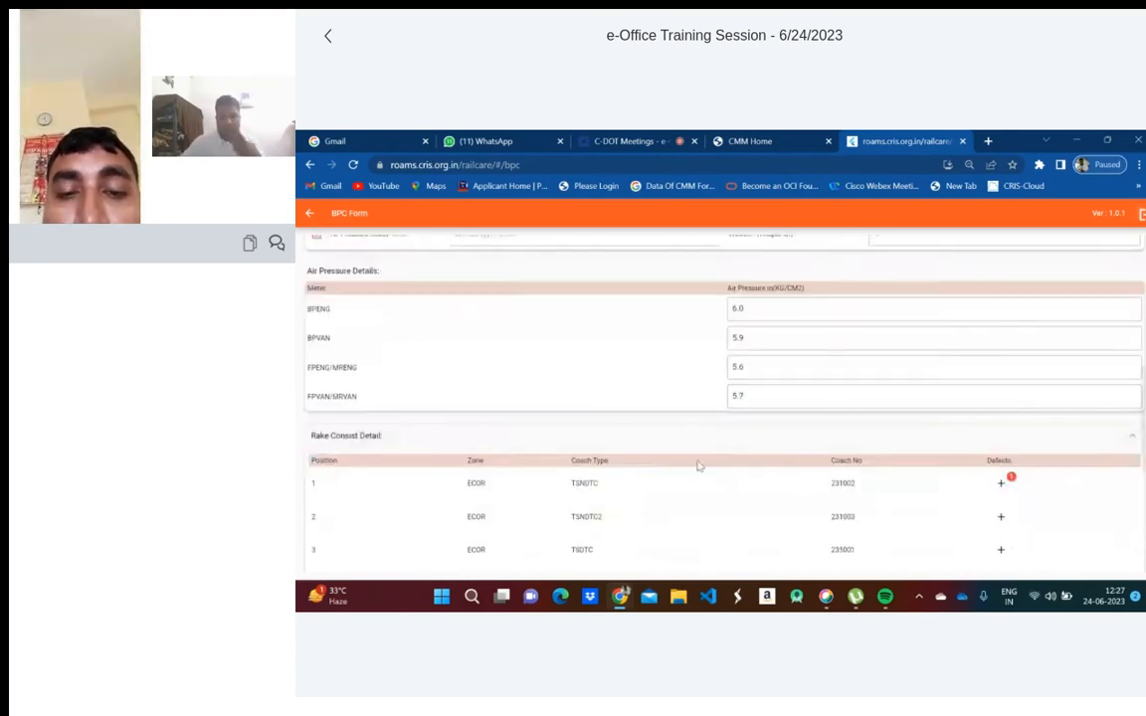
scroll(699, 465, down, 2)
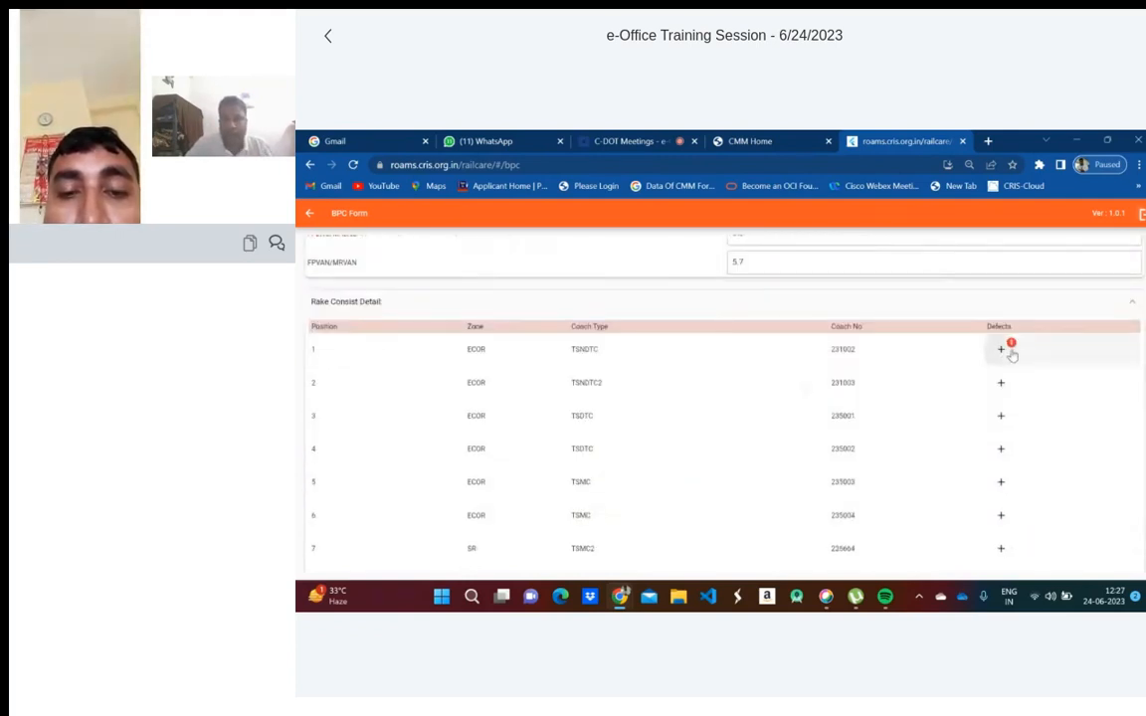
scroll(1012, 353, down, 3)
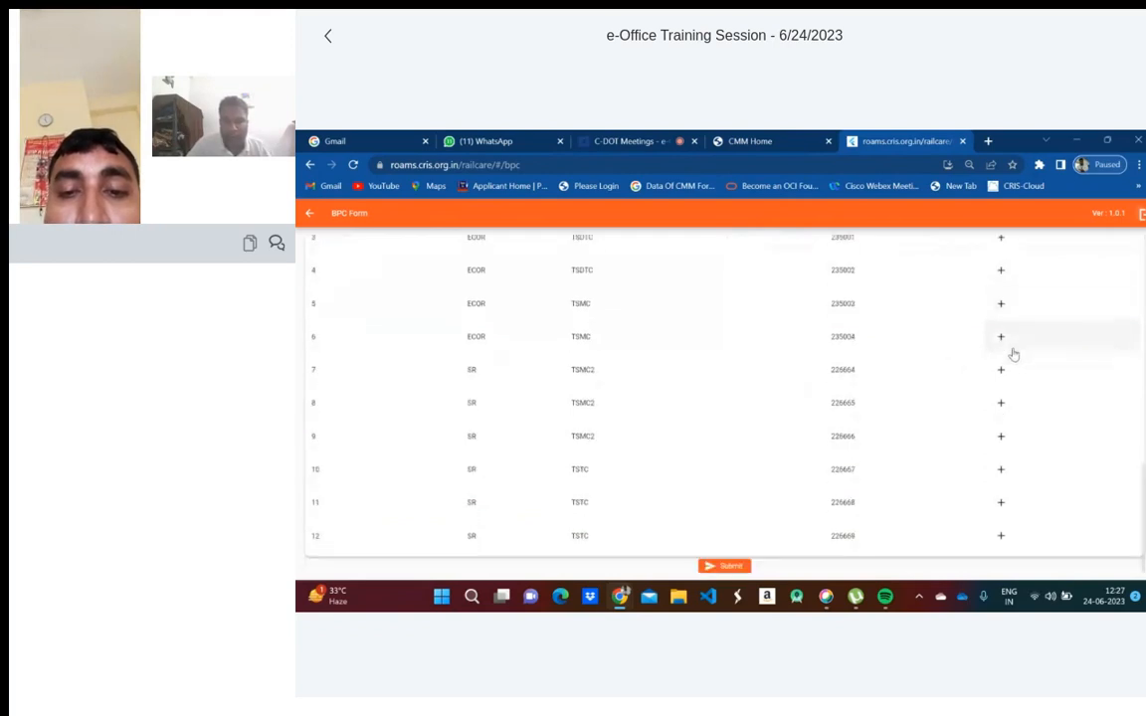
click(729, 566)
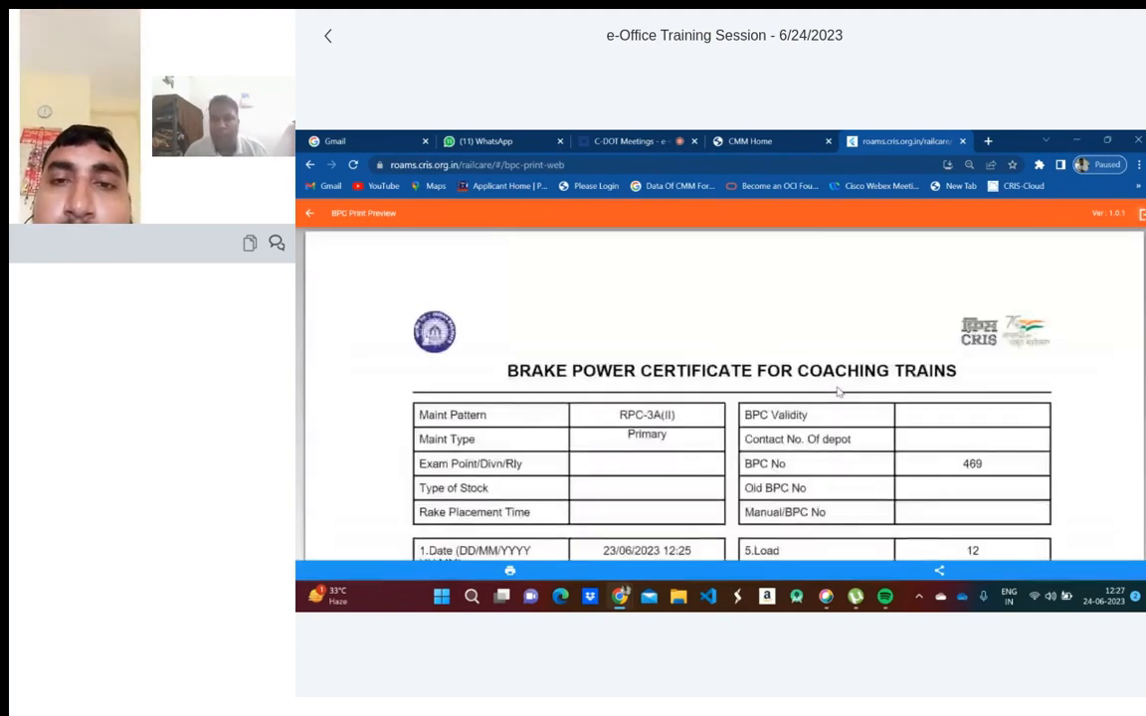
- Review Brake Power Certificate No 469 for train 22225, then return to the BPC list
scroll(841, 341, down, 10)
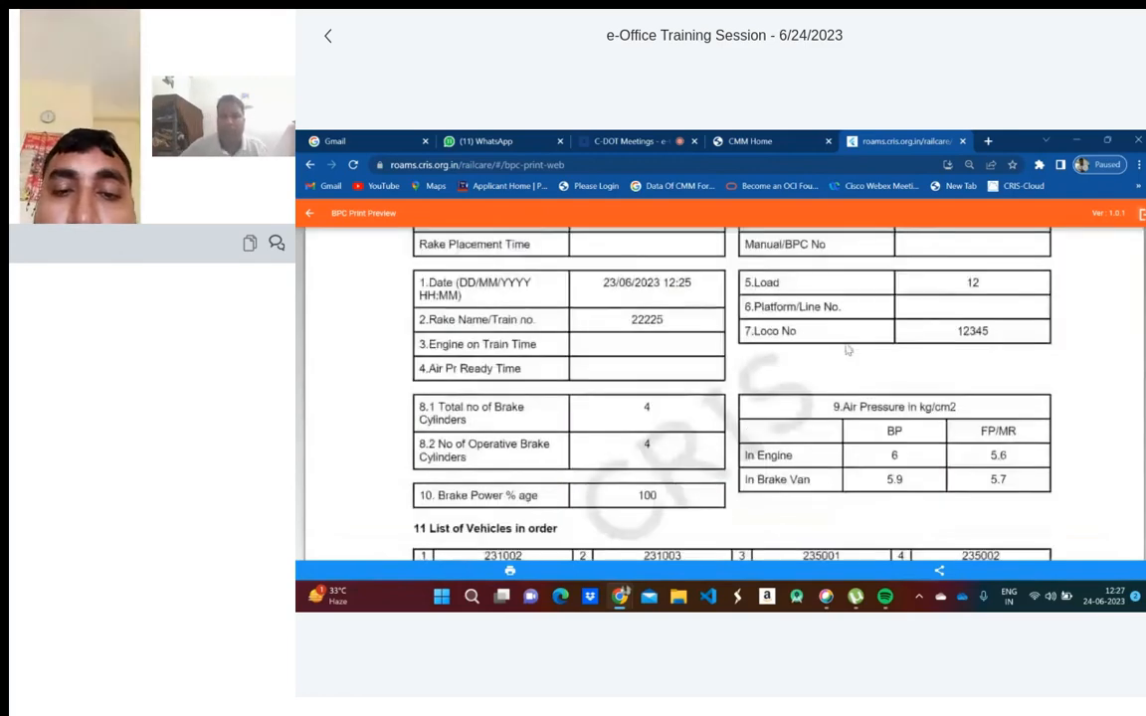
scroll(843, 350, up, 5)
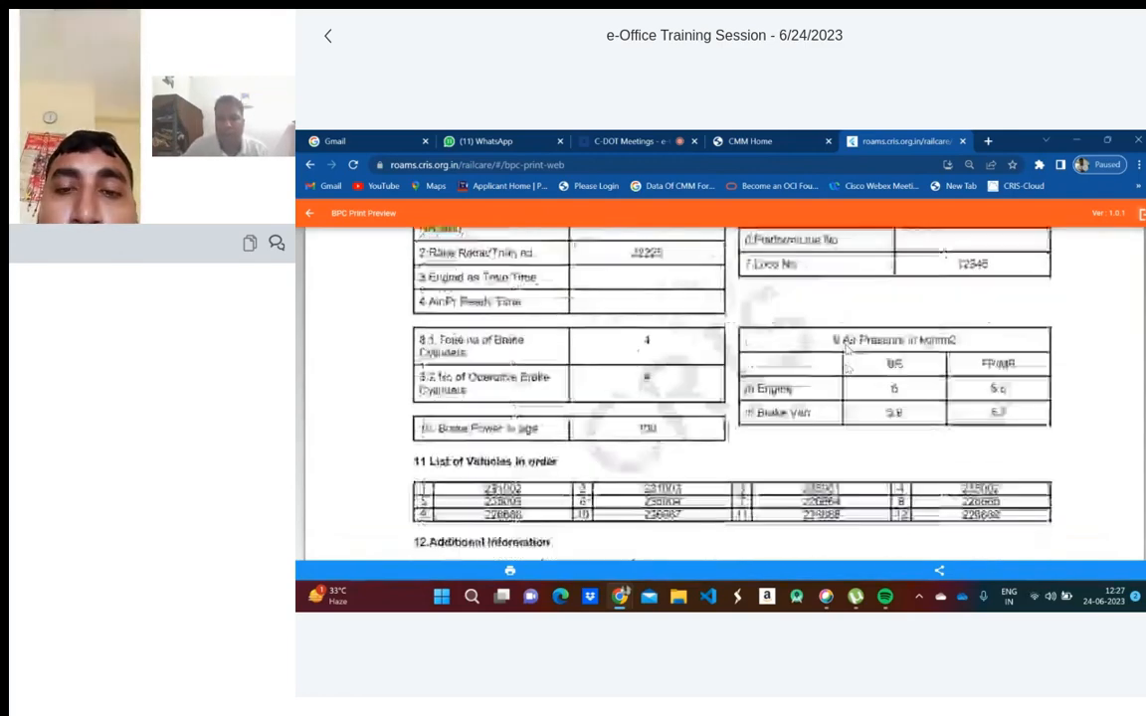
scroll(448, 448, up, 5)
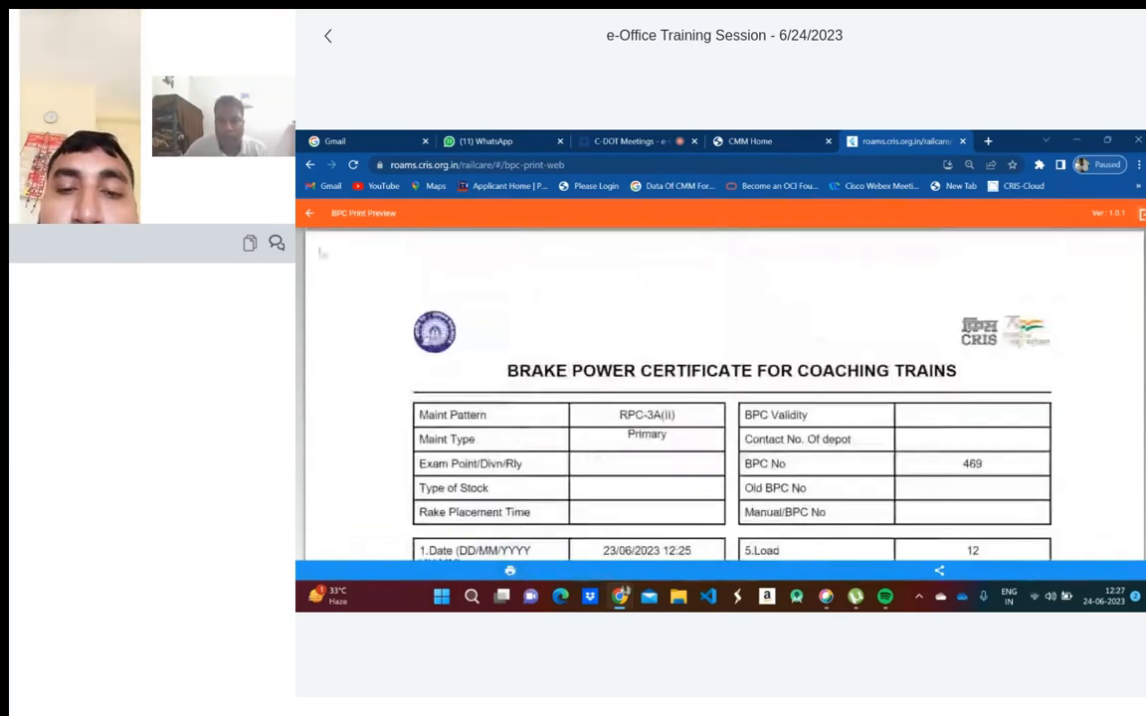
click(310, 213)
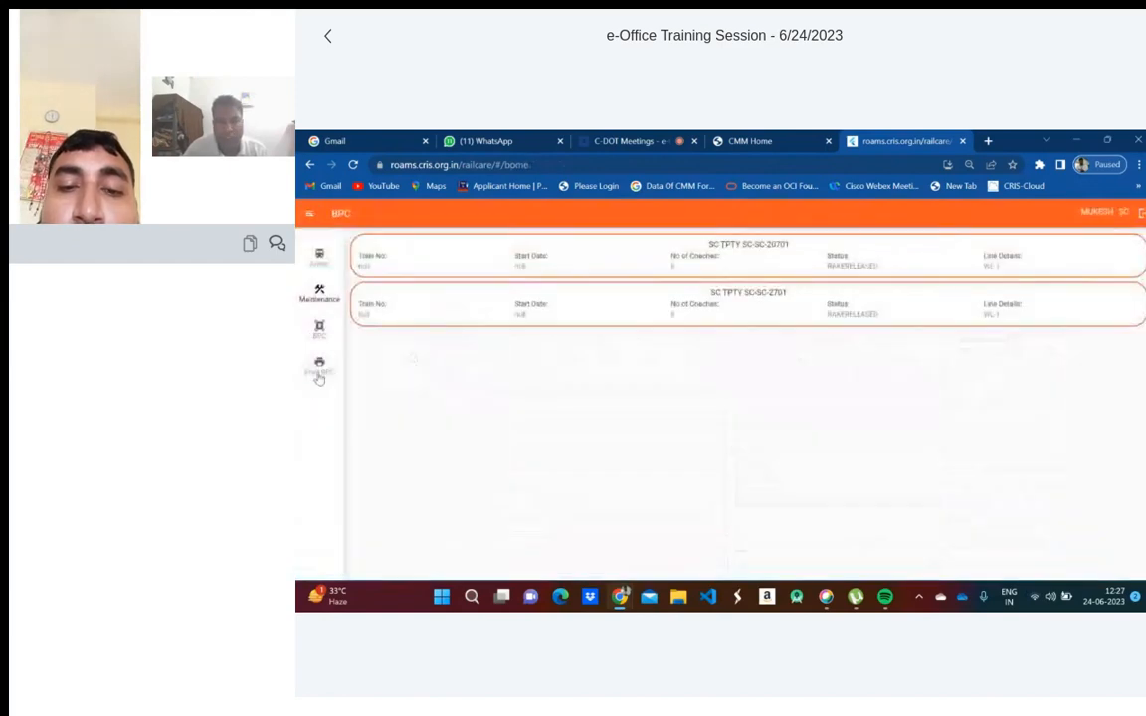
- Reopen BPC Serial No. 469 from Print BPC, then go to the Rake Arrival list
click(320, 364)
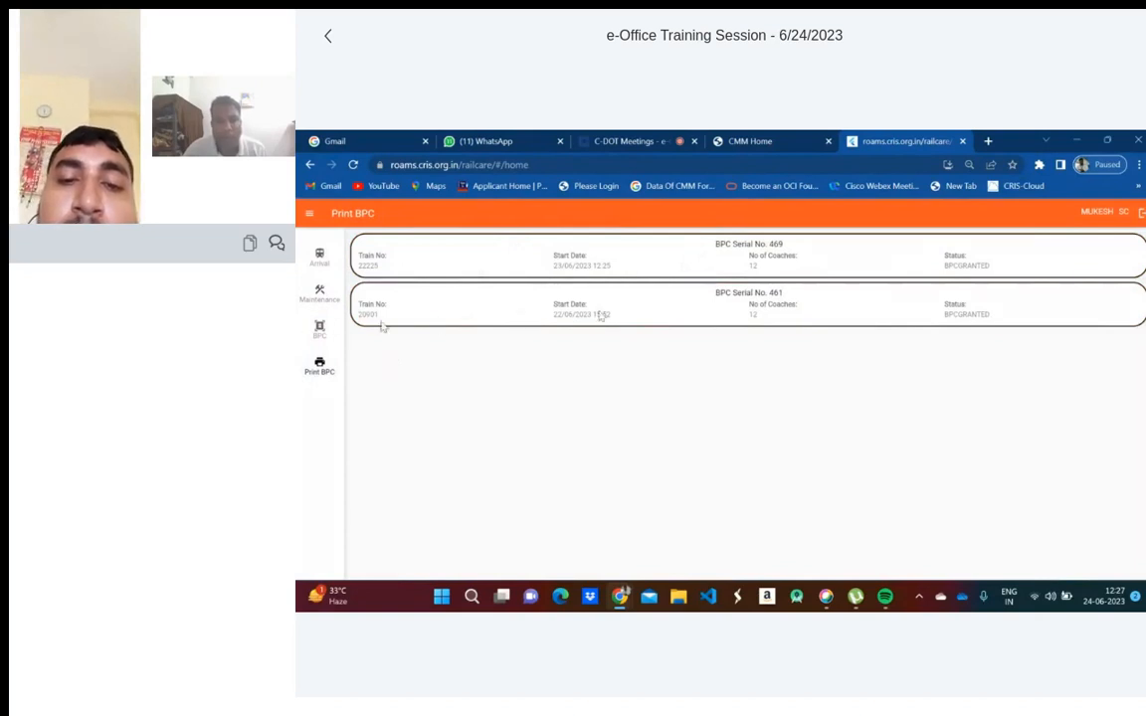
click(648, 262)
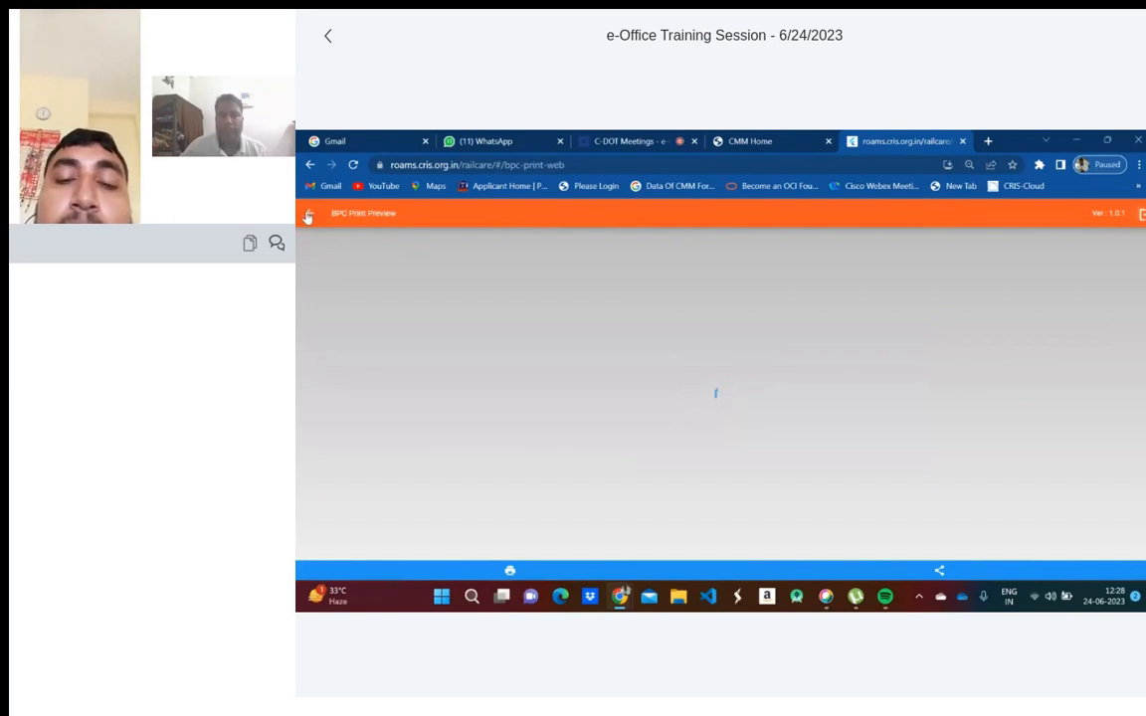
click(308, 217)
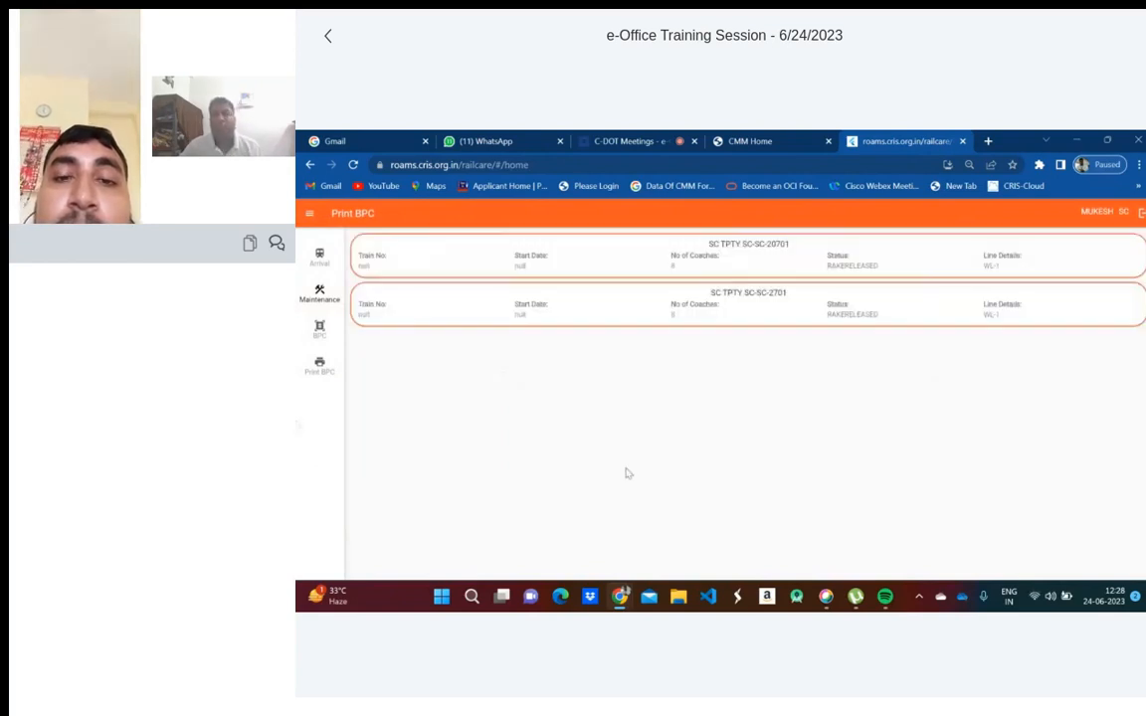
click(320, 265)
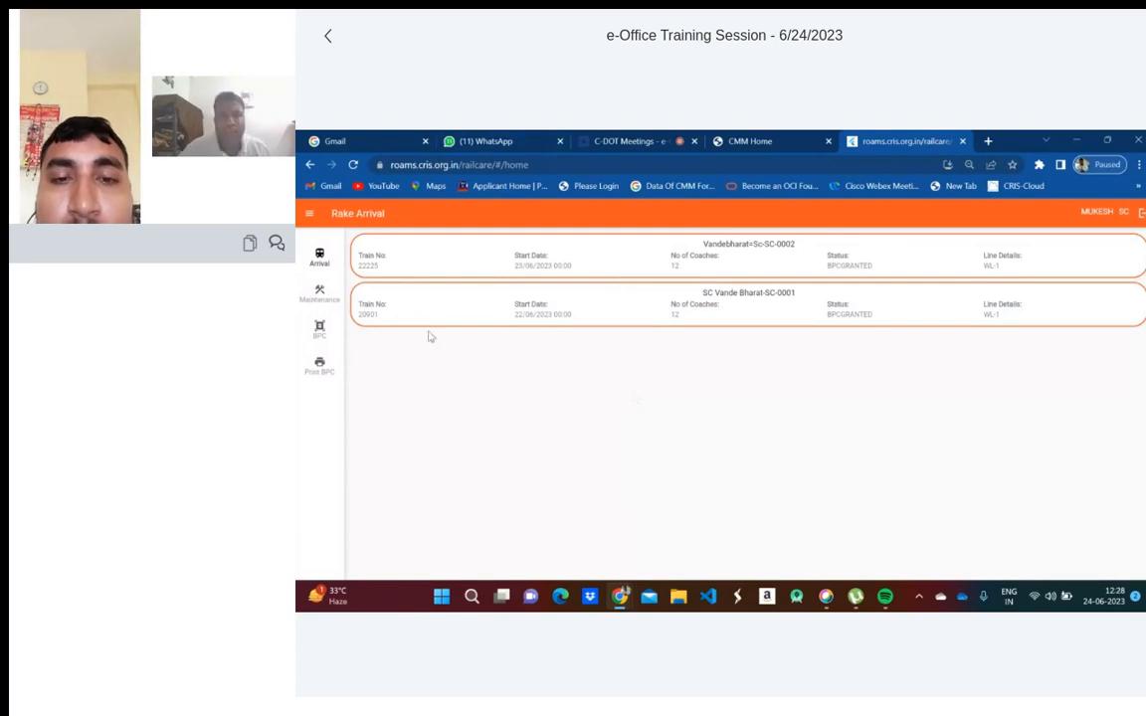
- Set SC Vande Bharat-SC-0001's arrival date and time to 24/06/2023 08:28 and submit
click(584, 310)
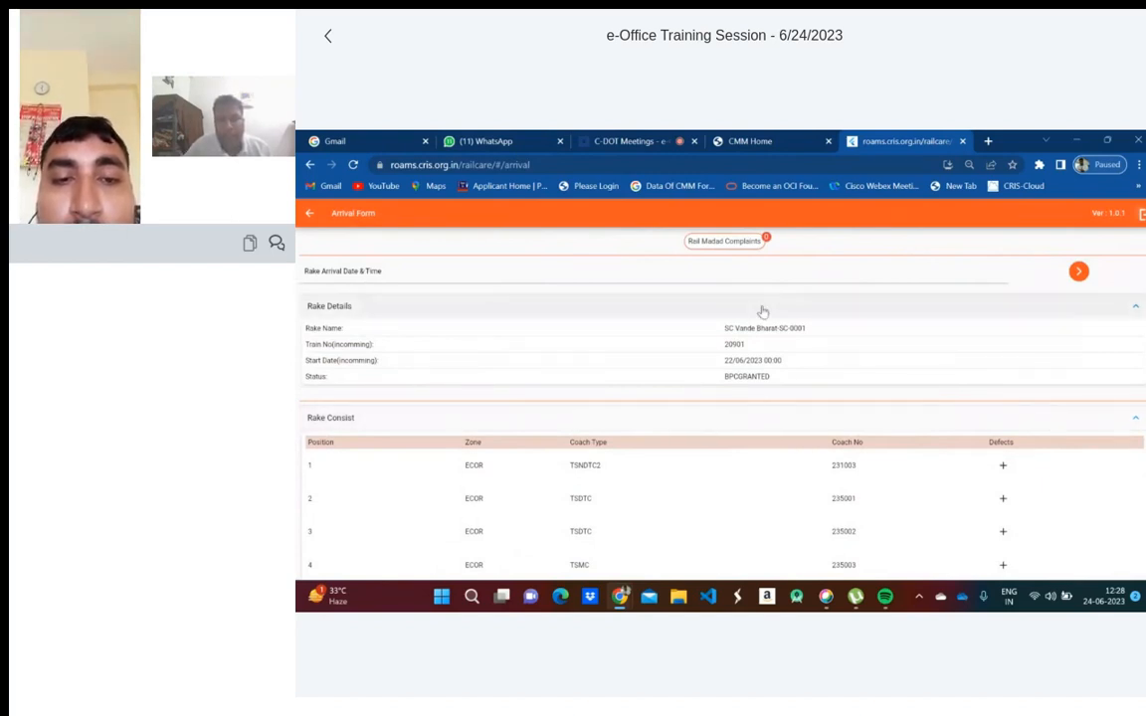
scroll(764, 388, down, 5)
scroll(767, 393, up, 5)
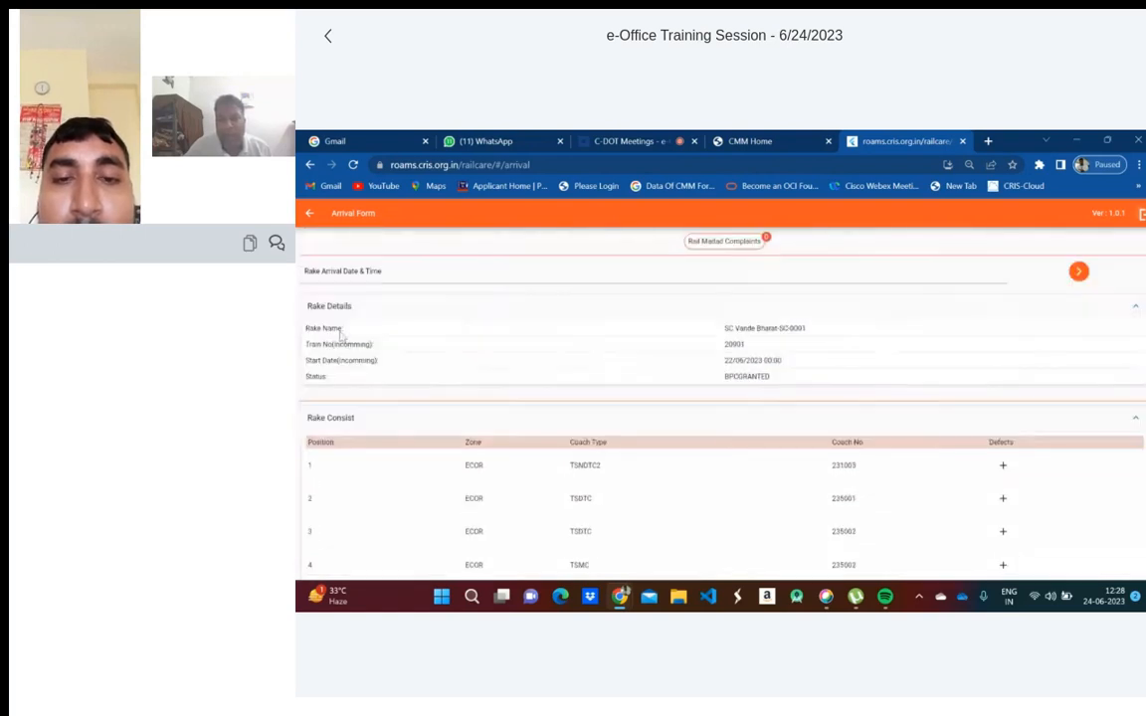
click(490, 271)
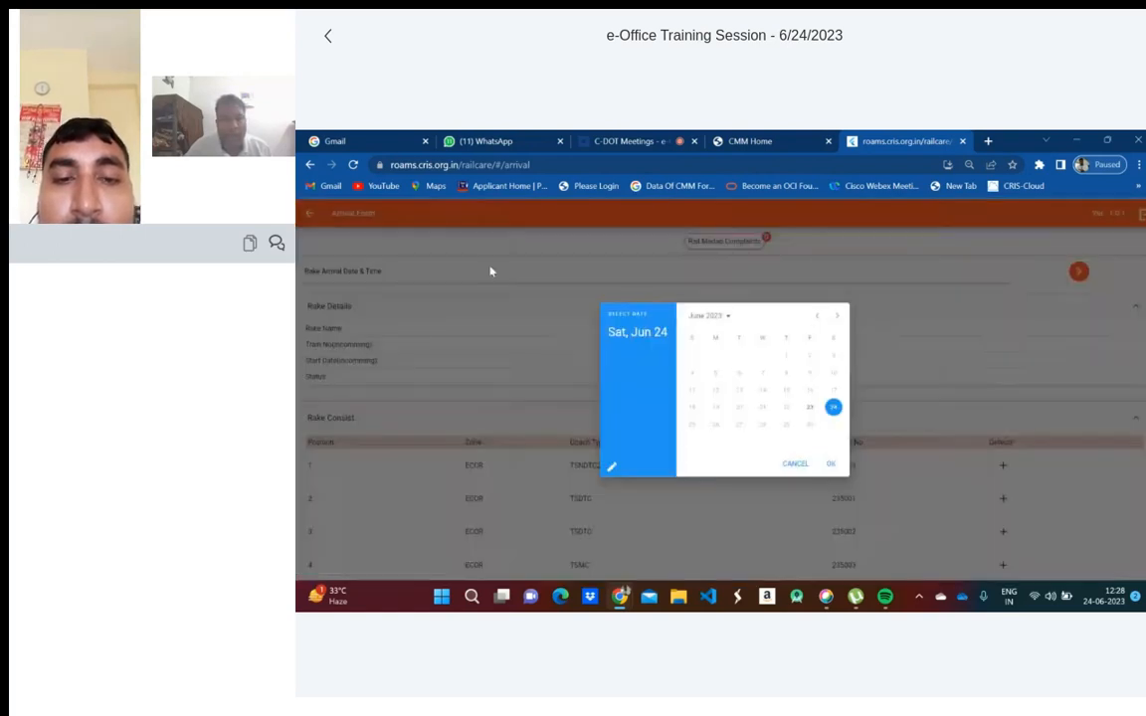
click(831, 464)
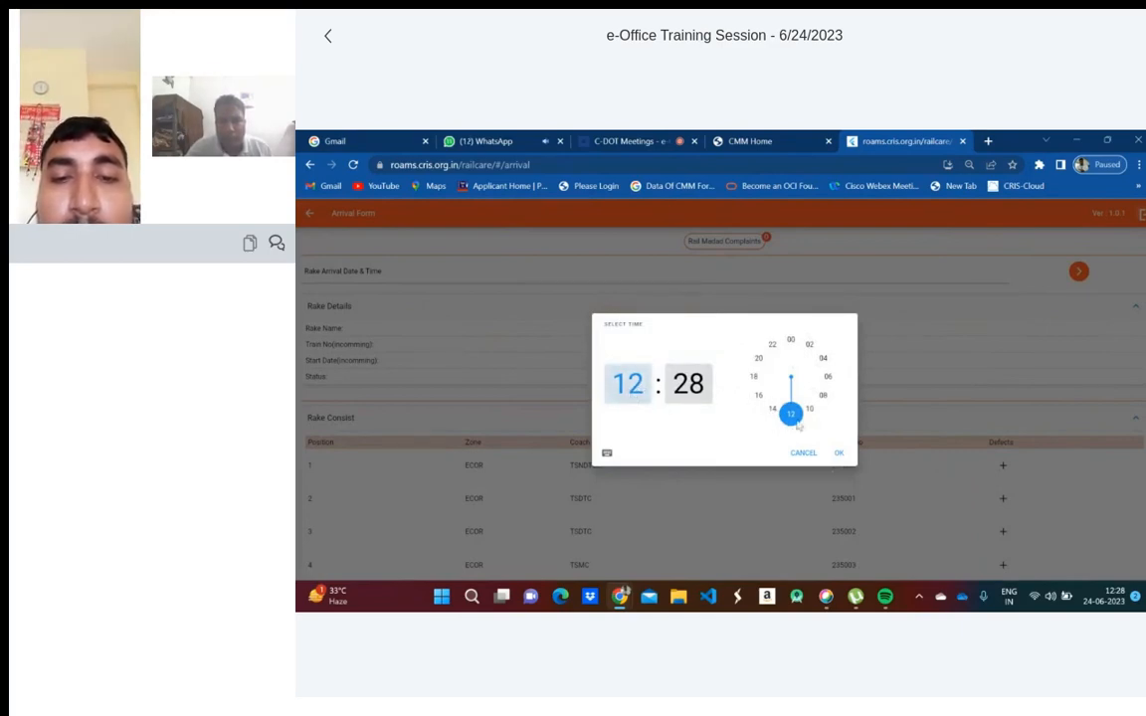
drag(798, 426, 823, 395)
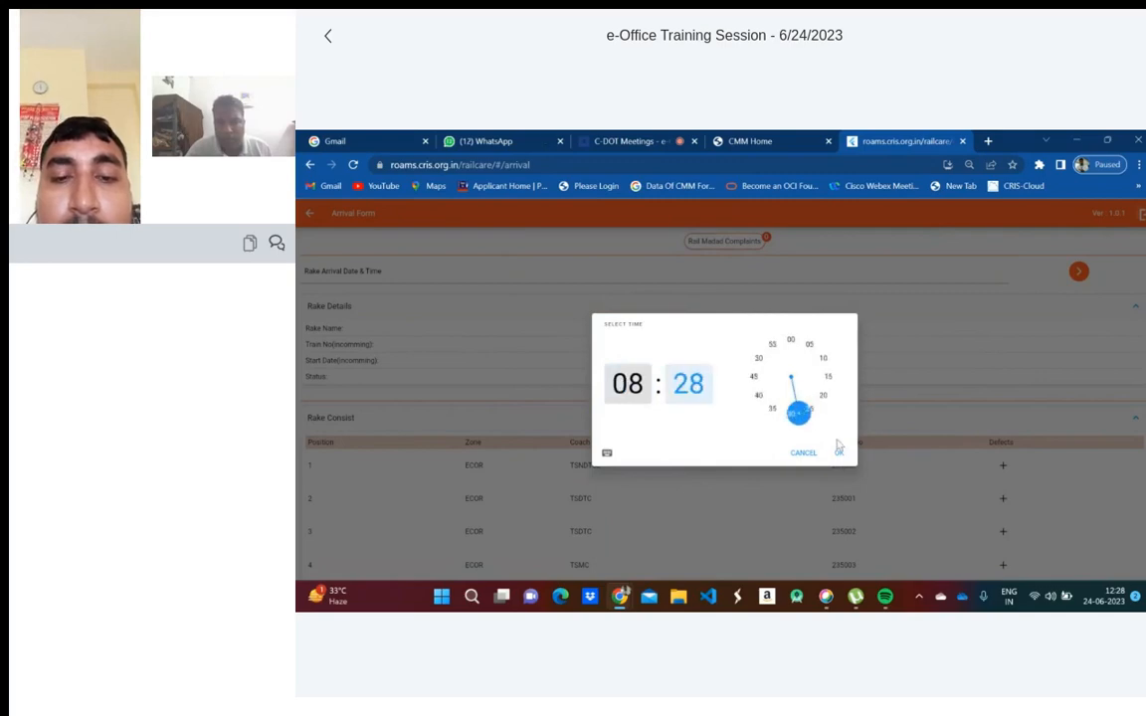
click(839, 455)
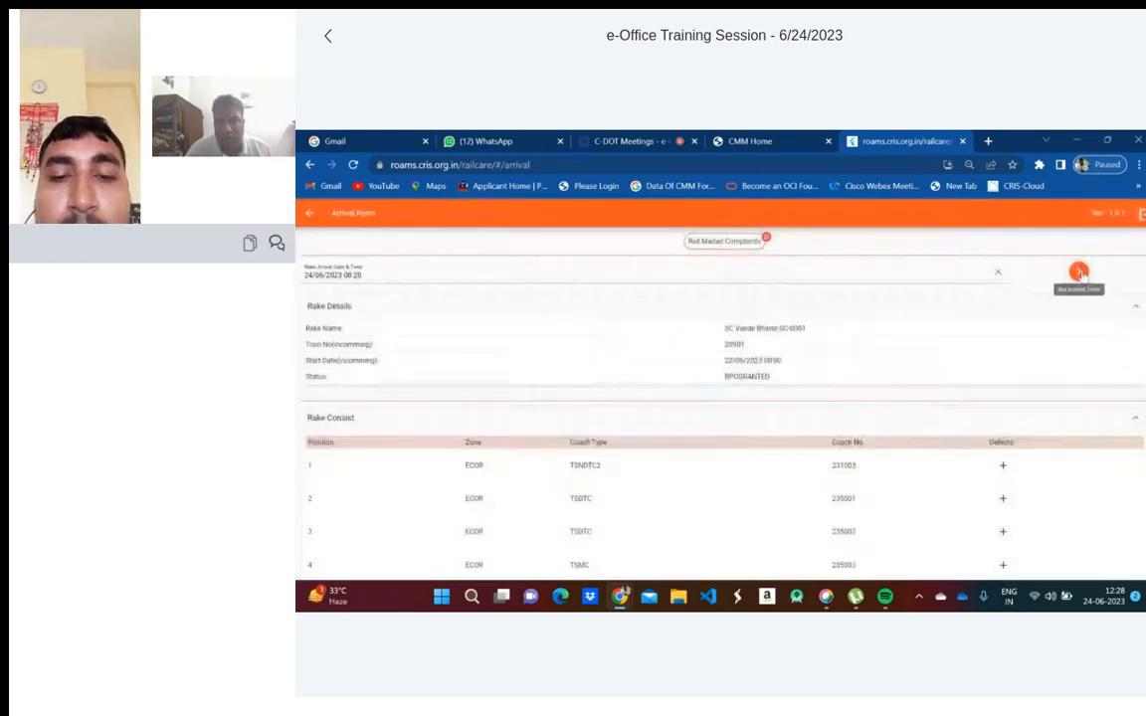
click(1080, 273)
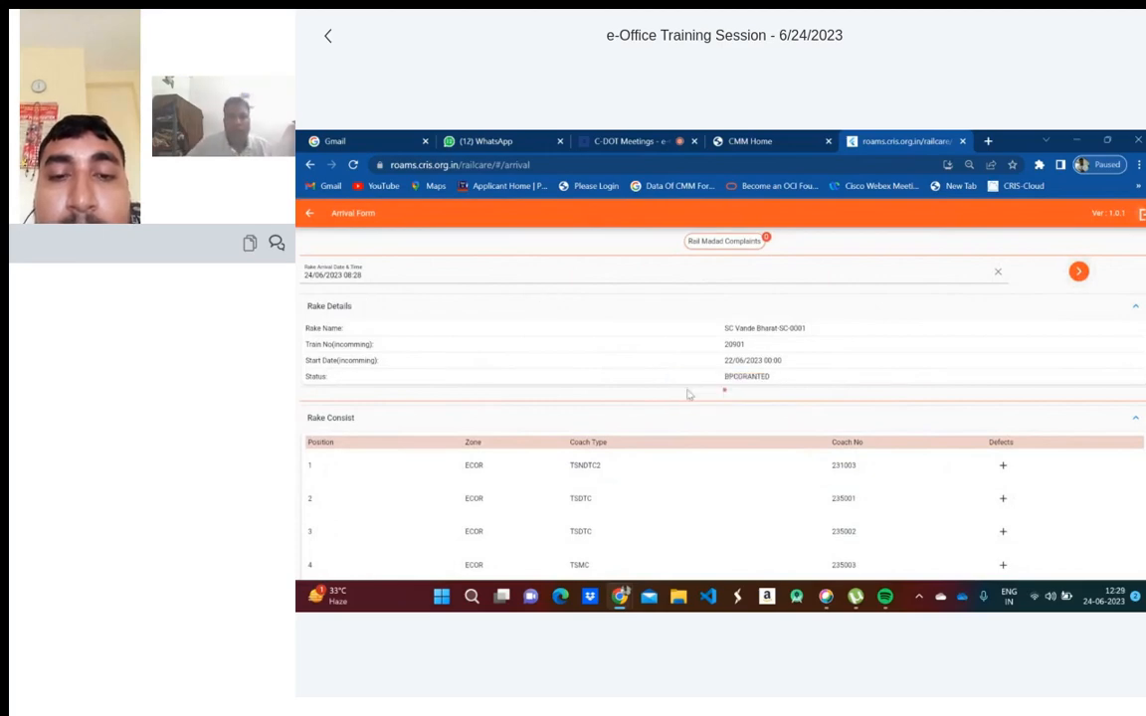
- Confirm SC Vande Bharat-SC-0001 appears in Rake Maintenance as EXAMDUE and review its examination details
click(312, 216)
click(318, 304)
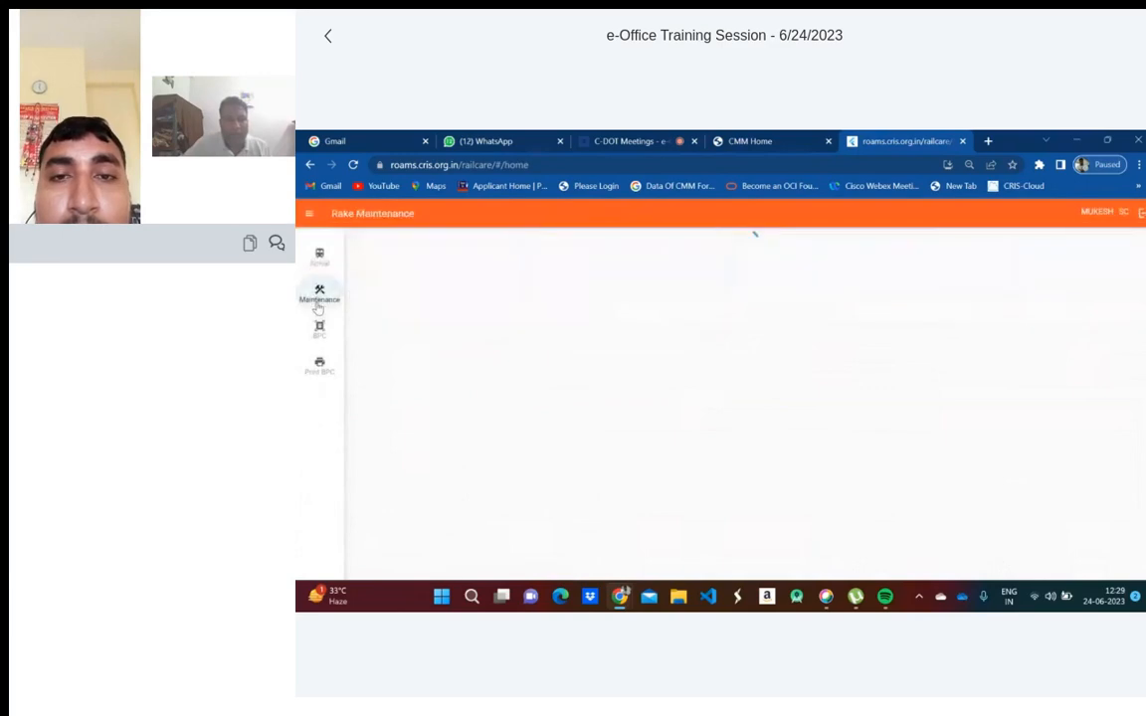
click(318, 255)
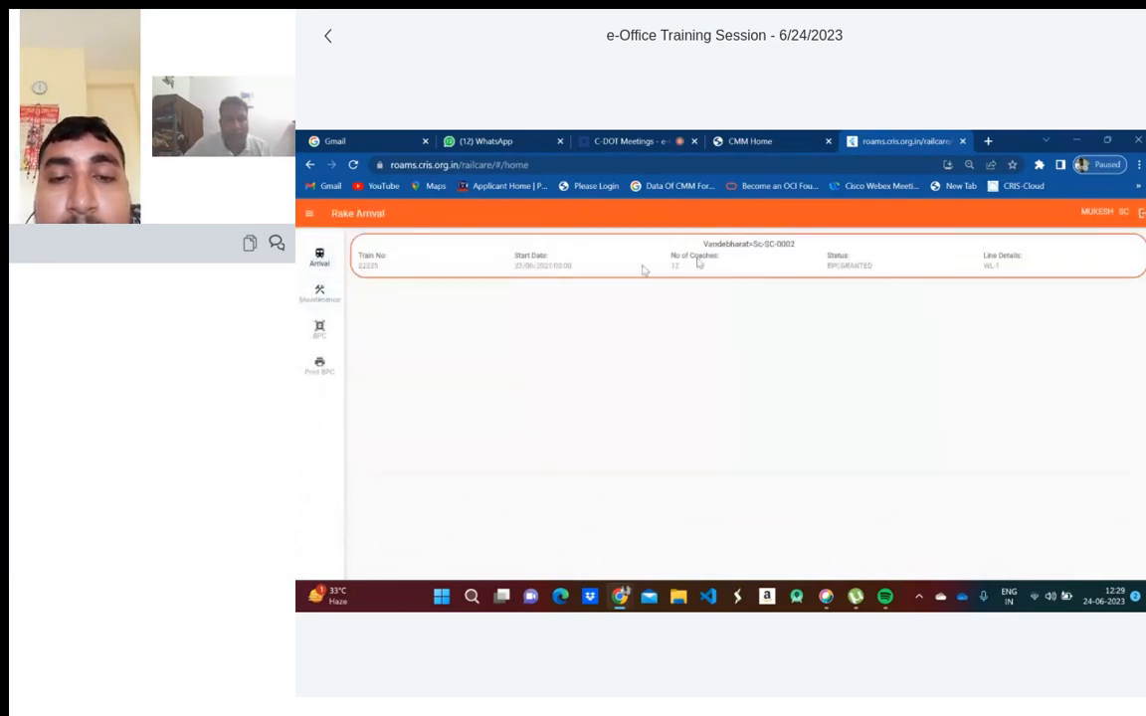
click(310, 291)
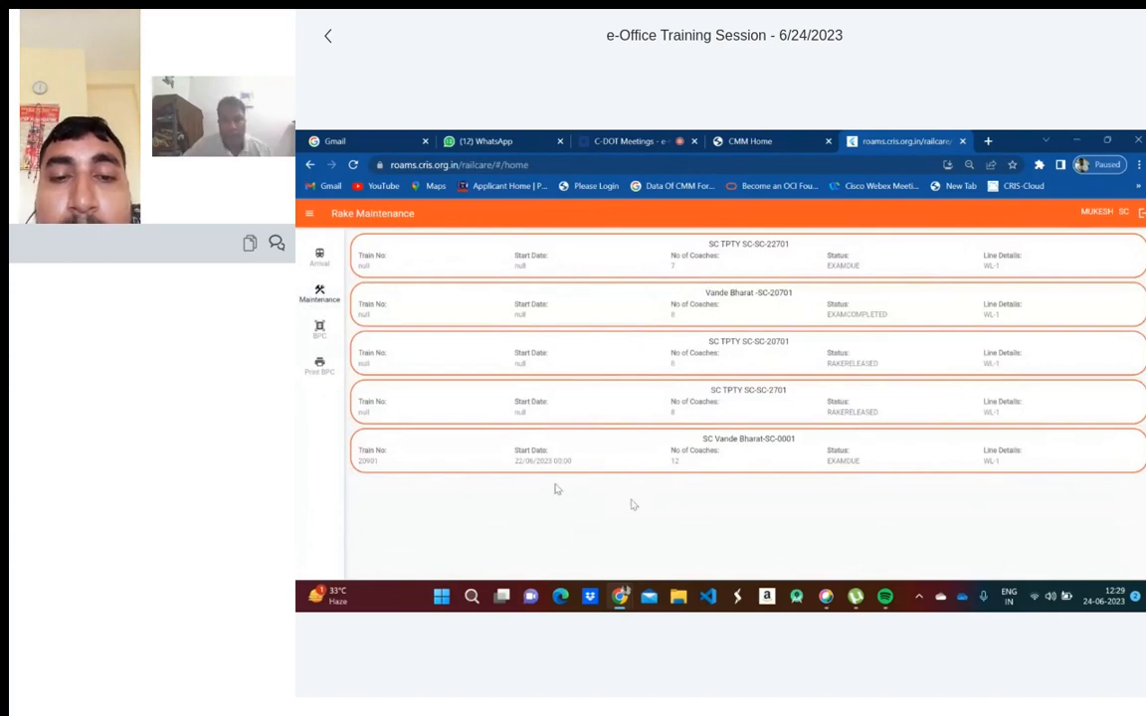
click(689, 464)
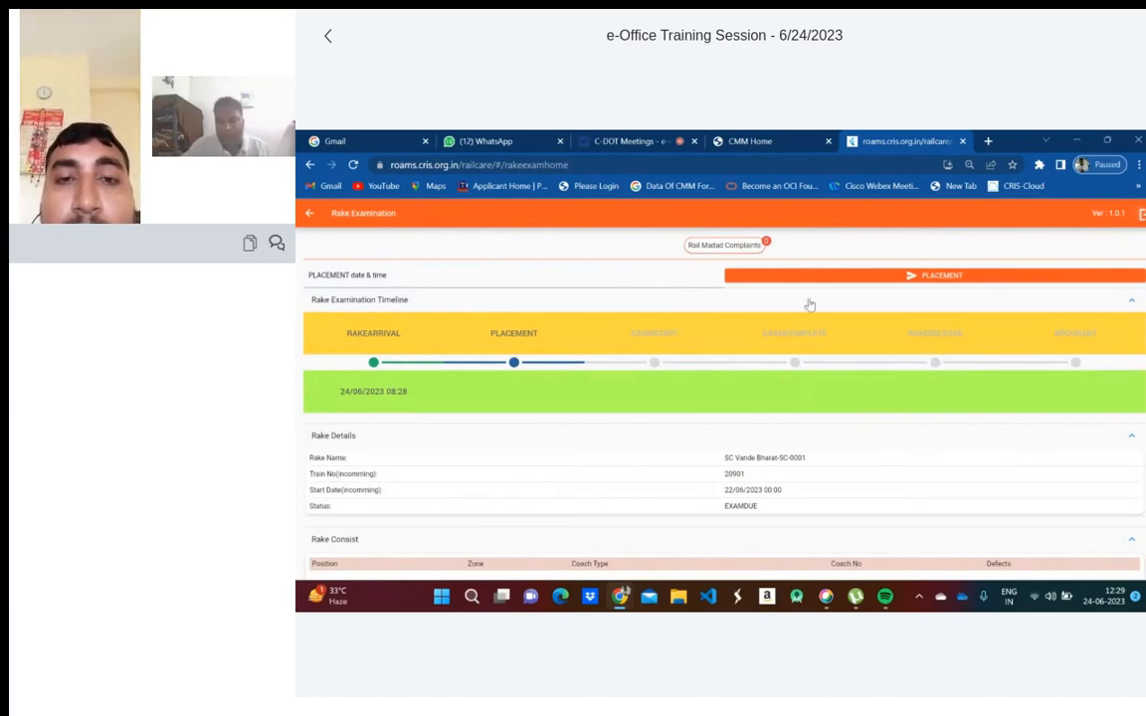
scroll(808, 404, down, 5)
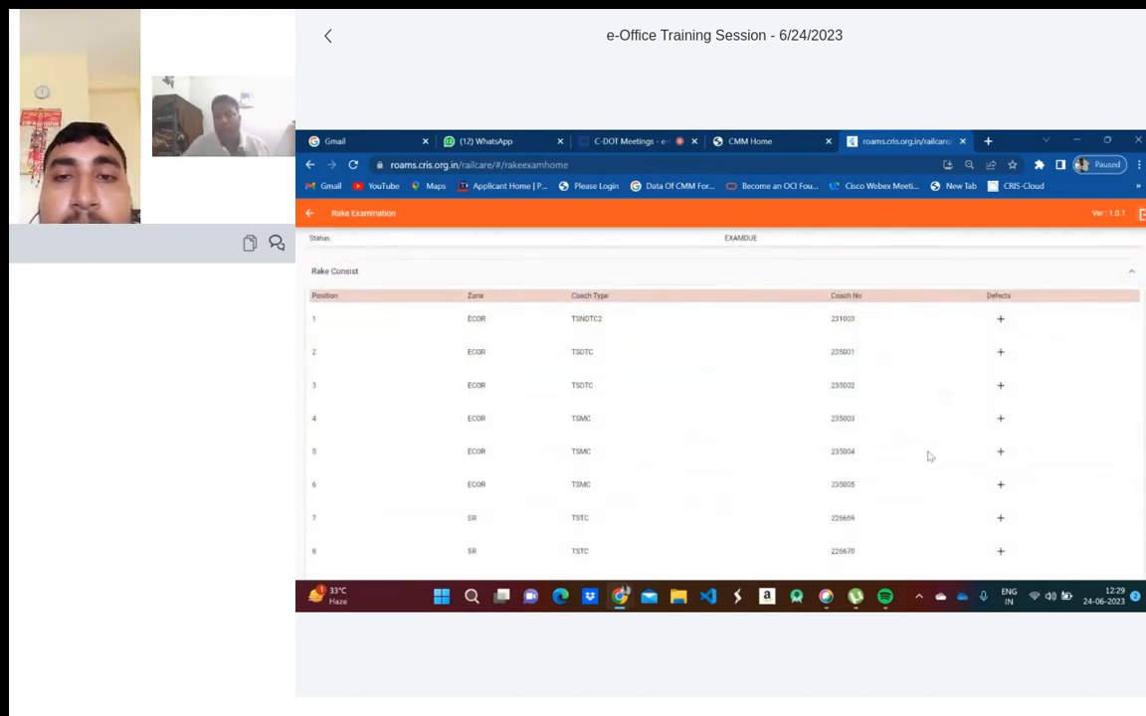
scroll(929, 456, up, 3)
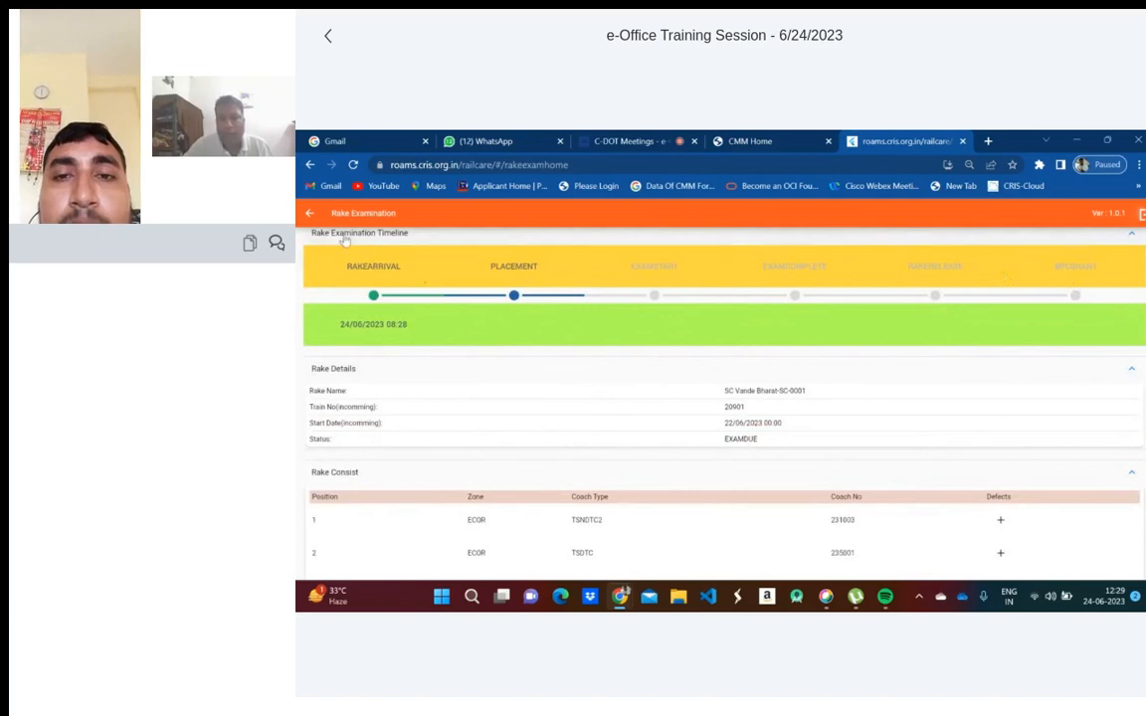
click(308, 212)
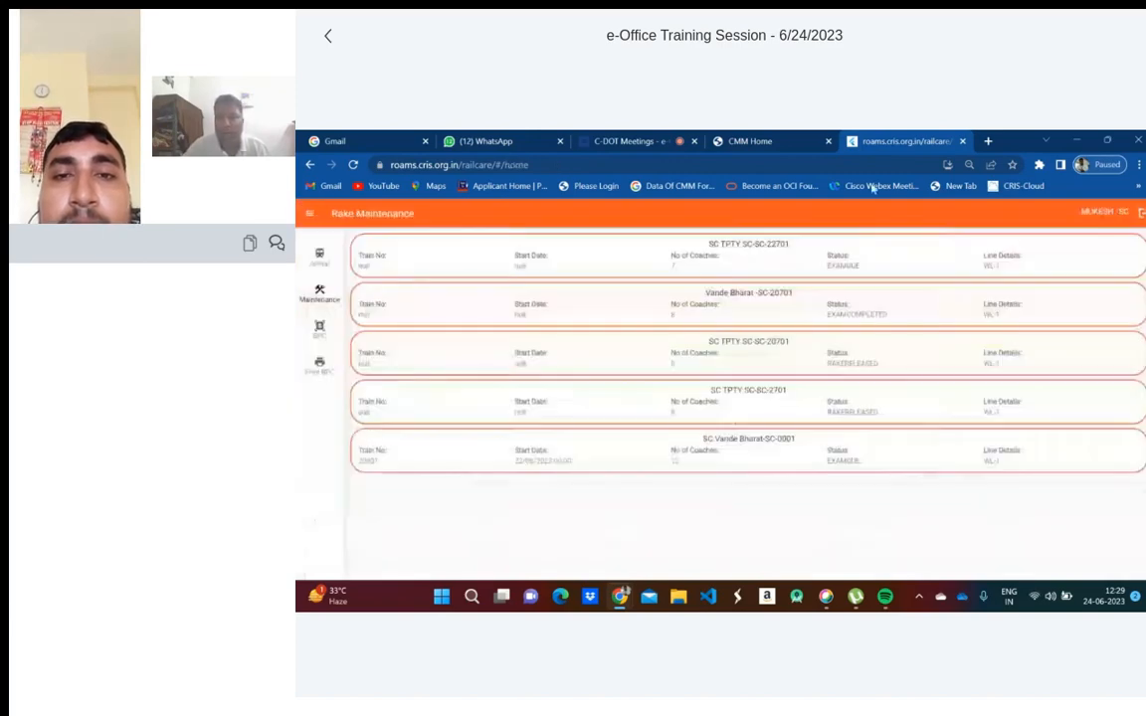
- Switch back to the C-DOT Meetings session, then mute the microphone and turn off the webcam
click(661, 149)
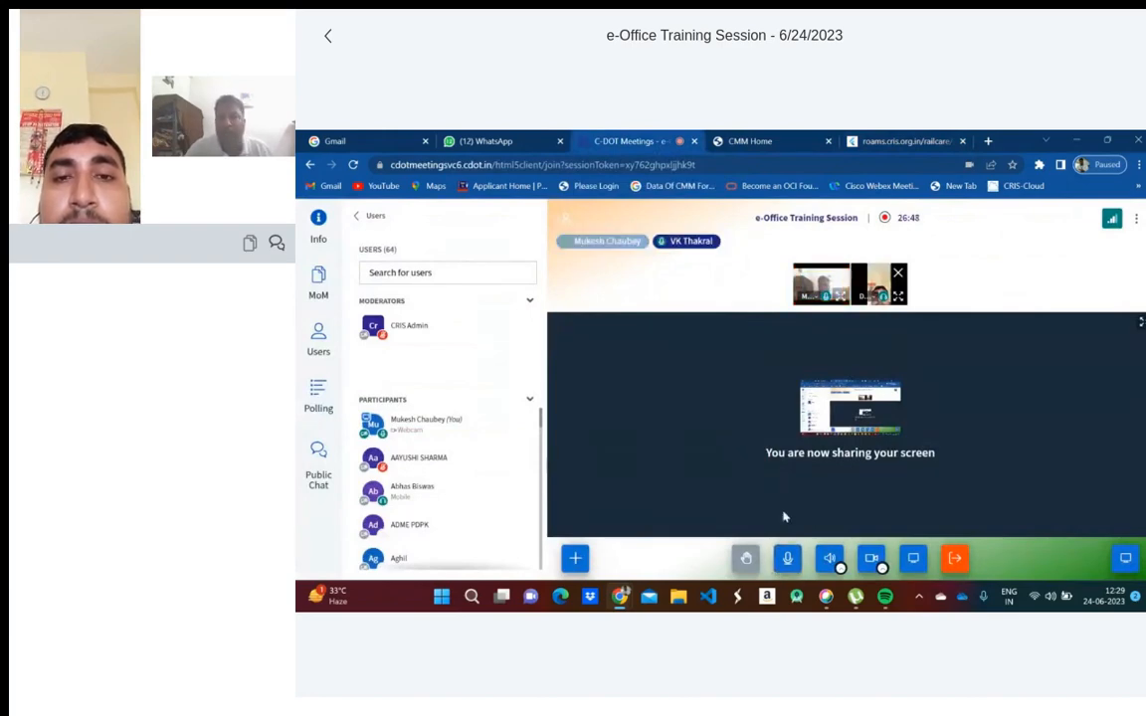
click(790, 558)
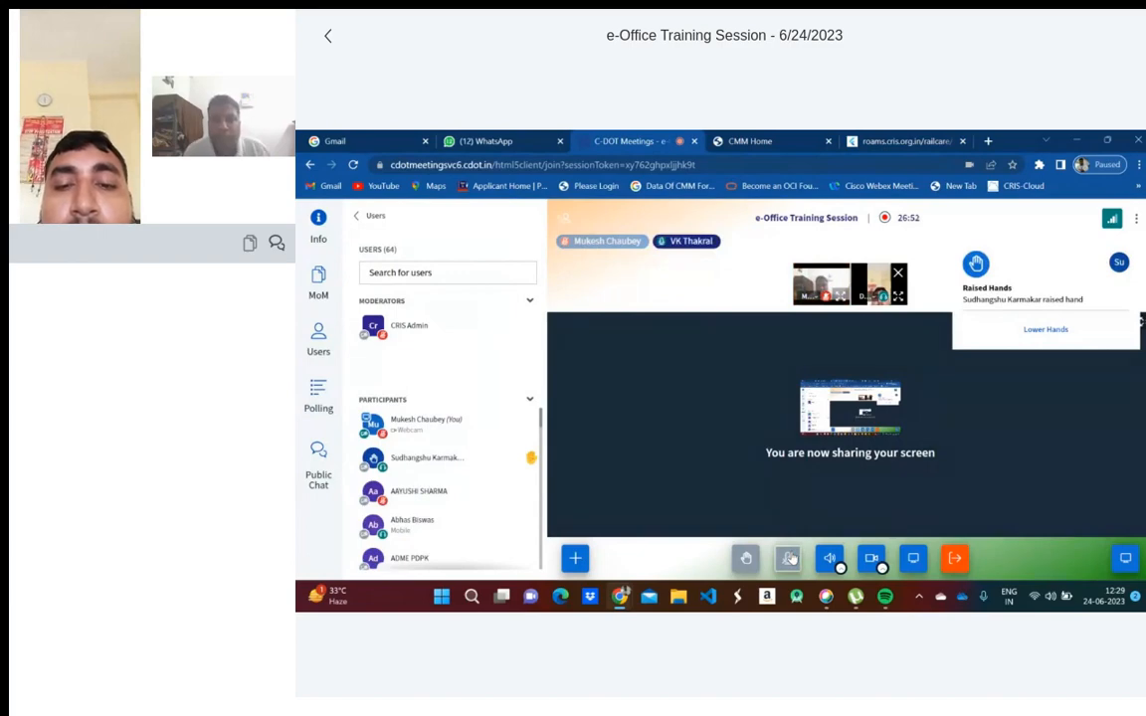
click(871, 561)
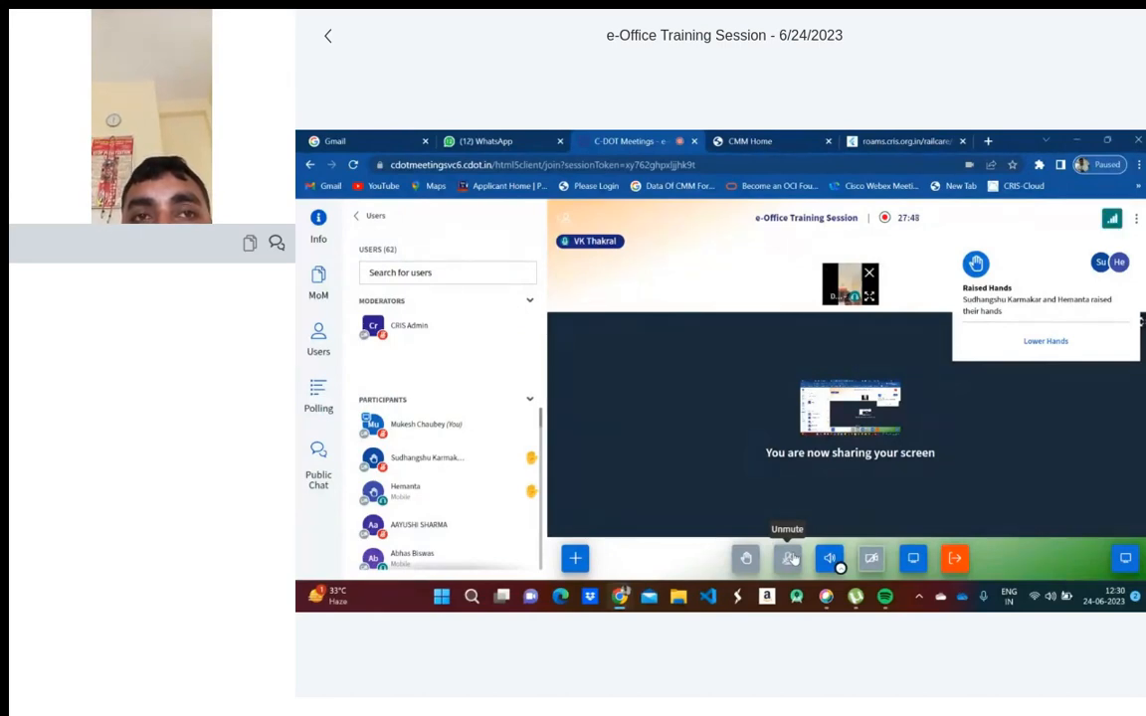
- Unmute the C-DOT Meetings microphone, mute it briefly, then unmute it again to speak
click(789, 558)
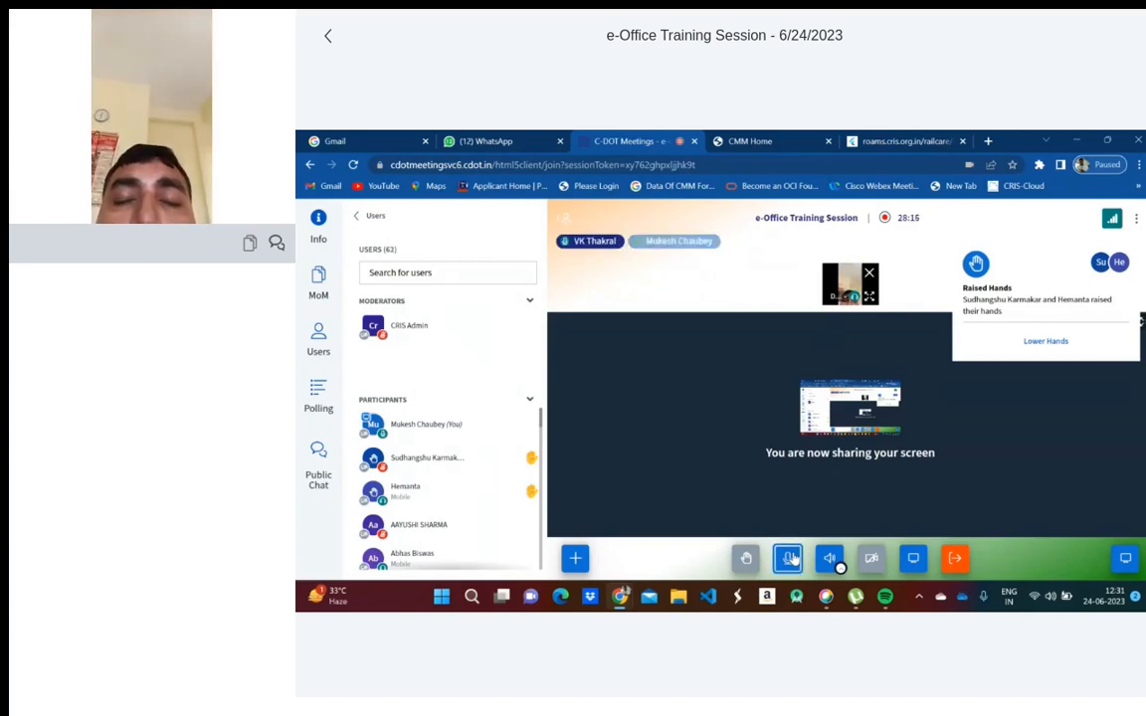
click(793, 558)
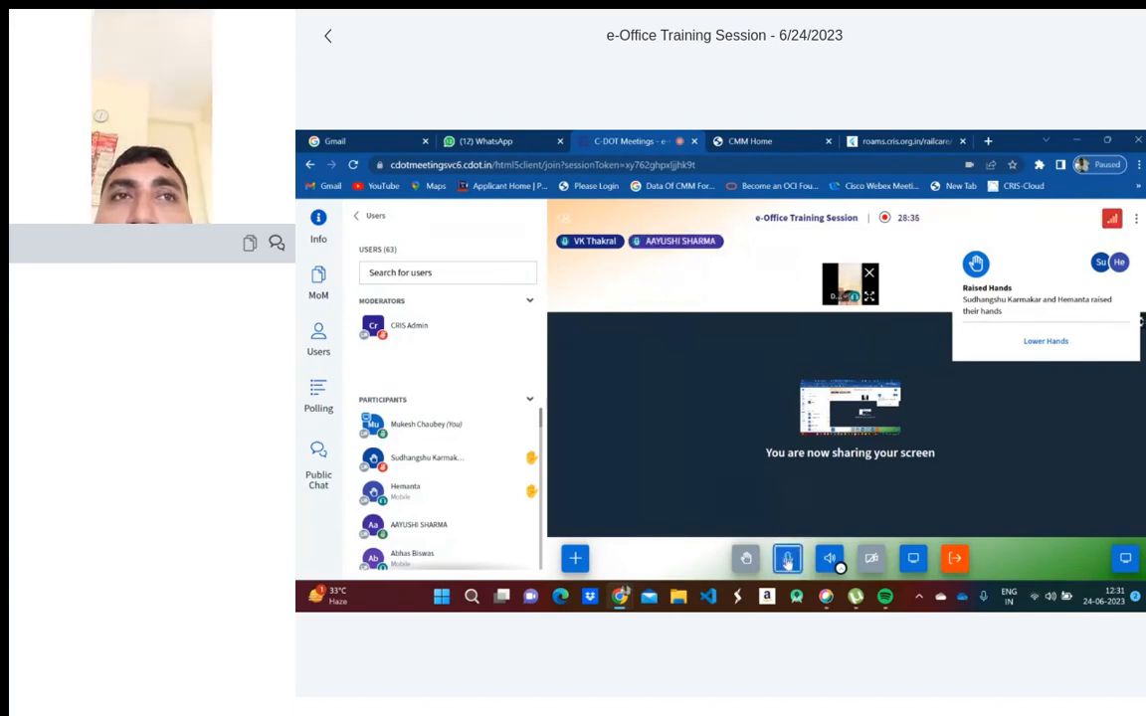
click(789, 559)
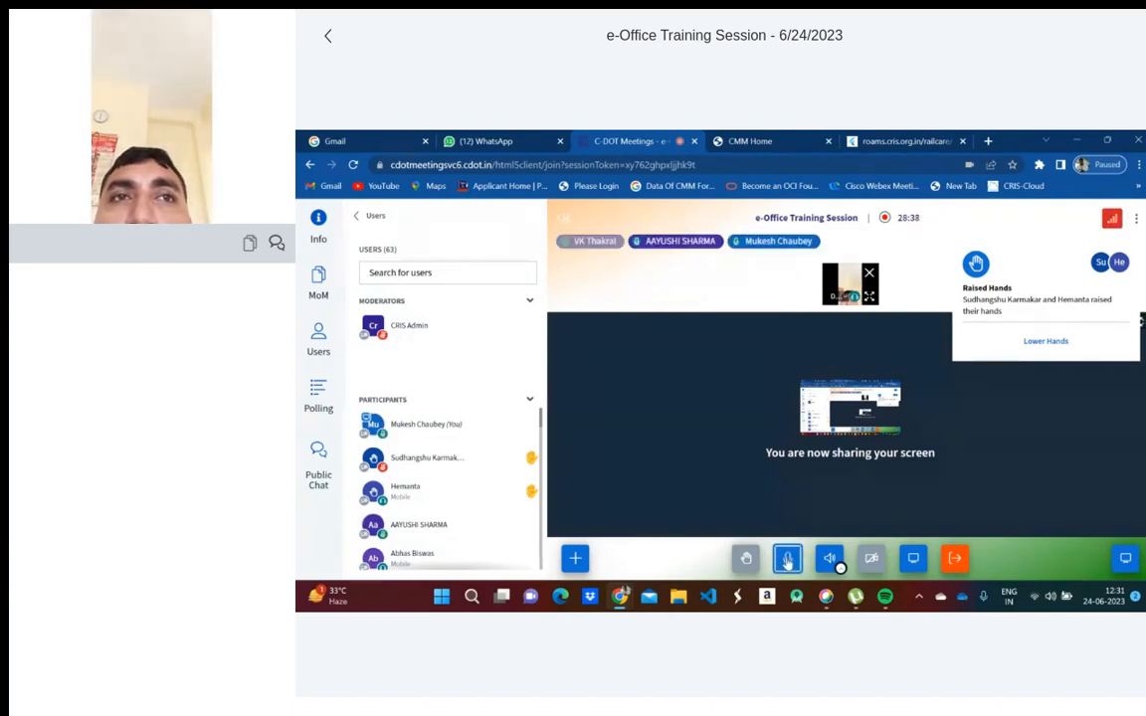